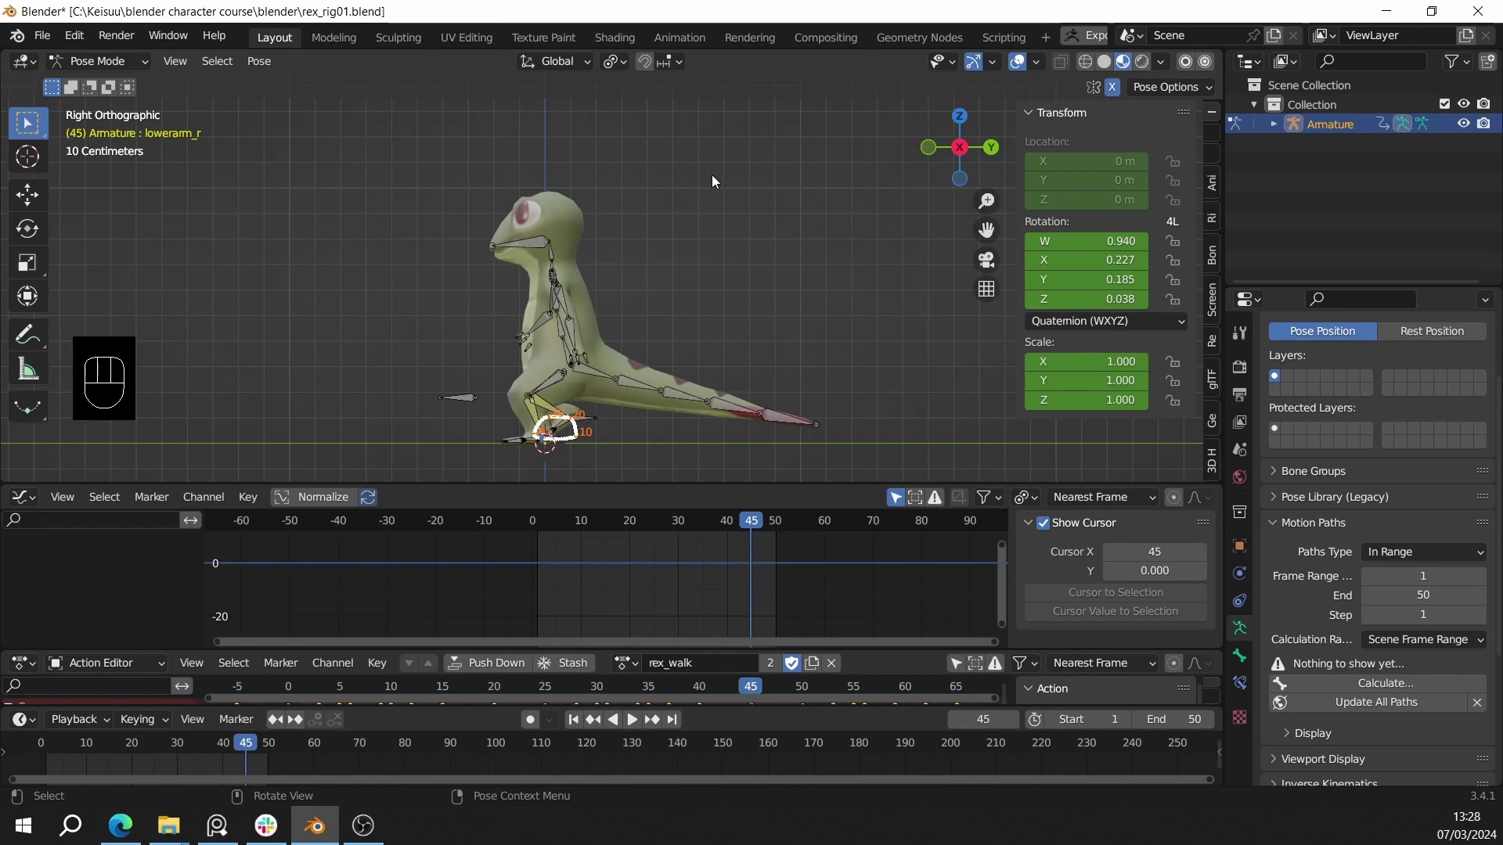
middle_click_drag(711, 176, 893, 195)
scroll(825, 226, "up", 3)
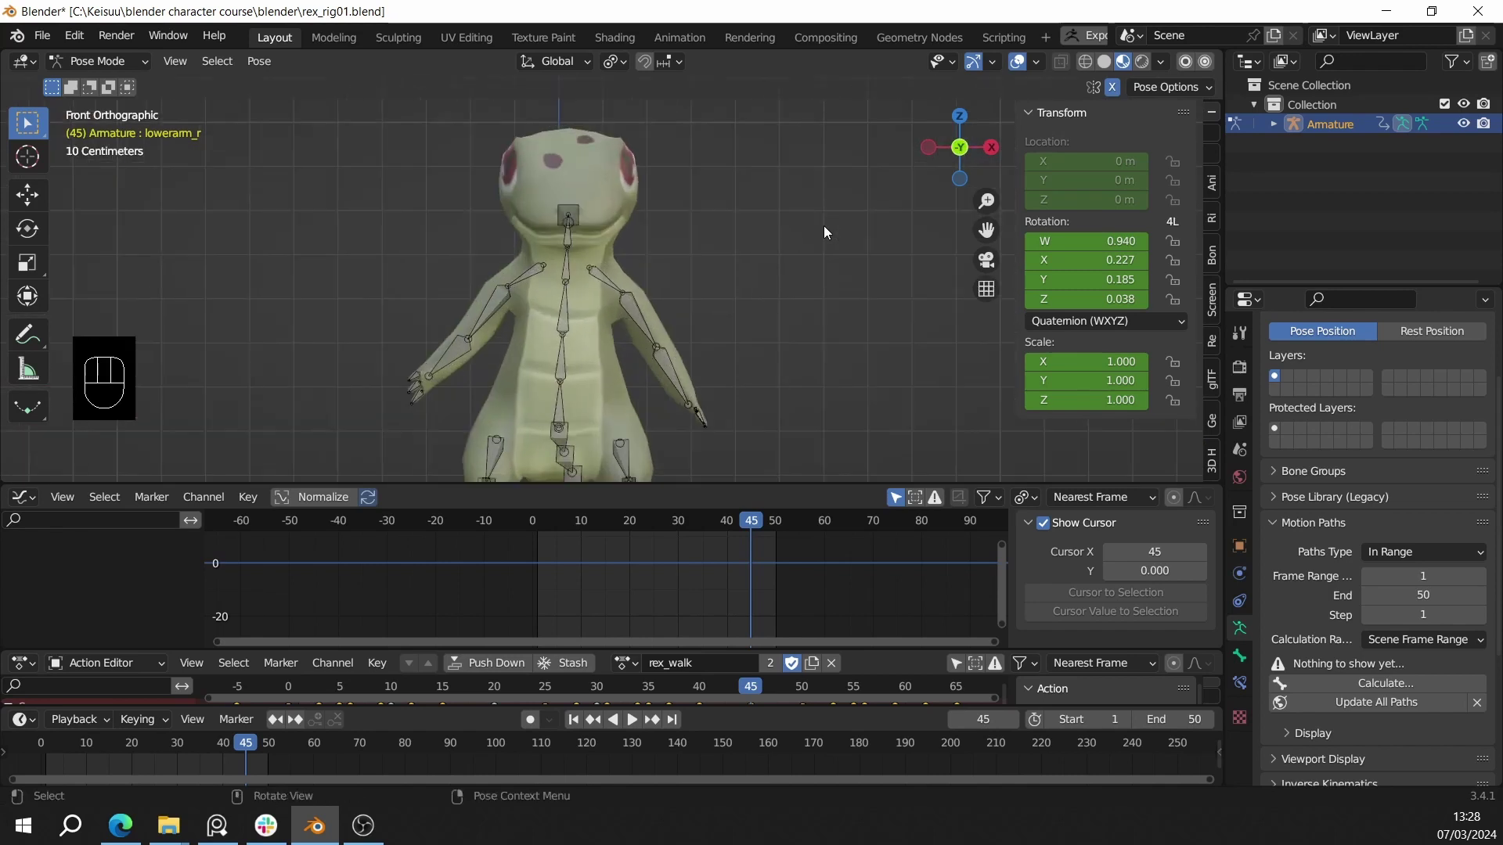
scroll(825, 227, "down", 3)
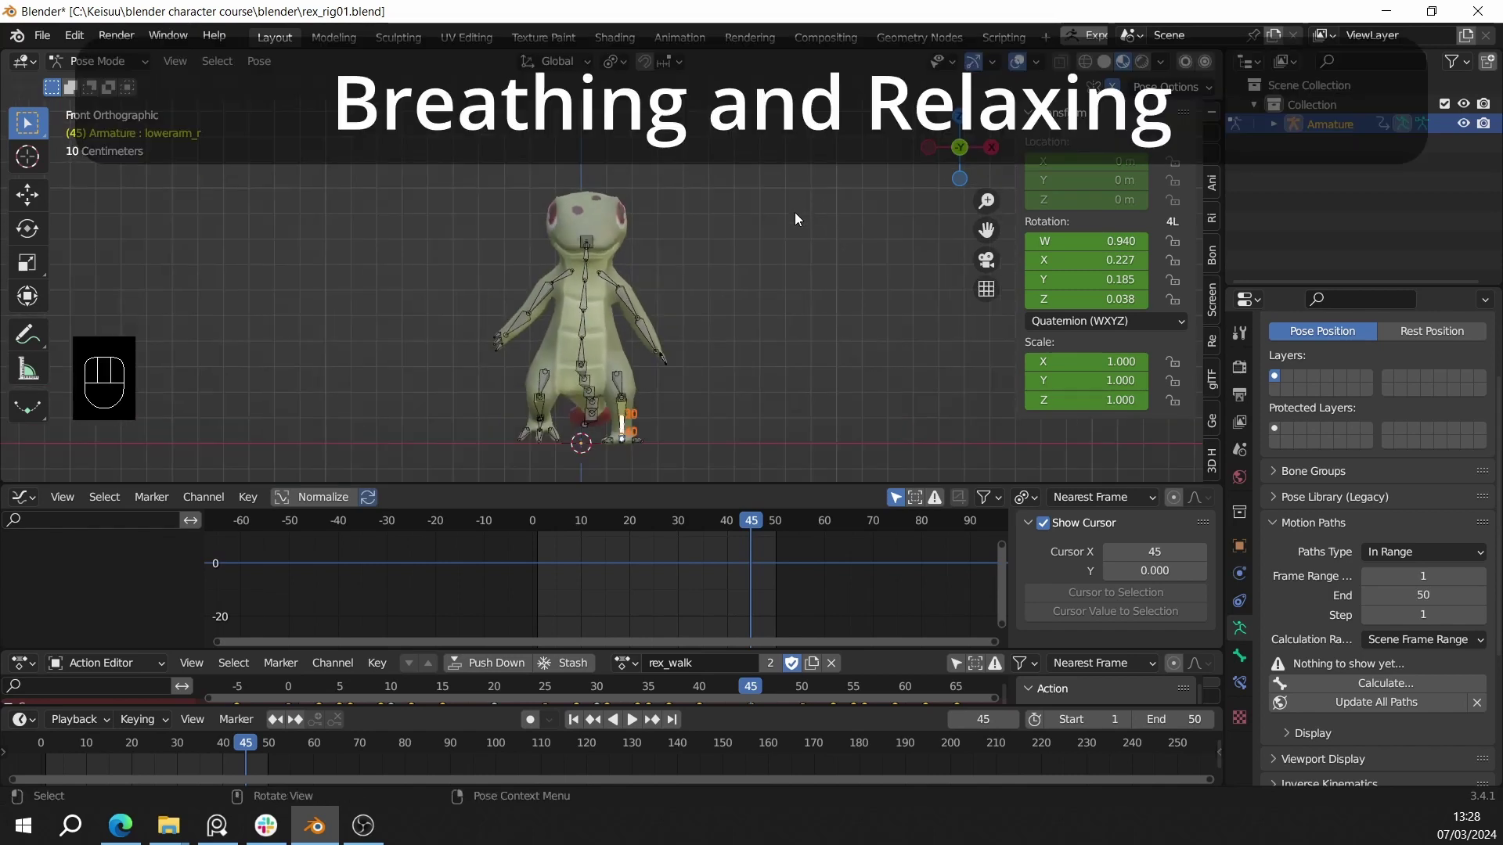
middle_click_drag(807, 201, 620, 196)
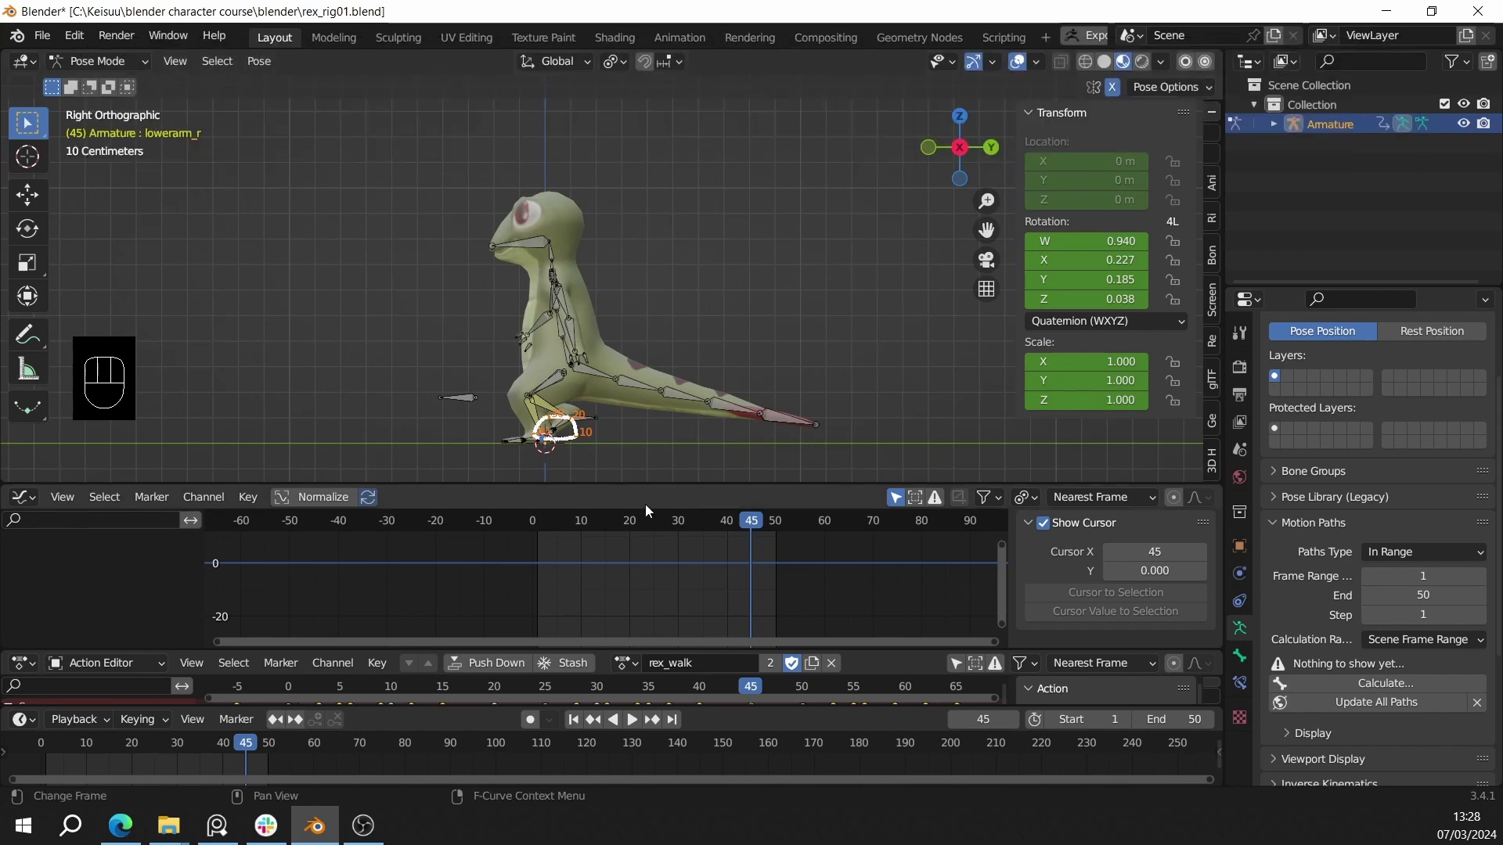
- Unlink the rex_walk action from the armature and create a new action named rex_idle with a fake user
left_click(832, 665)
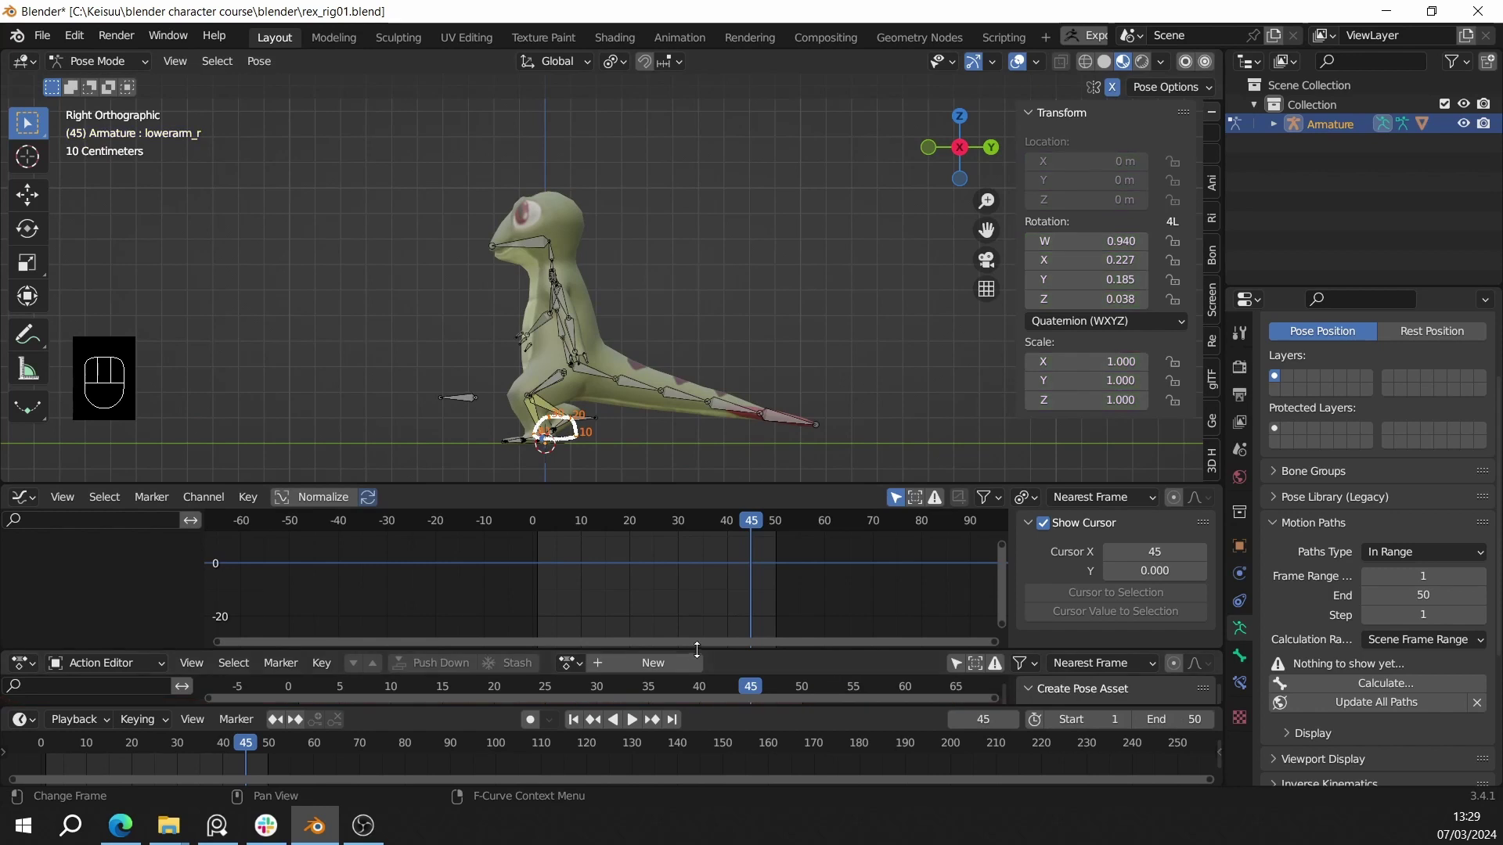
left_click(658, 664)
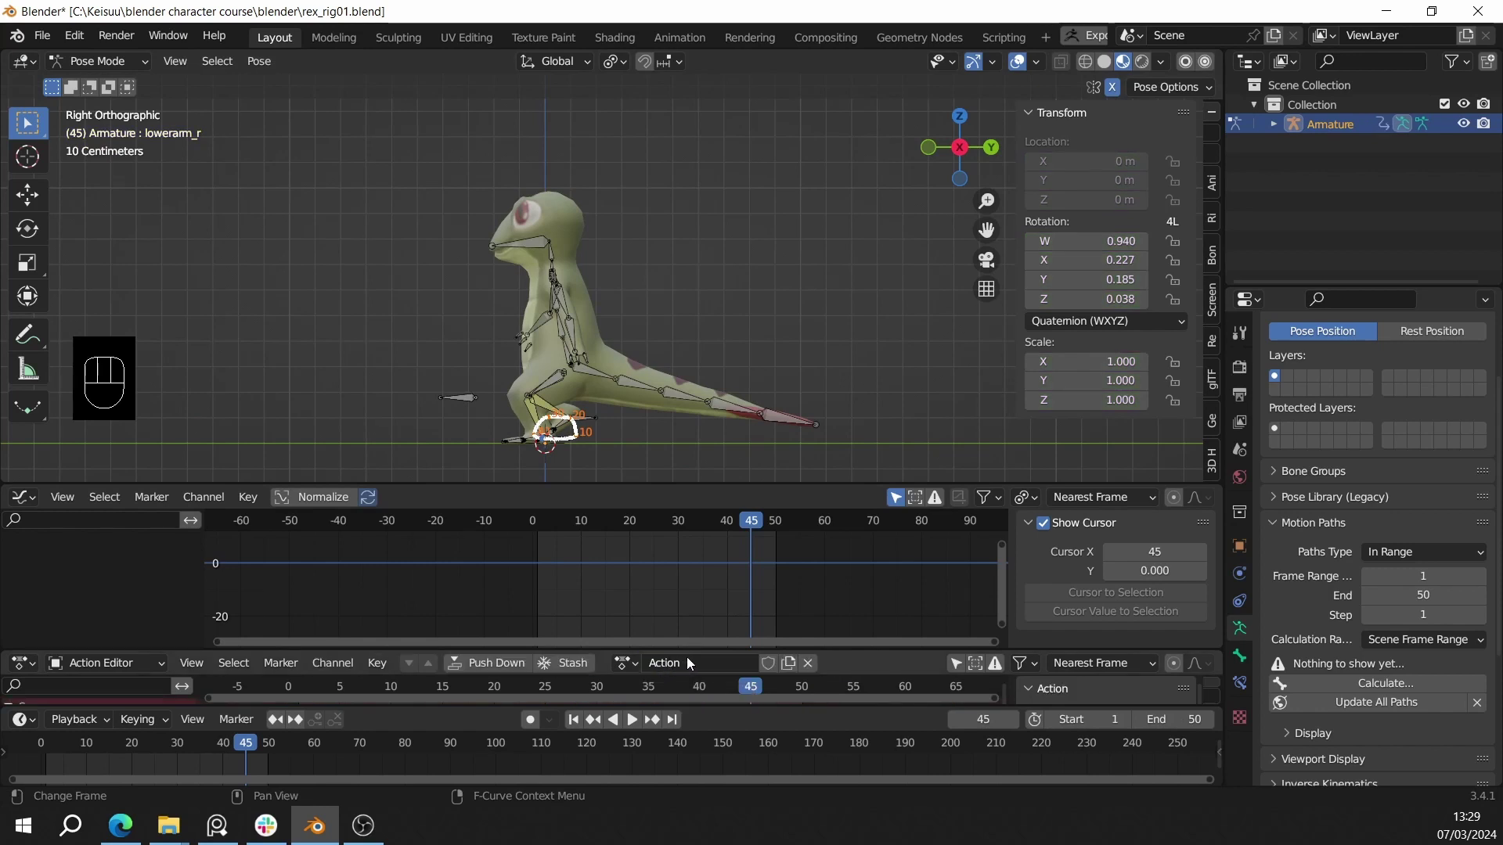
left_click(689, 660)
type("rex_")
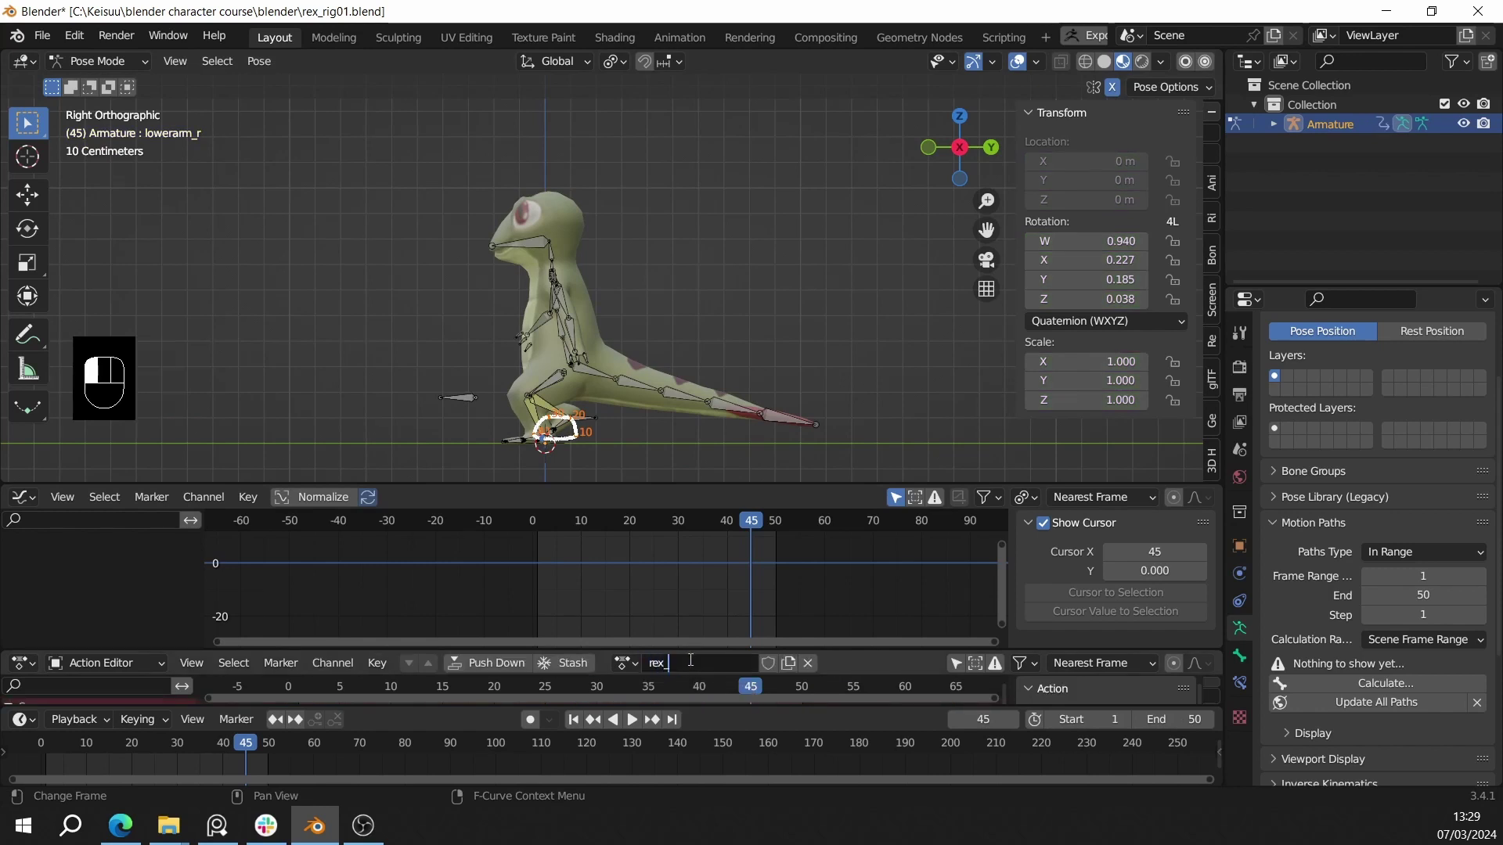
type("idle")
key("Return")
left_click(770, 663)
- Clear the rotation and location of all the armature's pose bones
scroll(655, 349, "down", 3)
middle_click_drag(654, 347, 606, 360, "alt")
scroll(832, 363, "up", 4)
scroll(607, 360, "down", 2)
scroll(626, 379, "up", 2)
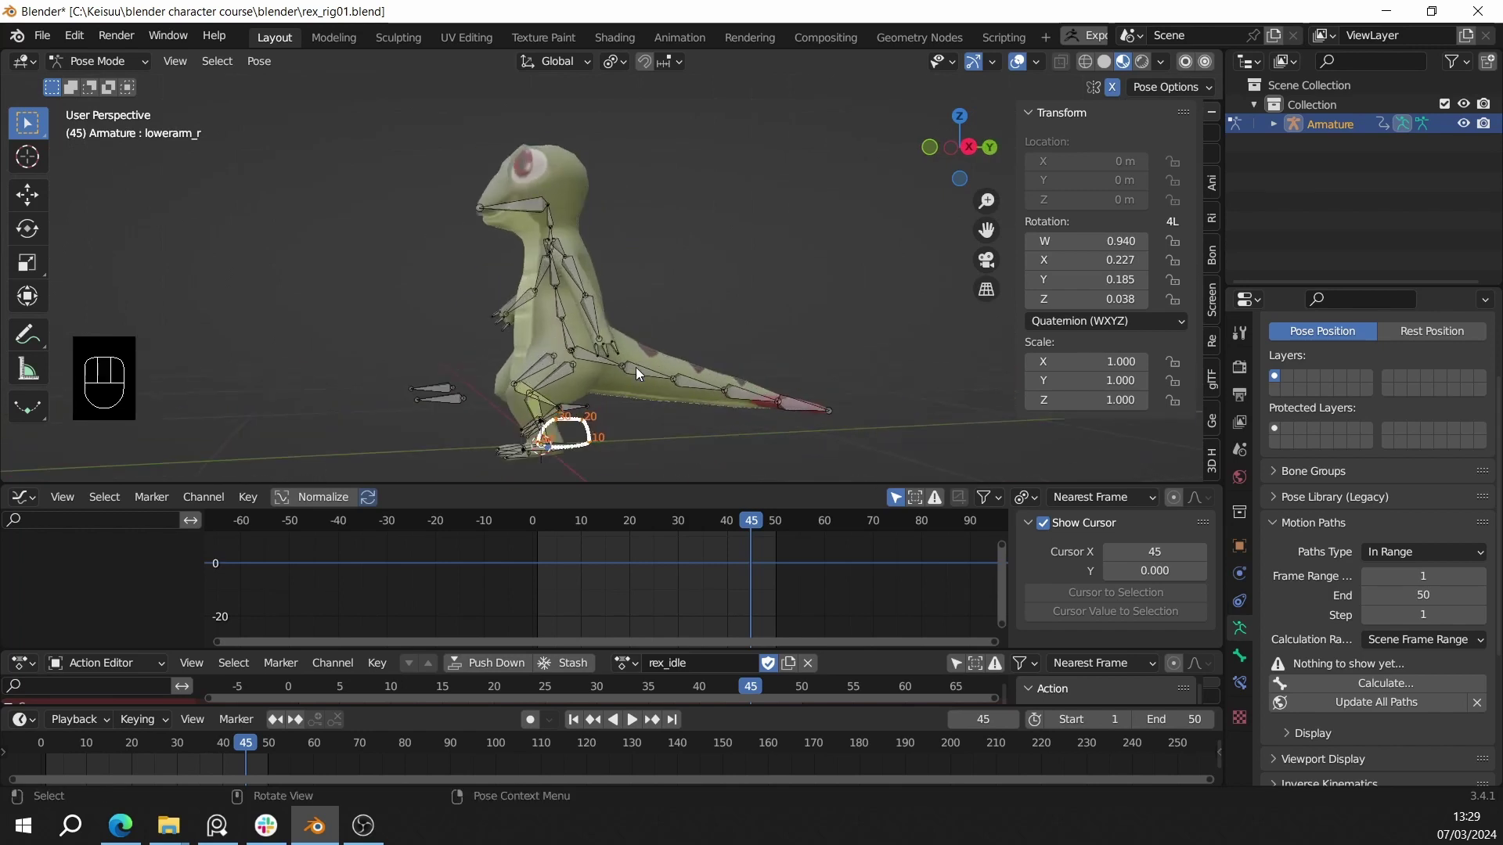
key("a")
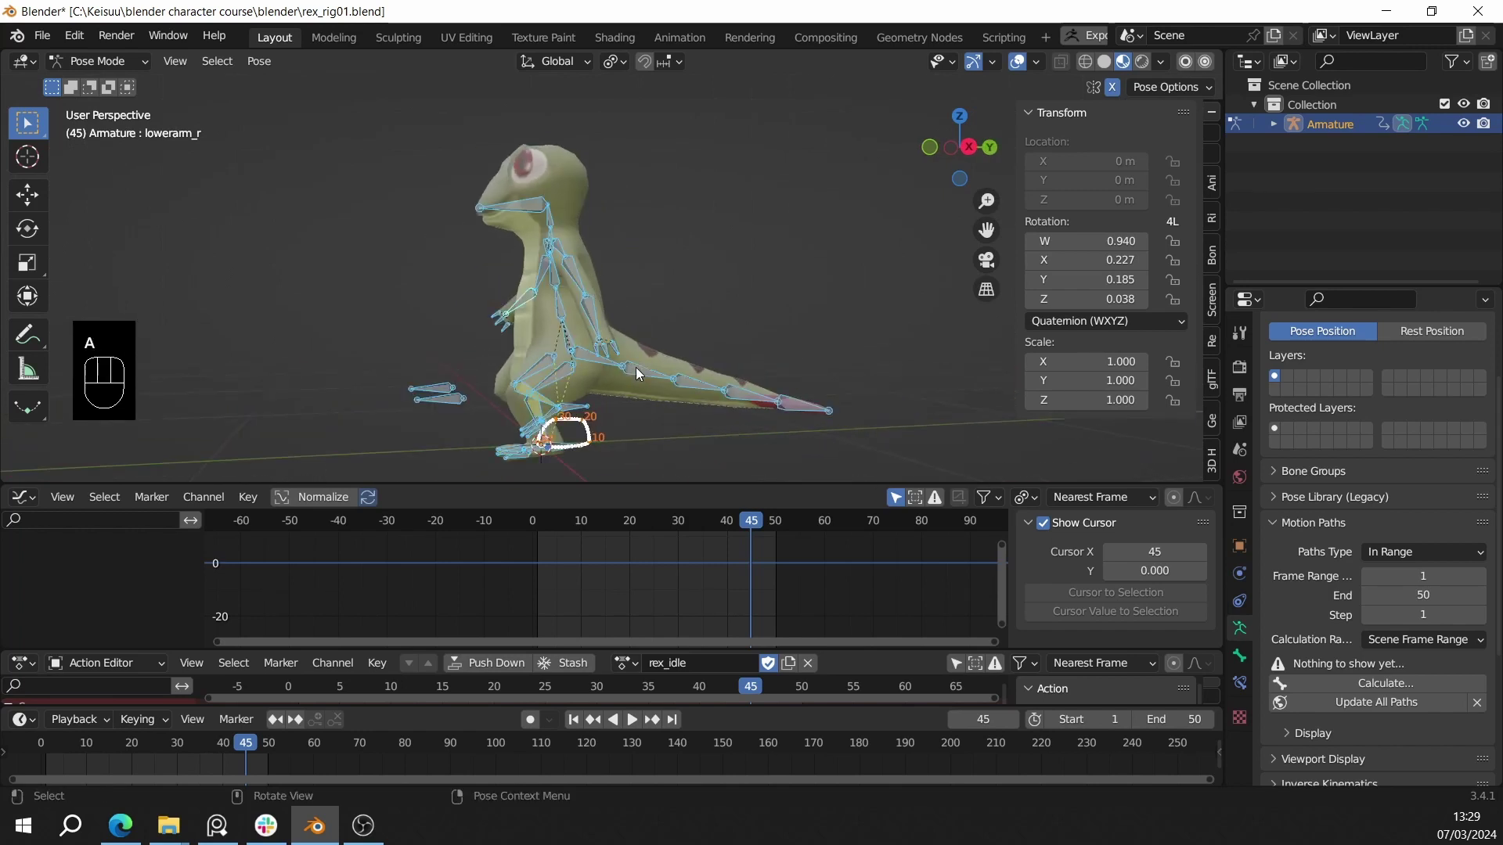
key("alt+r")
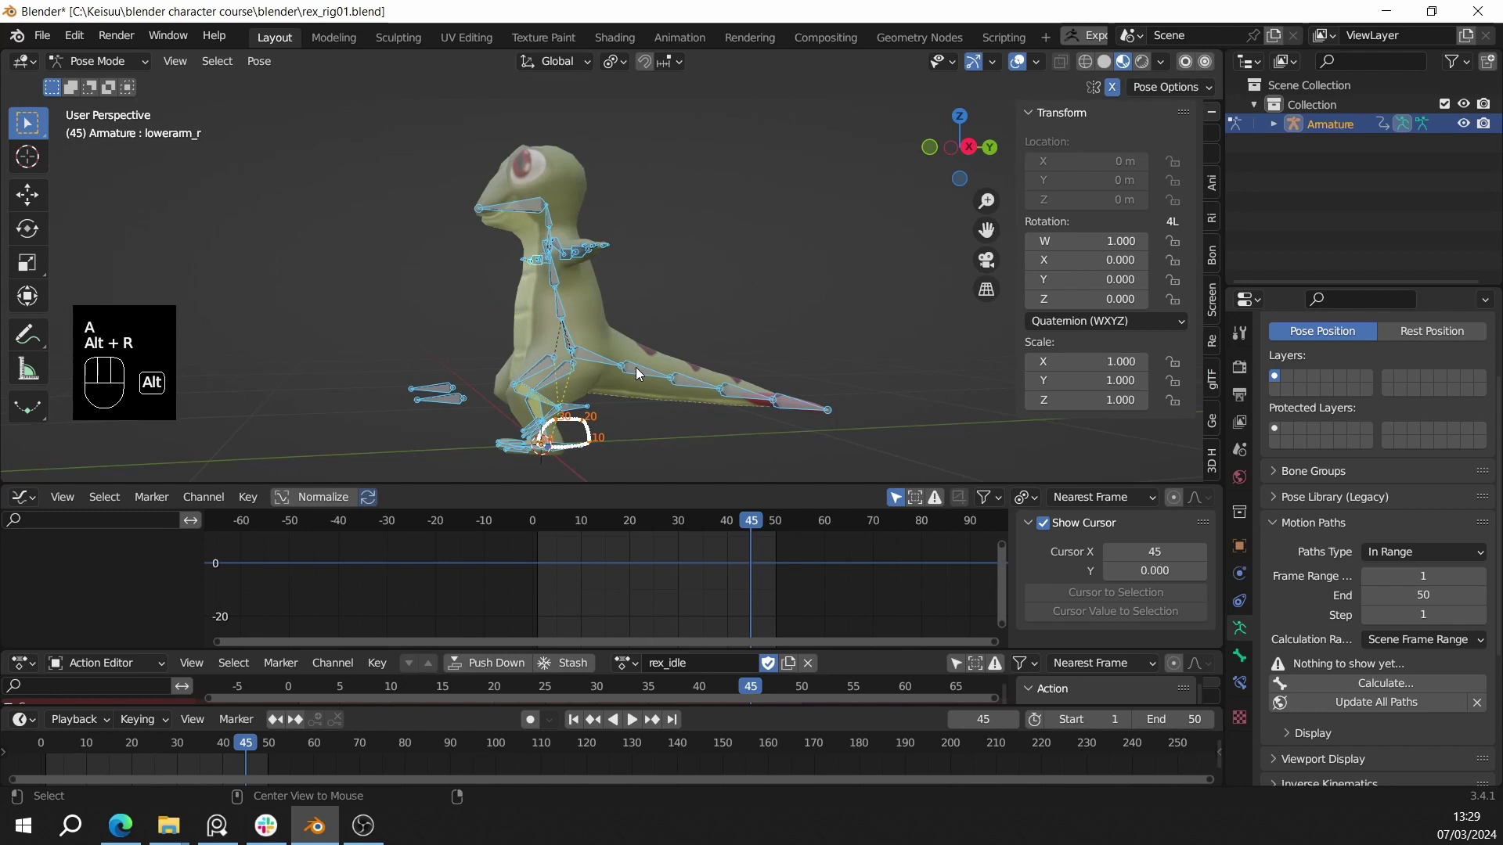
key("alt+g")
- Go to frame 0 and set the scene's end frame to 30
middle_click_drag(636, 368, 574, 311)
scroll(761, 319, "down", 3)
scroll(761, 316, "up", 2)
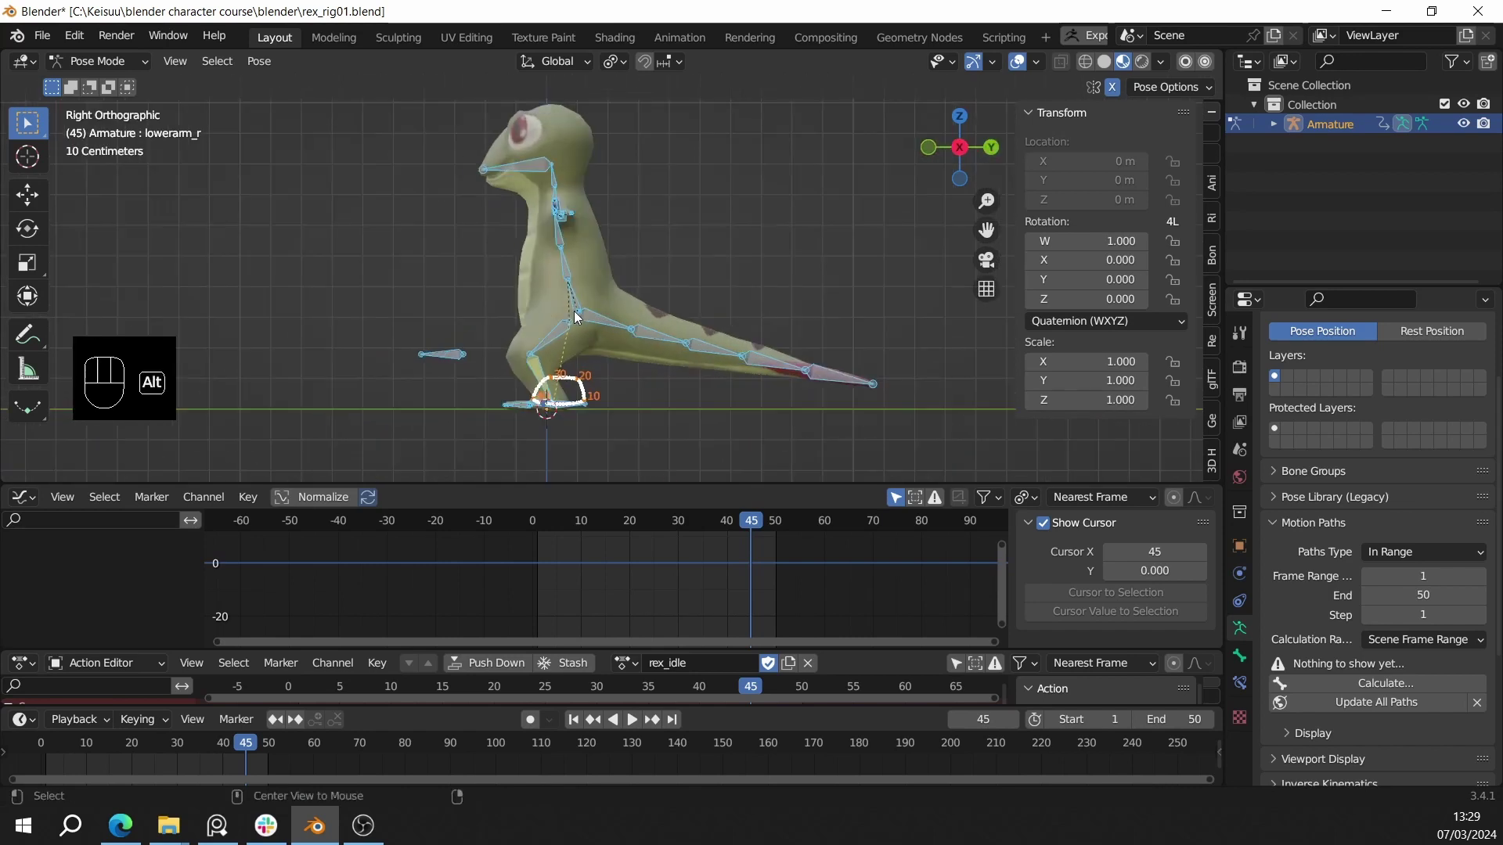
left_click(509, 528)
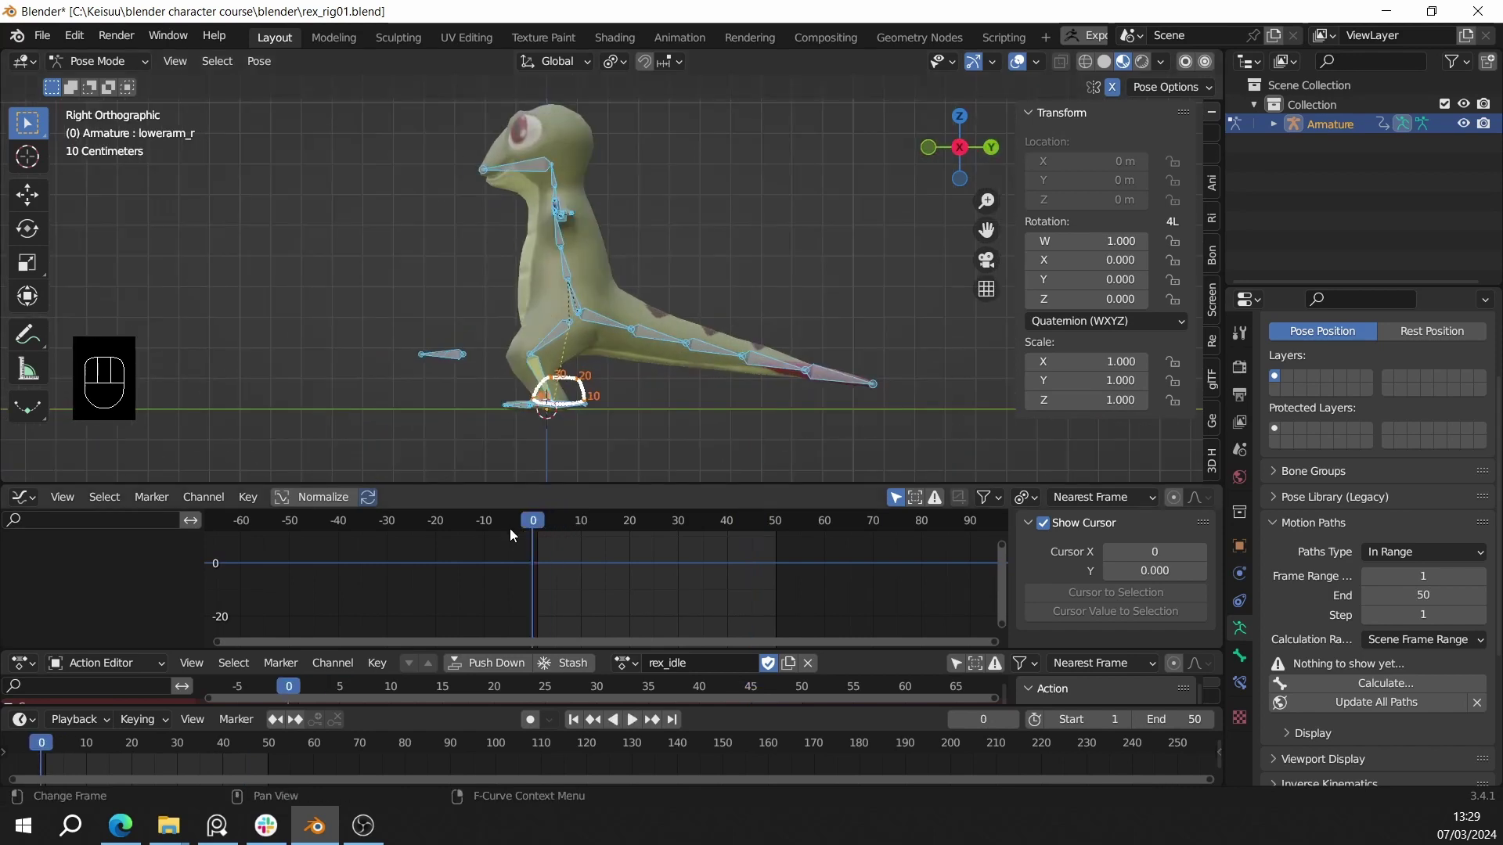
left_click(1177, 712)
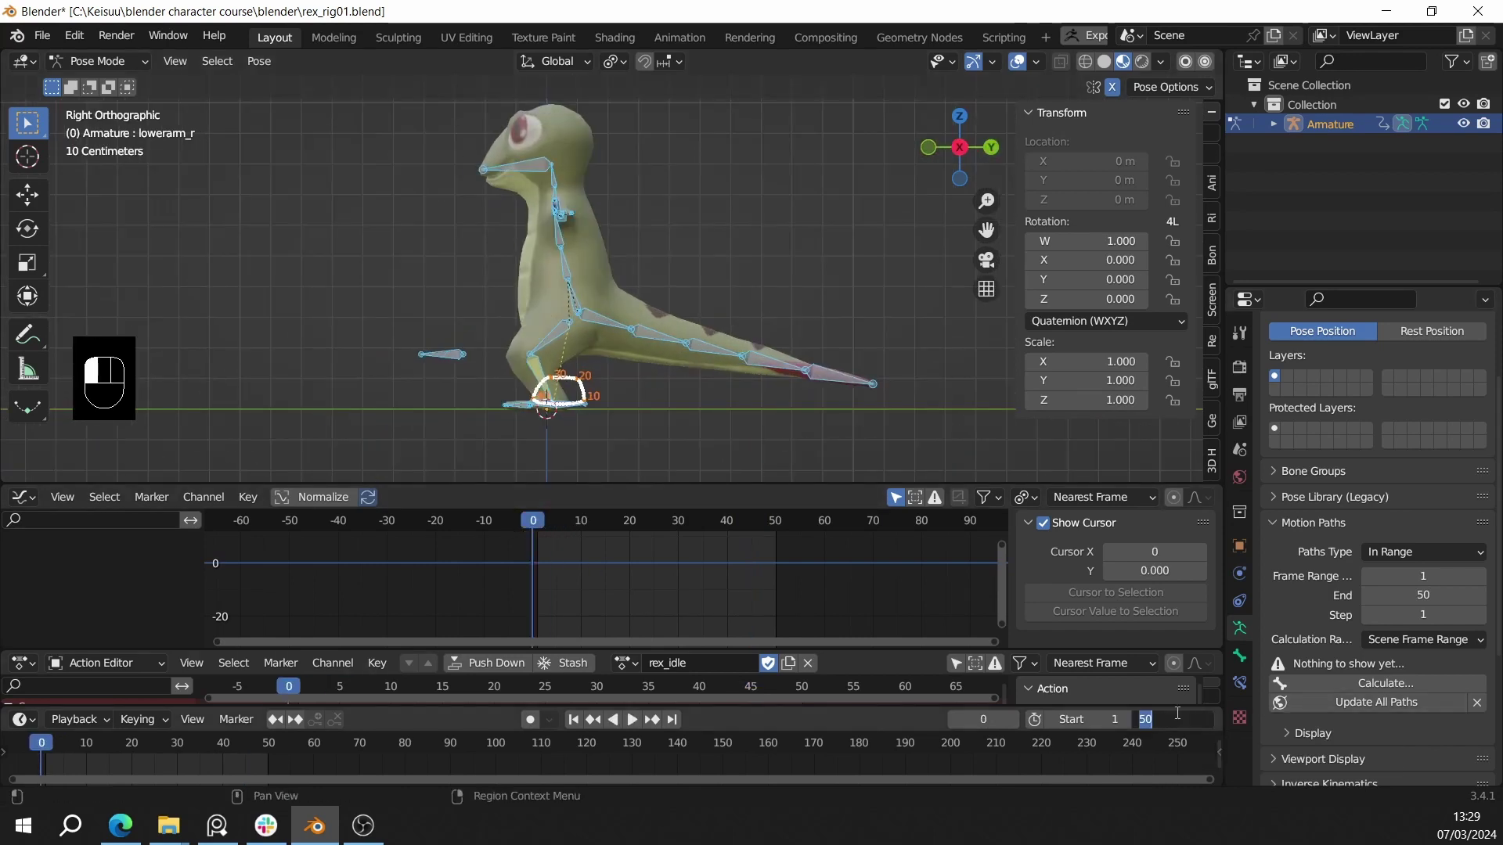
key("Return")
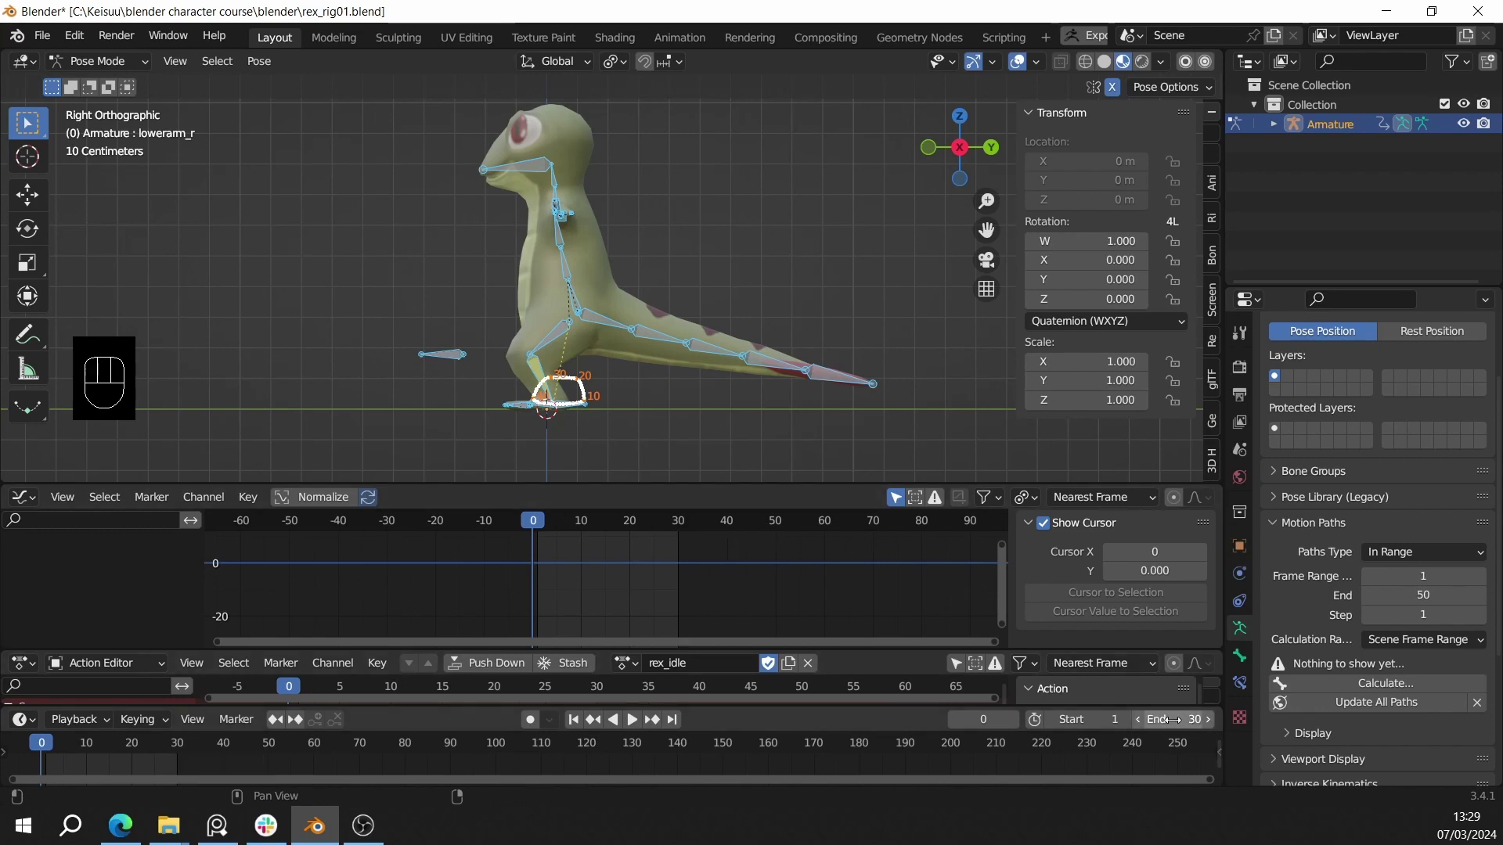
- Clear the leftover motion paths from the armature's bones
middle_click_drag(683, 393, 871, 395, "alt")
middle_click_drag(762, 372, 642, 343, "shift")
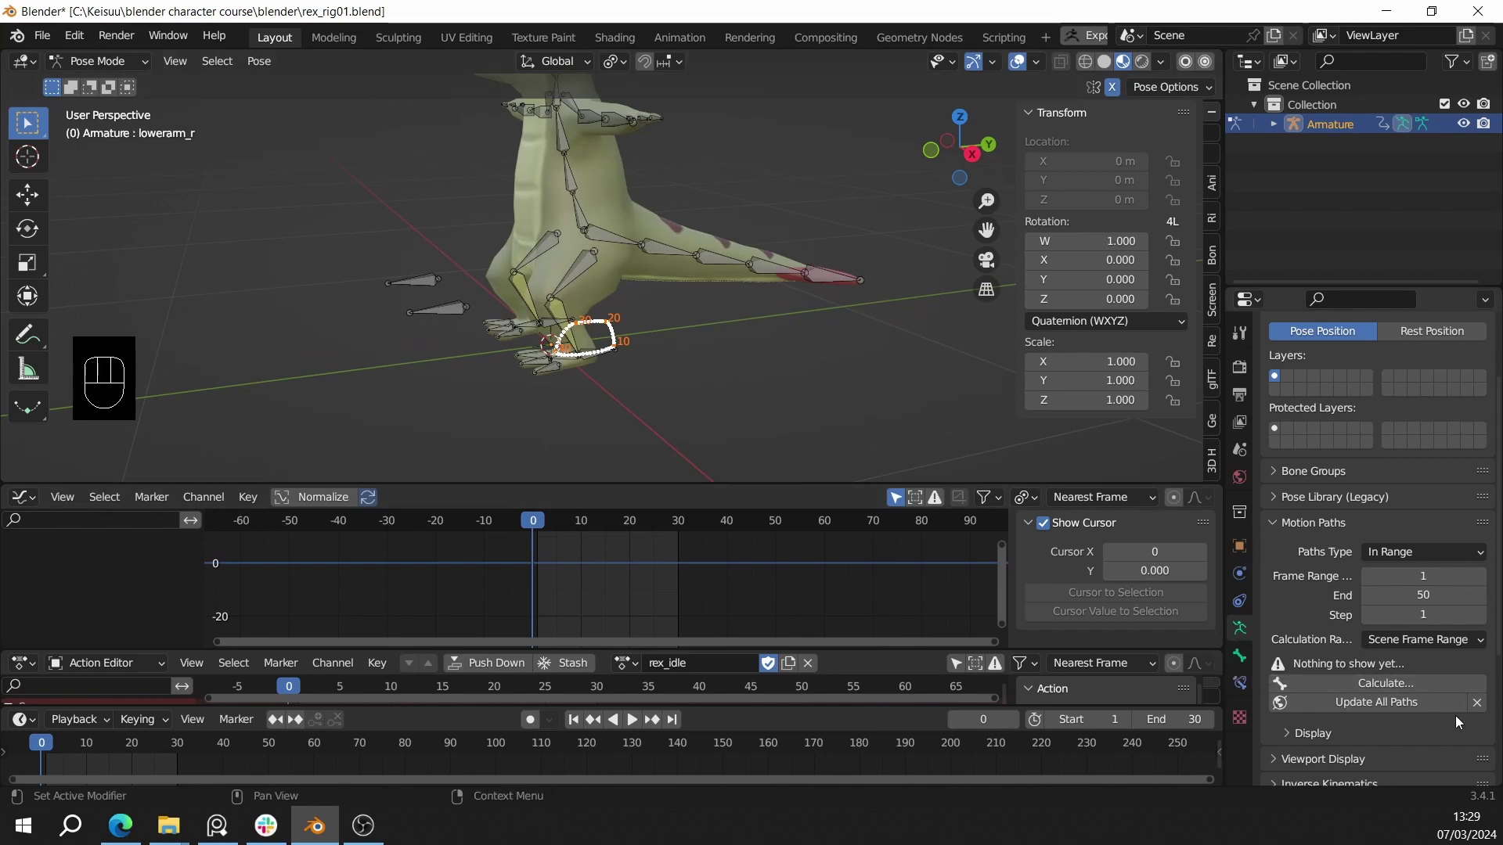
left_click(1475, 704)
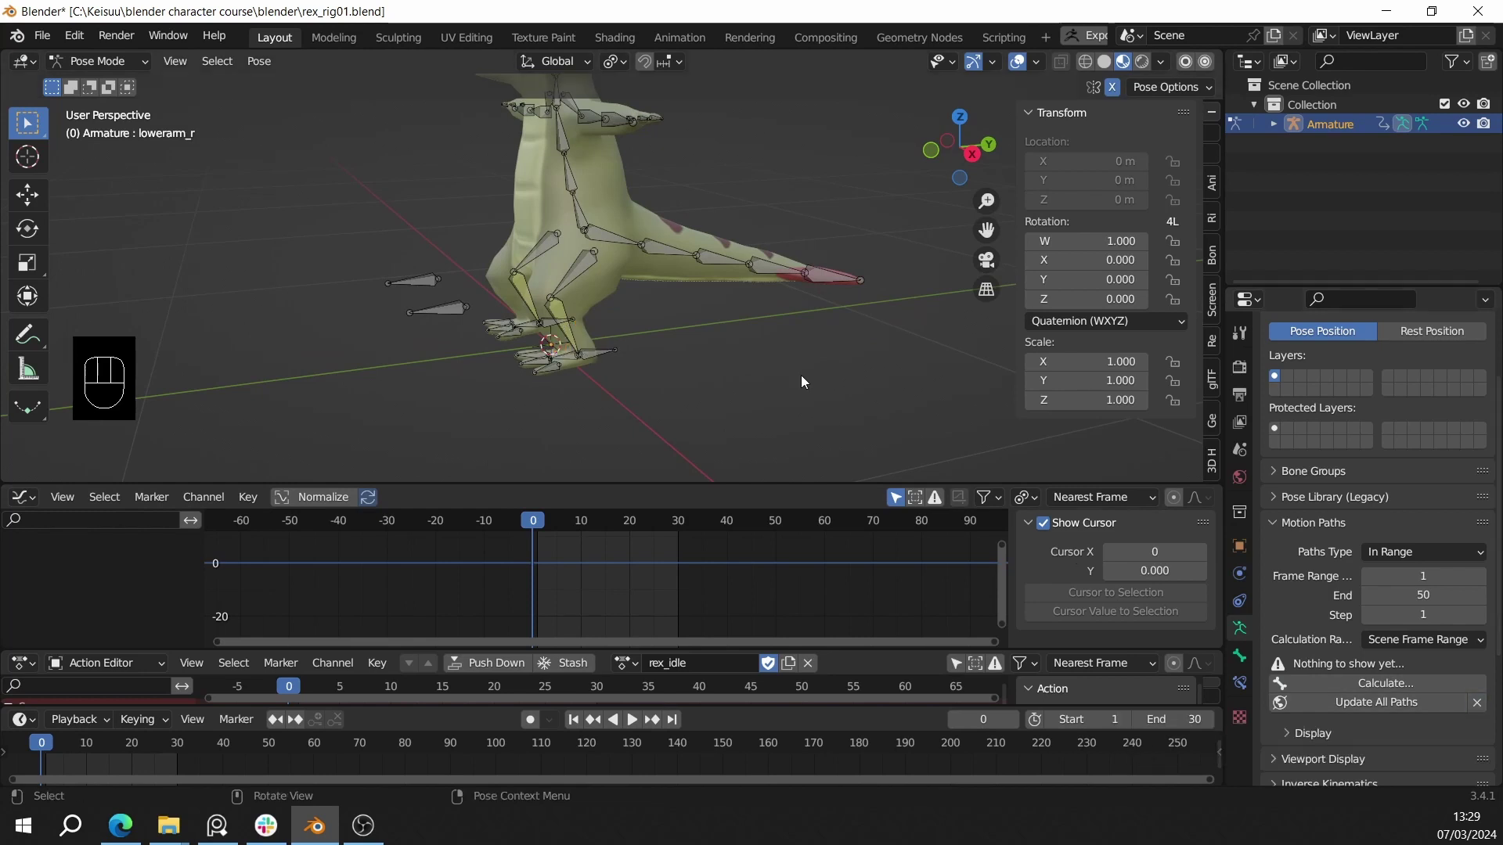
- Select the whole chain of tail bones and look at the character from above
key("KP_1")
middle_click_drag(807, 324, 635, 383)
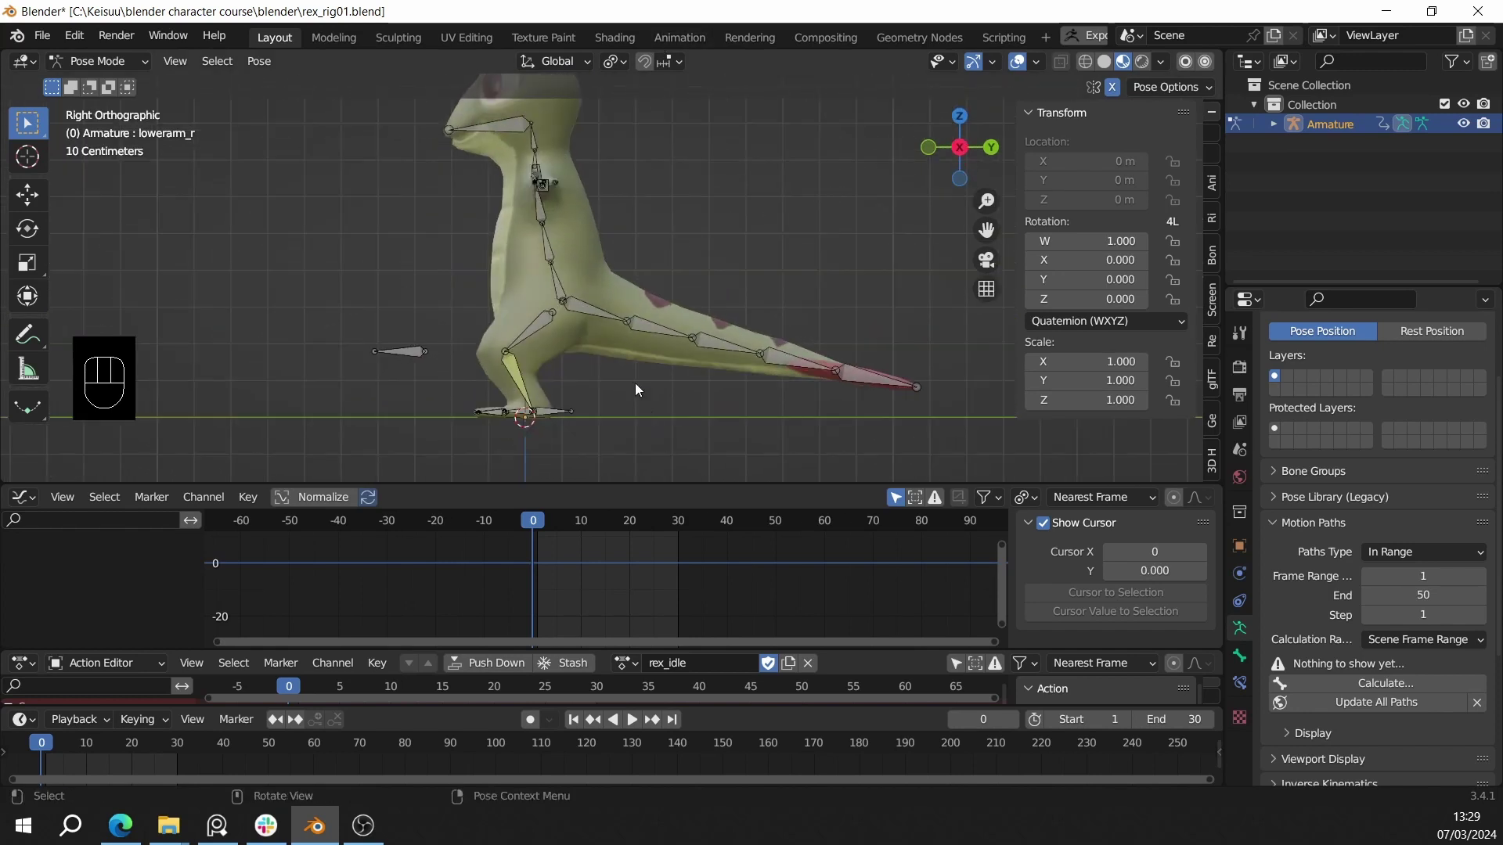
left_click_drag(594, 252, 936, 405)
middle_click_drag(935, 405, 787, 440, "alt")
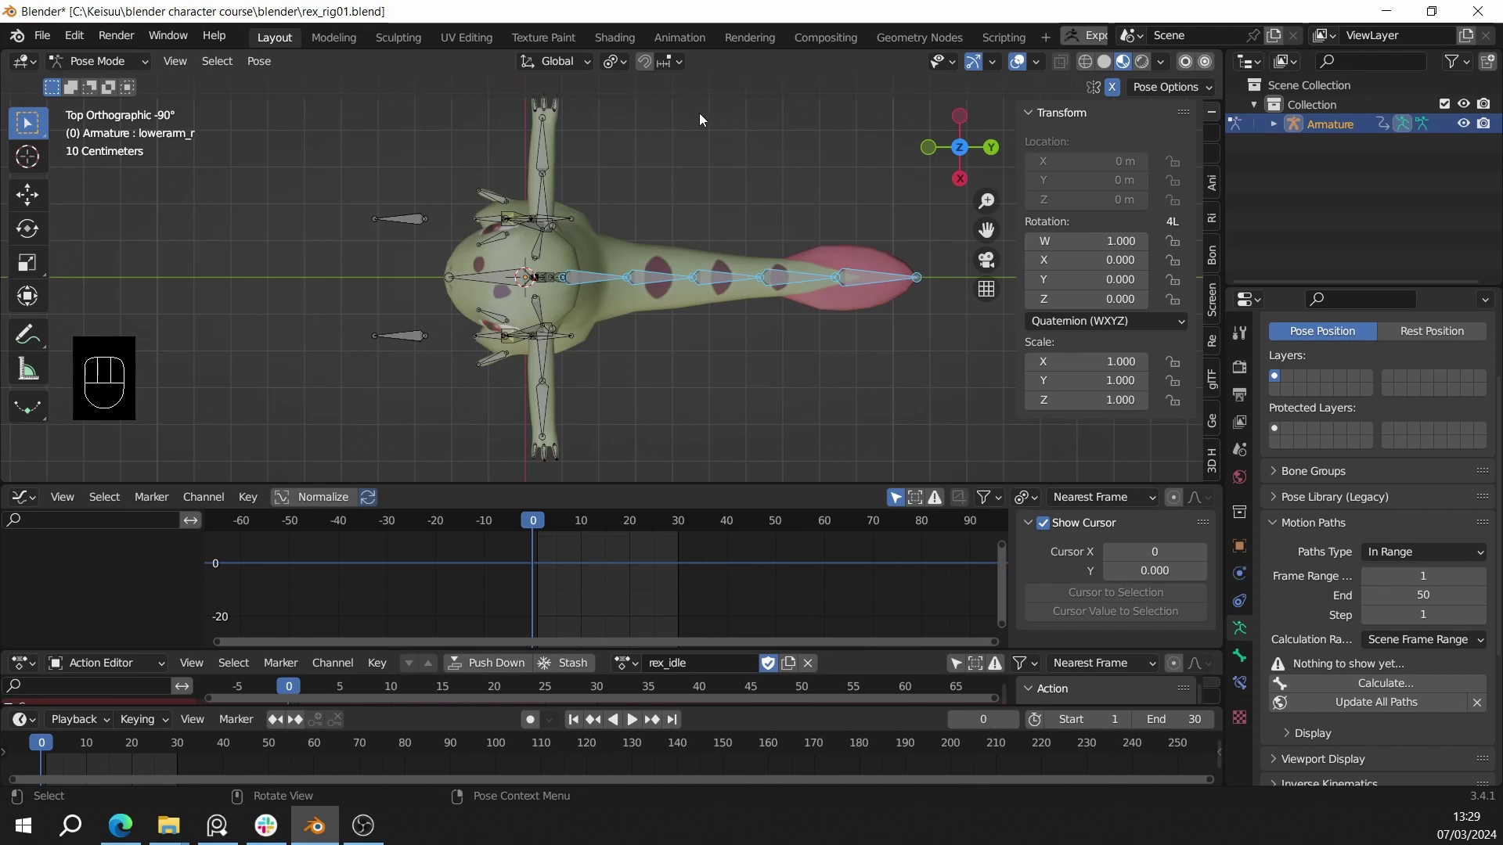
middle_click_drag(717, 274, 696, 302, "shift")
scroll(679, 295, "down", 2)
scroll(696, 302, "up", 1)
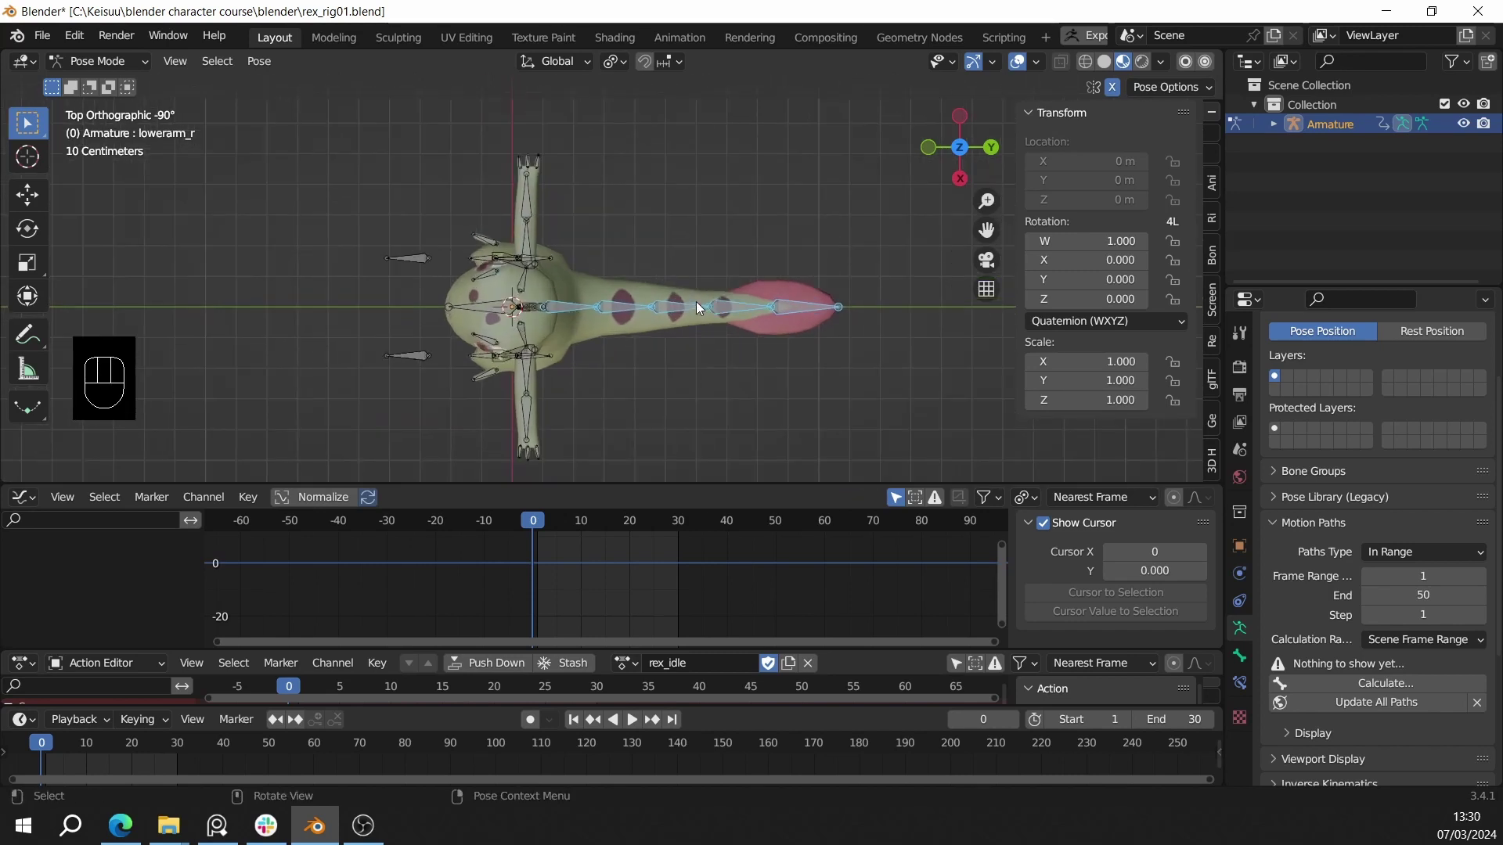
key("r")
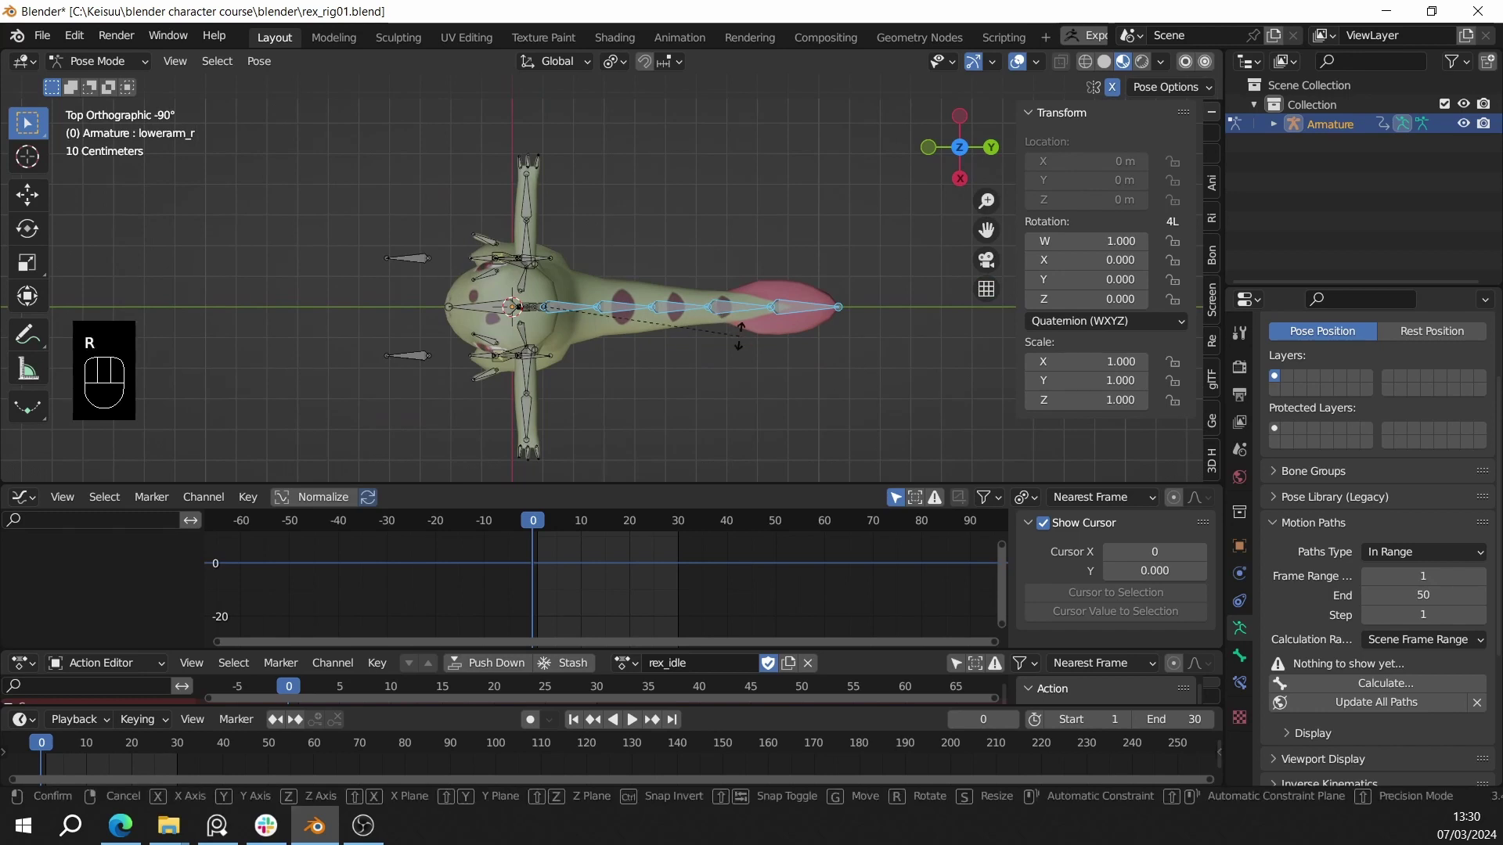
right_click(748, 343)
key("r")
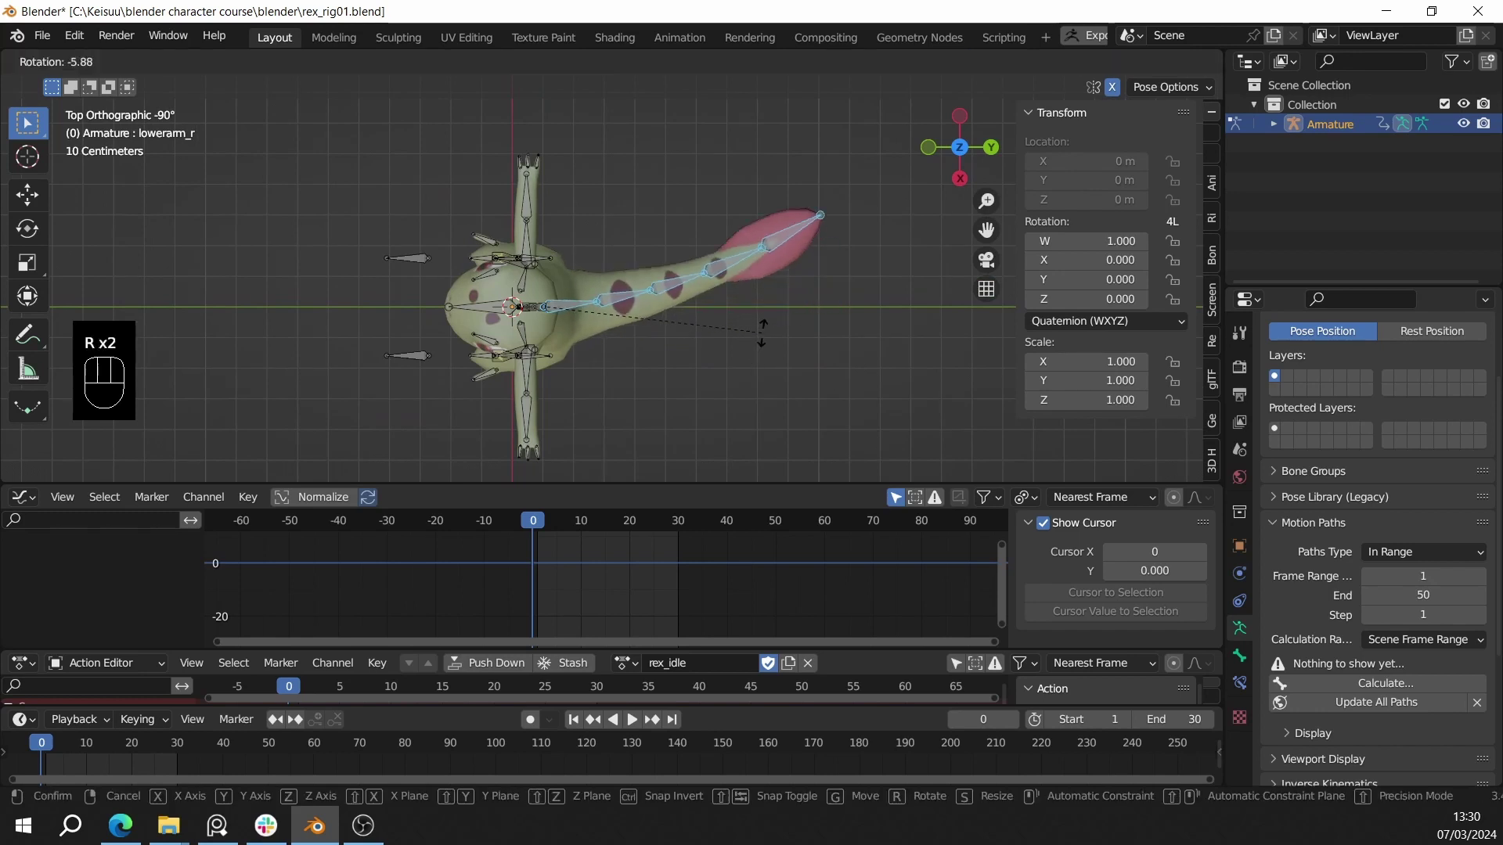
right_click(760, 338)
key("r")
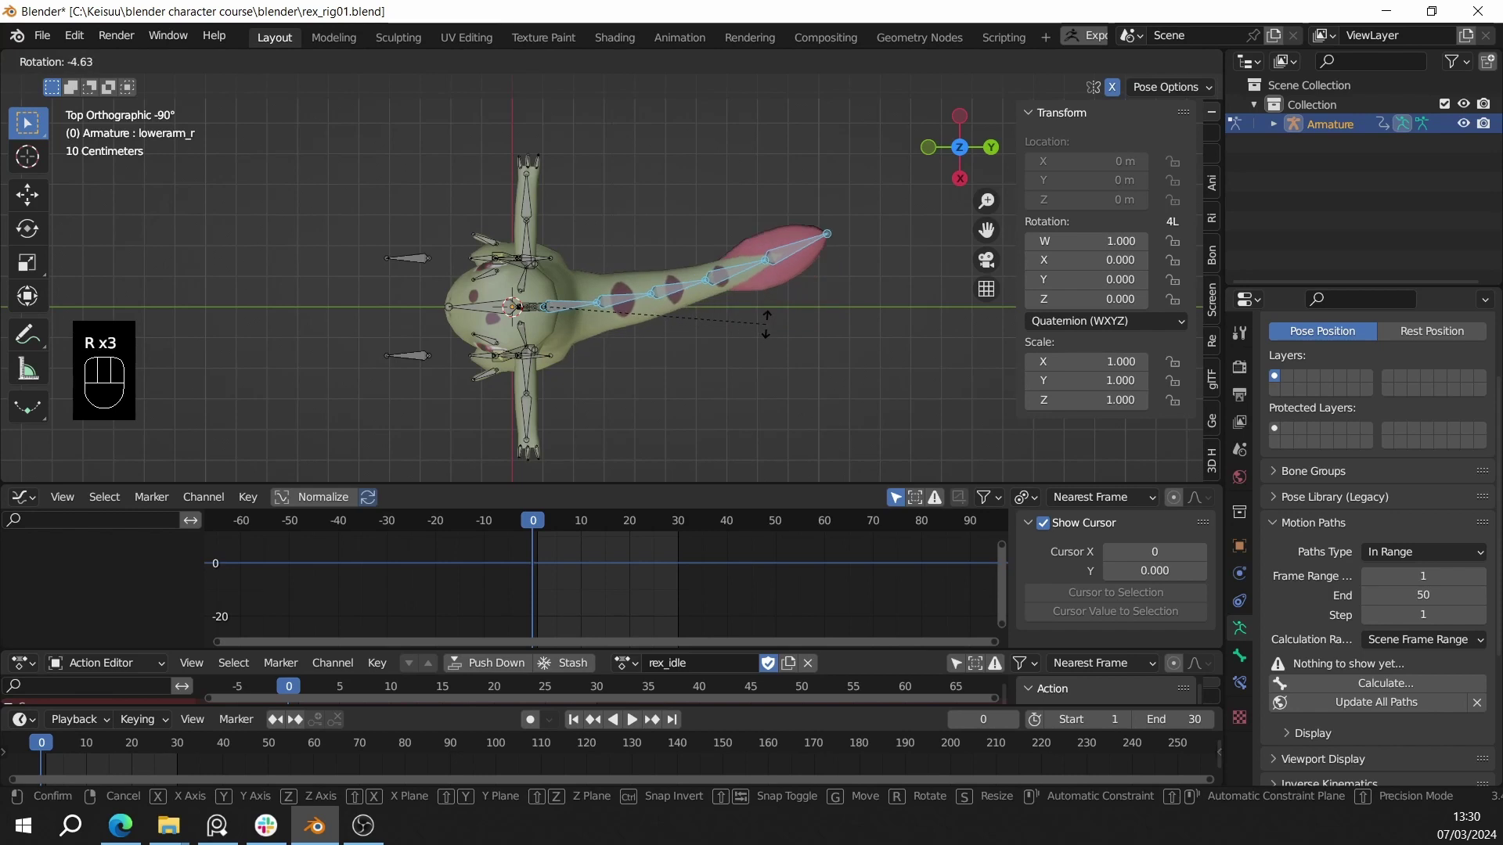
right_click(671, 437)
- Rotate the tail bones about -4.41° in the top view and insert Location, Rotation & Scale keyframes at frame 0
key("r")
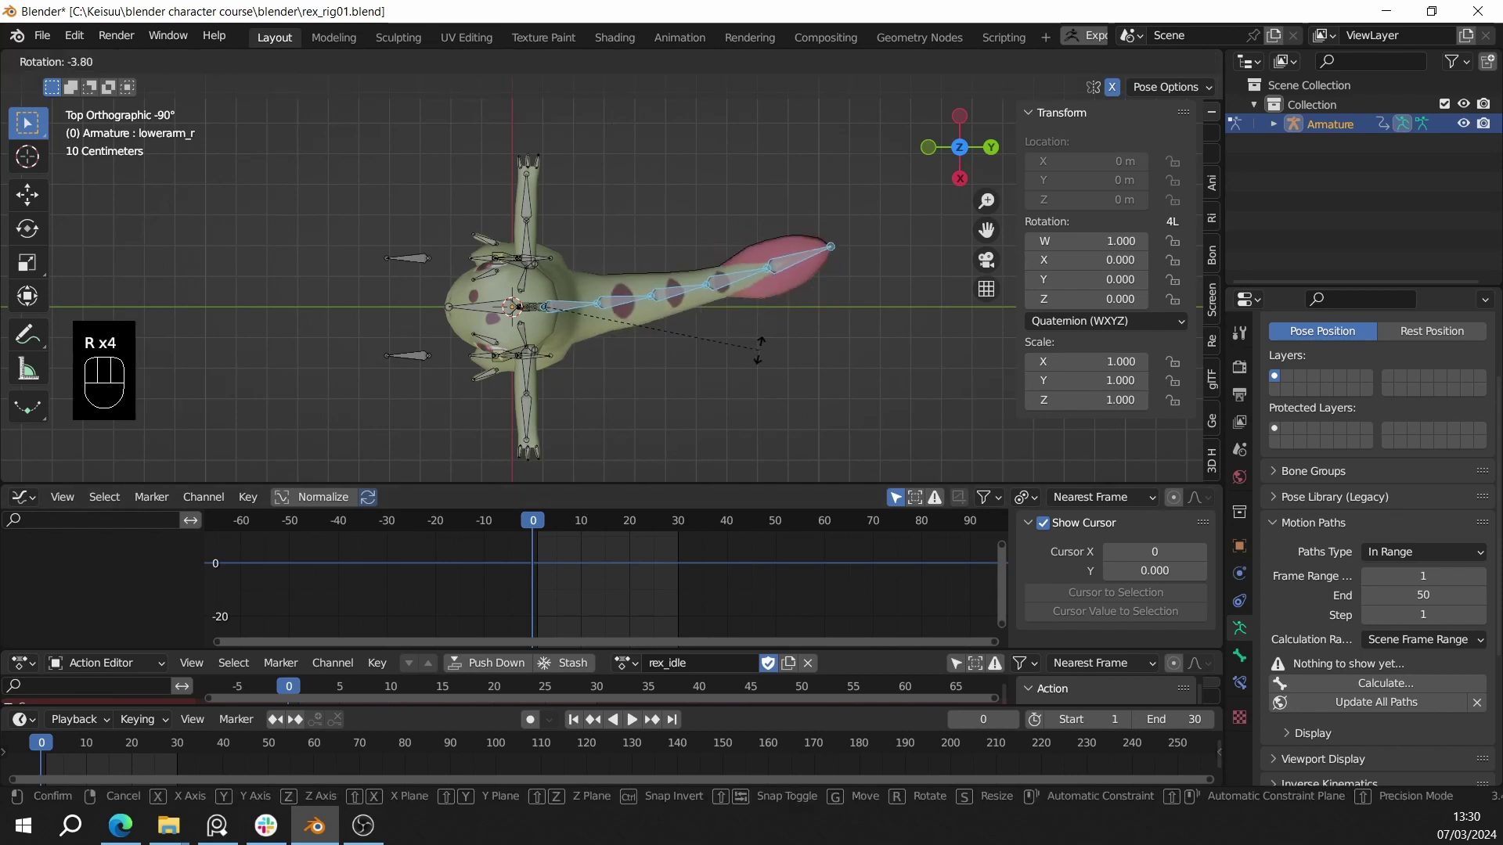
left_click(758, 348)
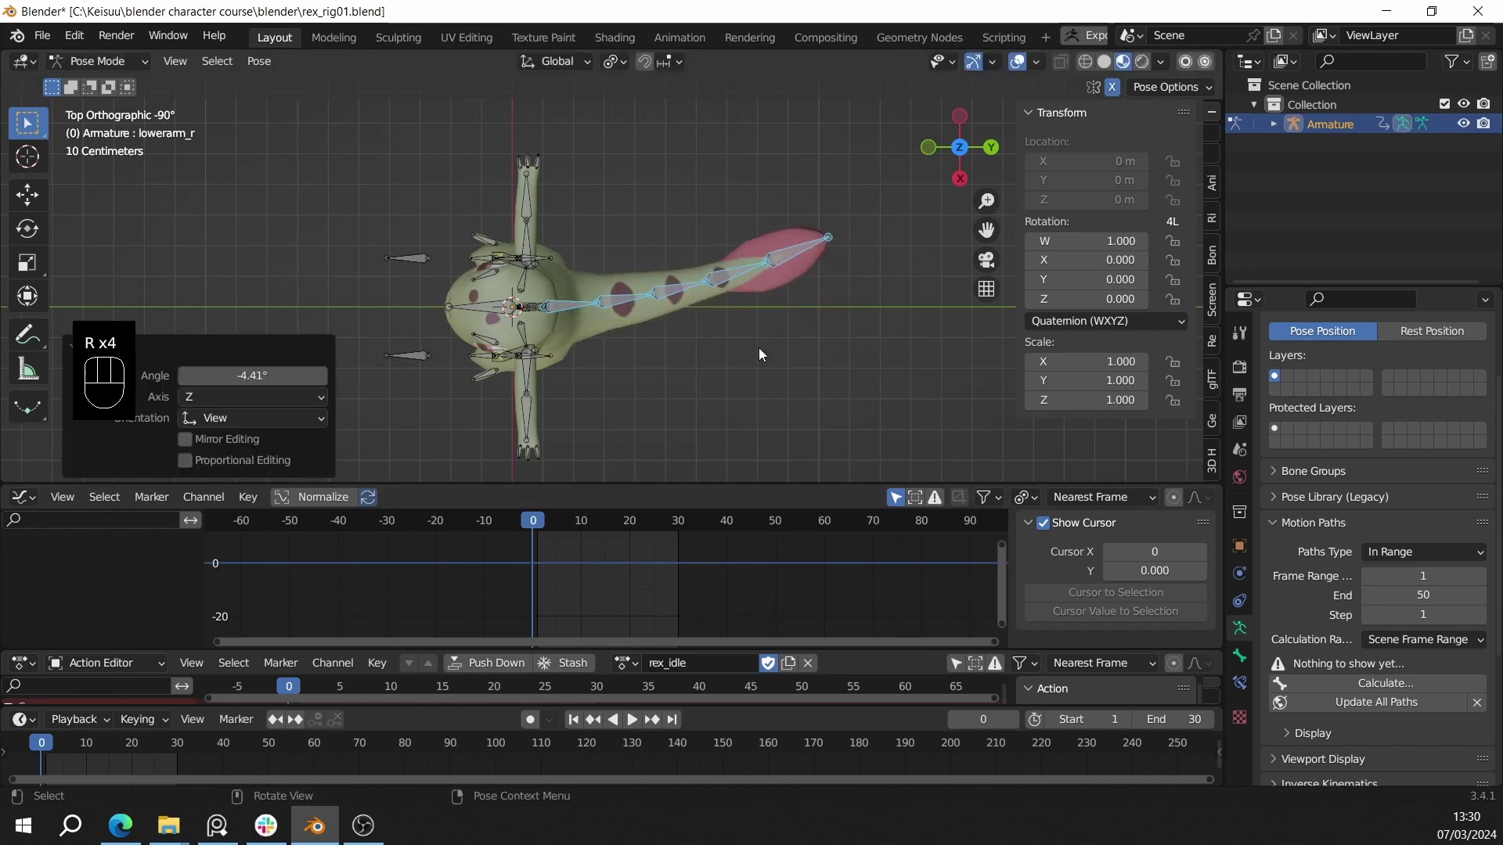
key("i")
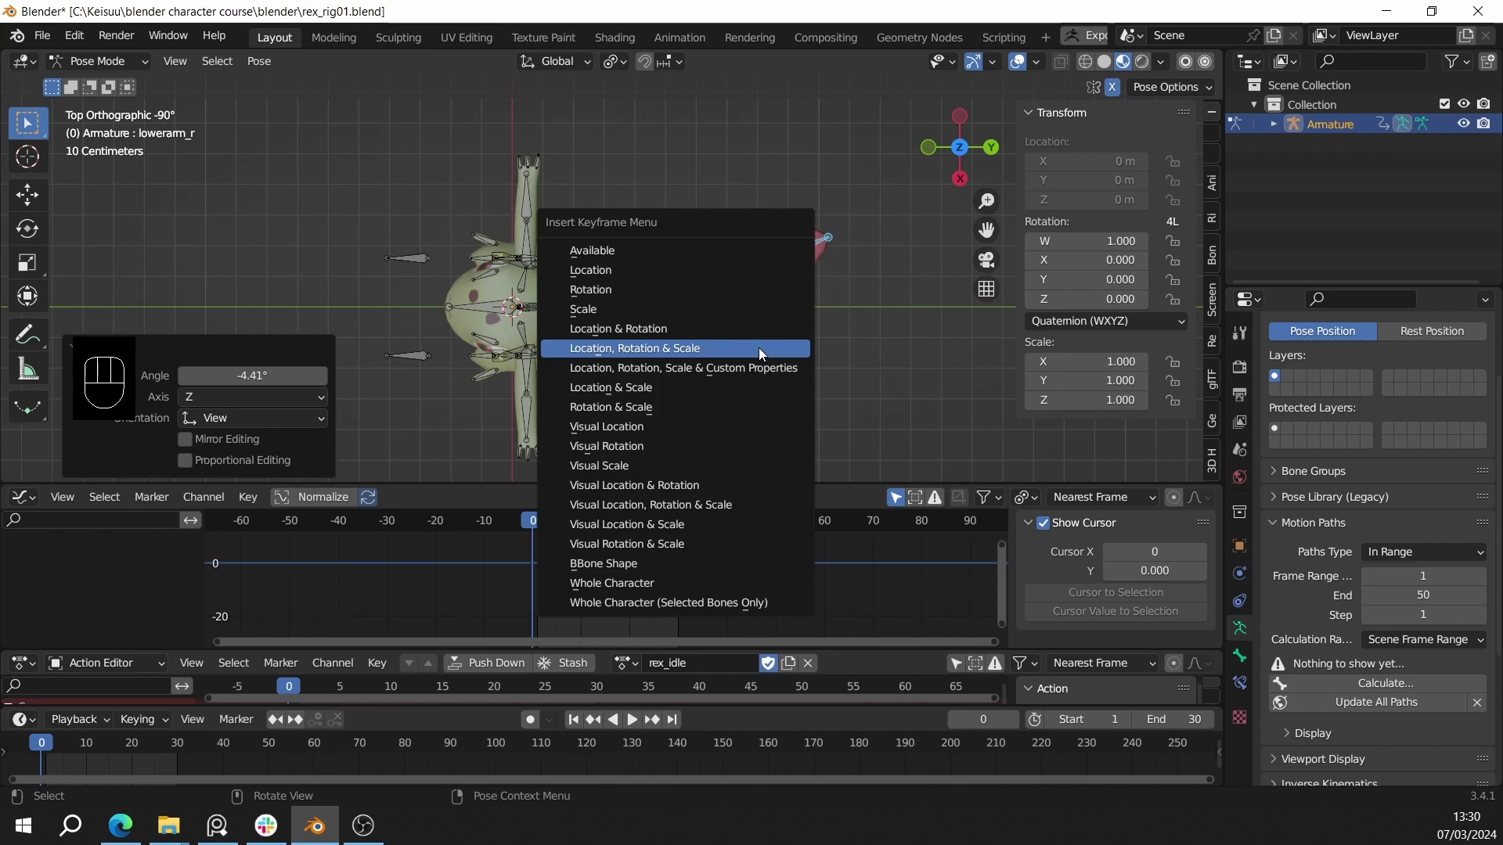
left_click(759, 348)
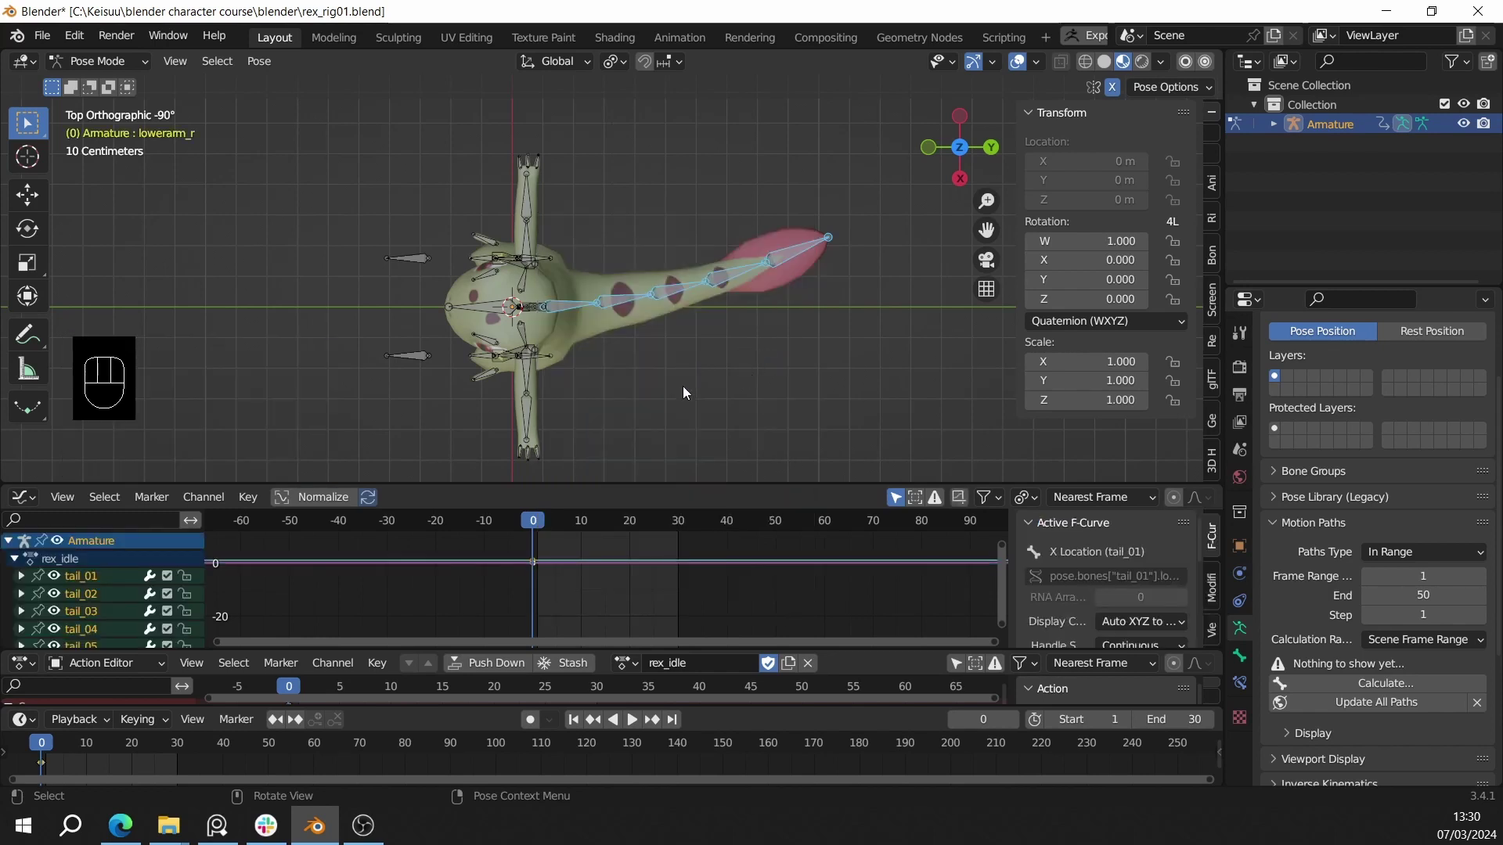
left_click(557, 612)
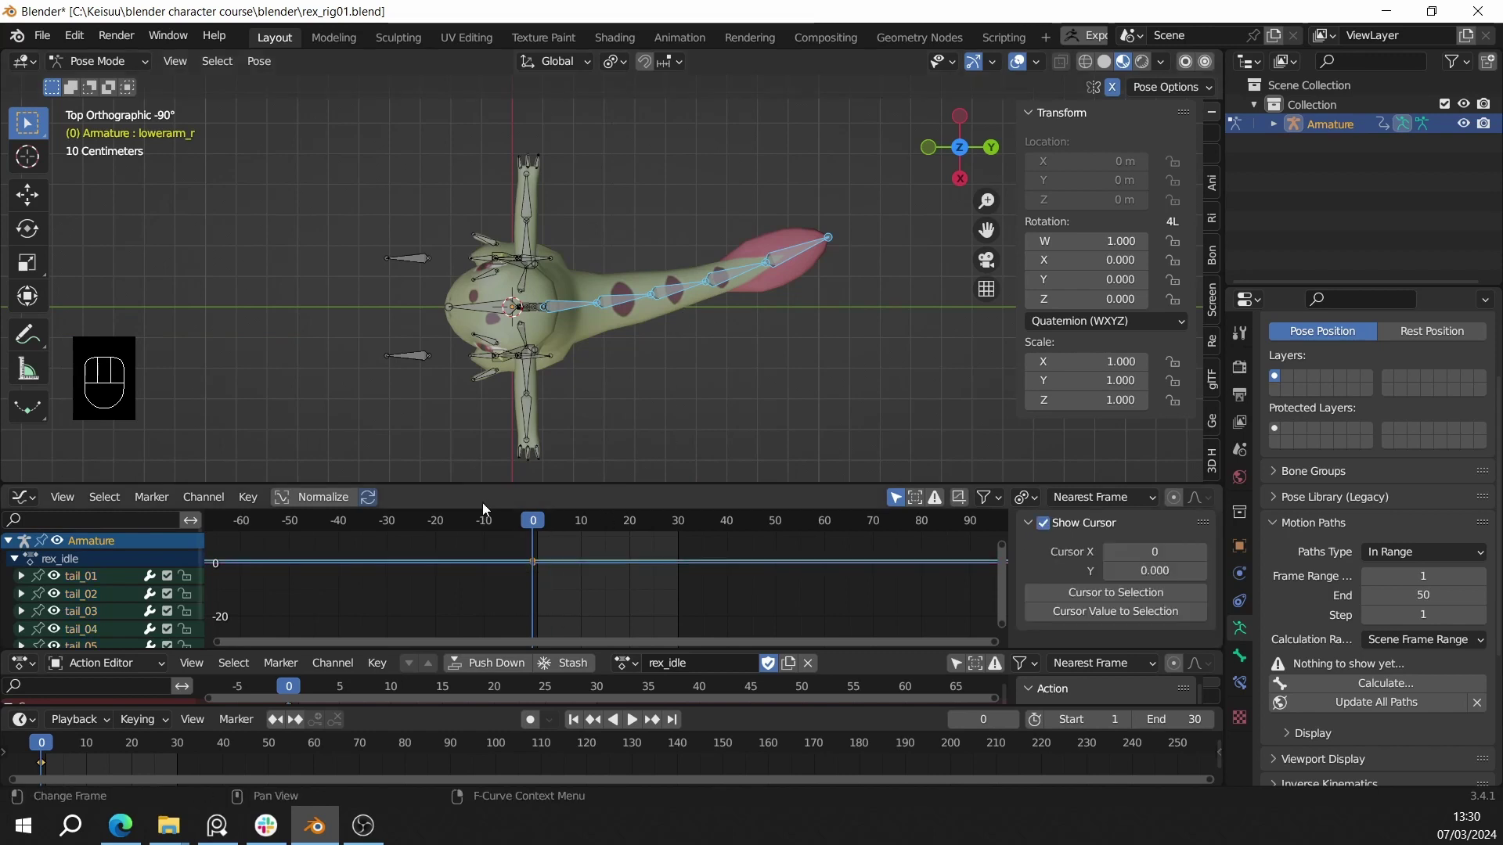
left_click(555, 602)
left_click_drag(556, 604, 509, 521)
key("shift+d")
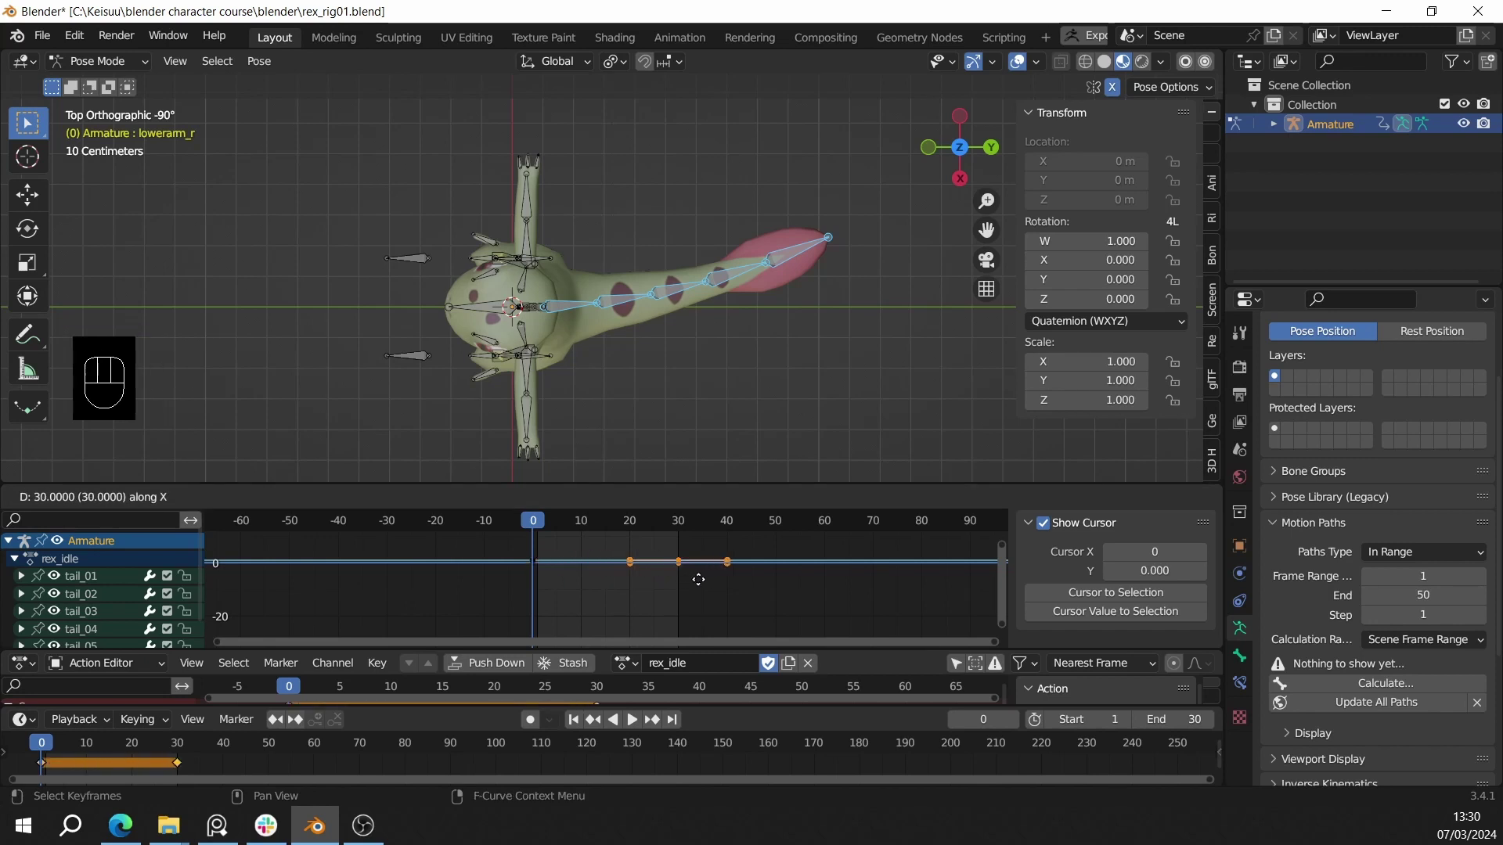
right_click(699, 579)
- Duplicate the tail bones' frame 0 keyframes to frame 30 so the motion loops
left_click_drag(565, 581, 506, 540)
key("shift+d")
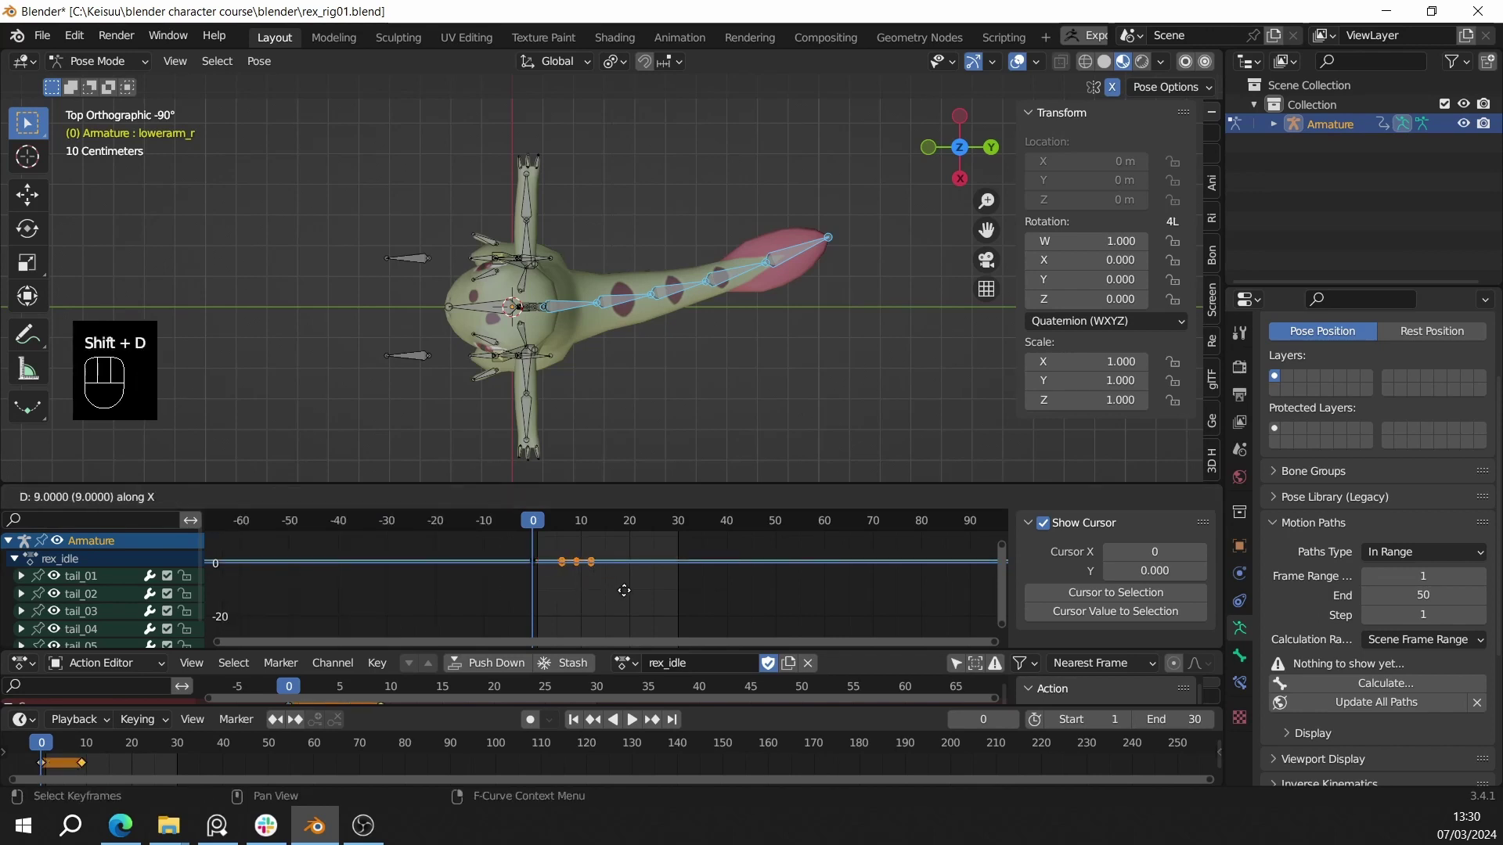
left_click(724, 592)
left_click(627, 581)
- At frame 15, copy the tail pose and paste it flipped on the X-axis
left_click(604, 527)
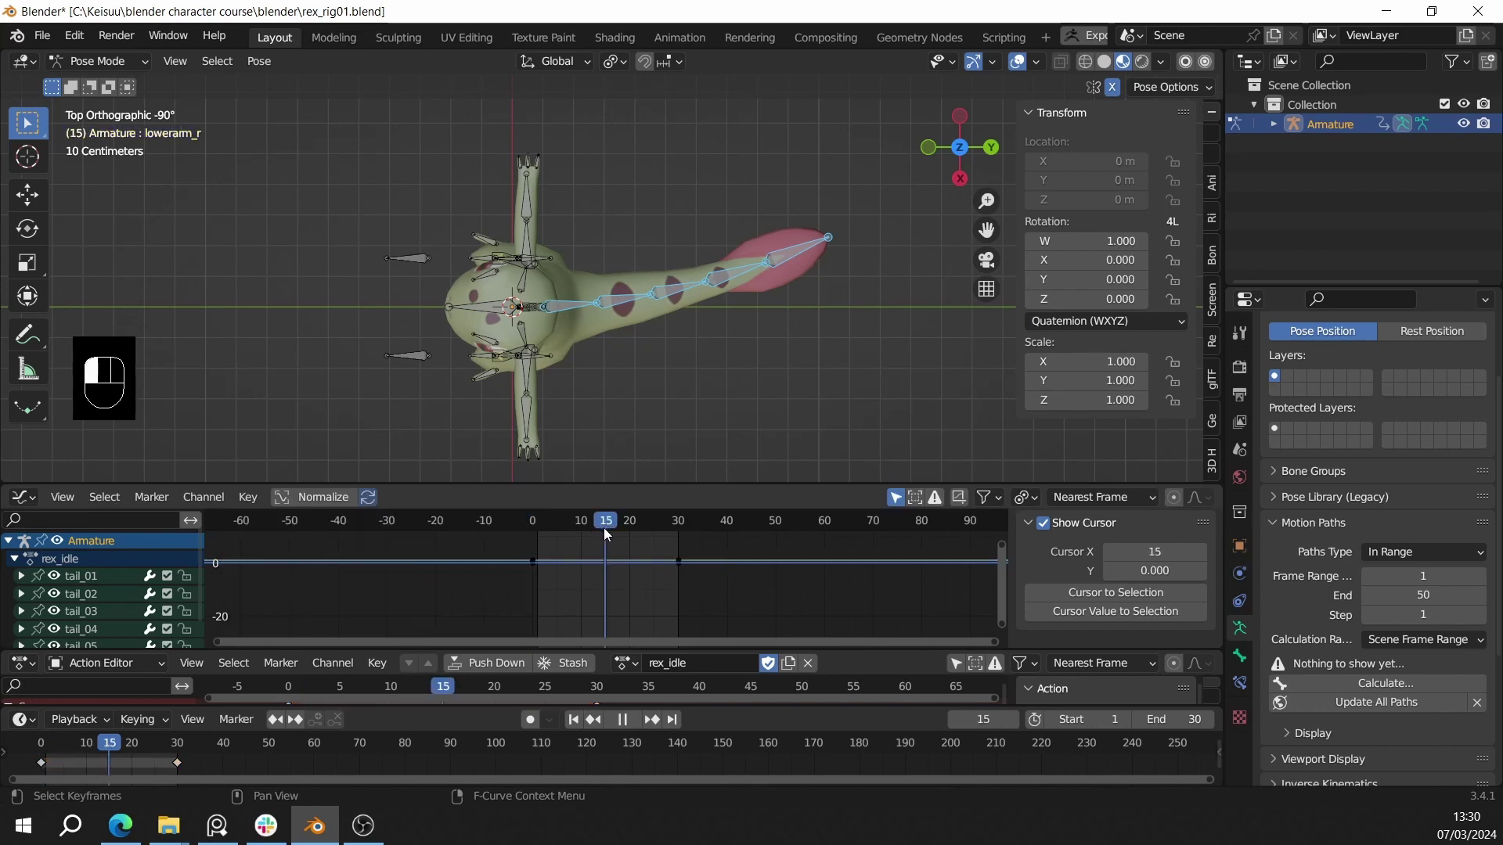
right_click(637, 288)
left_click(659, 186)
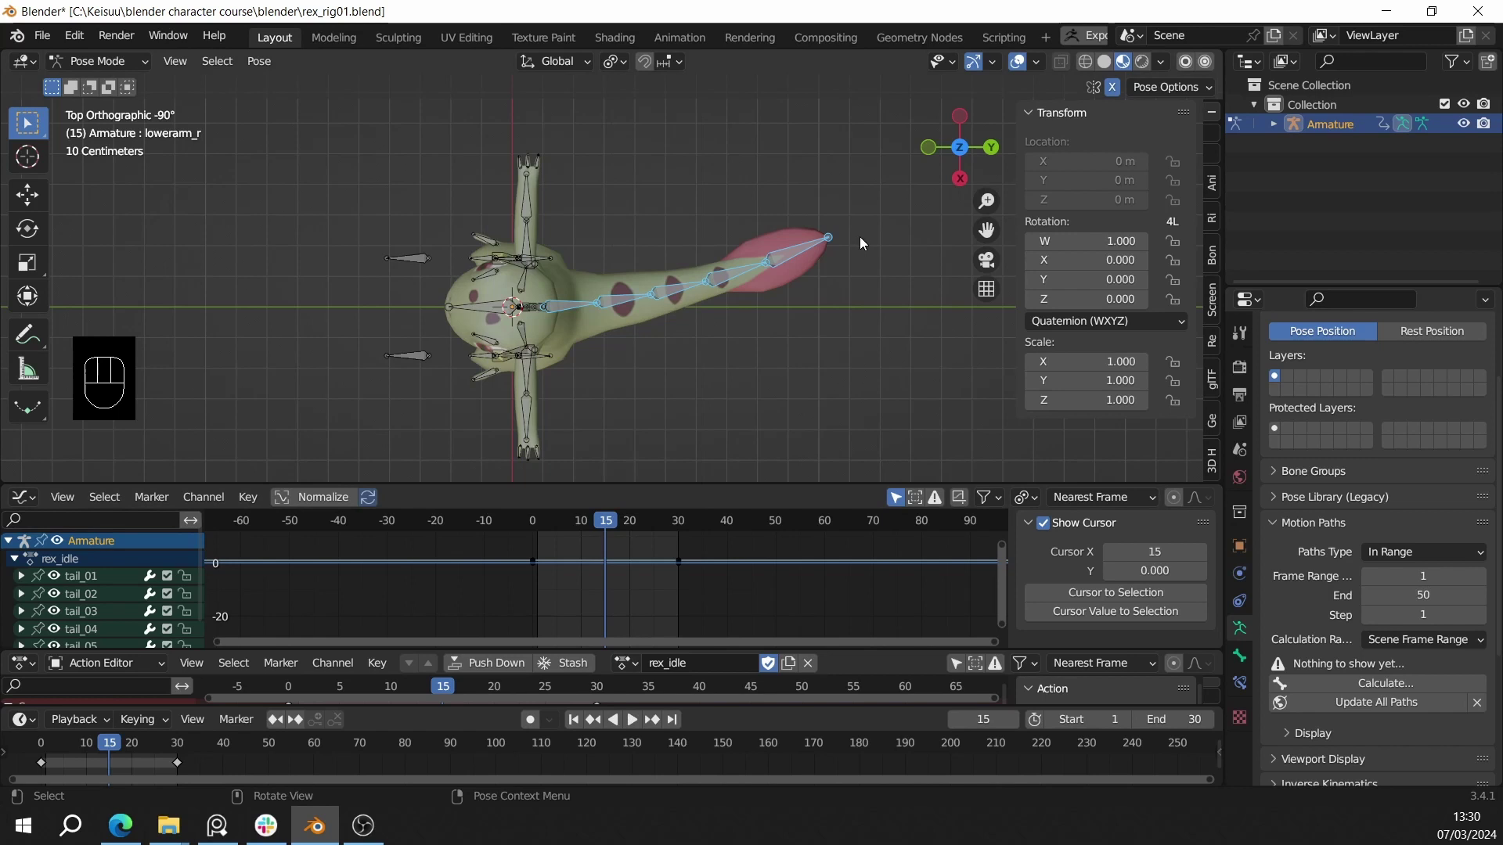
right_click(678, 147)
left_click(684, 110)
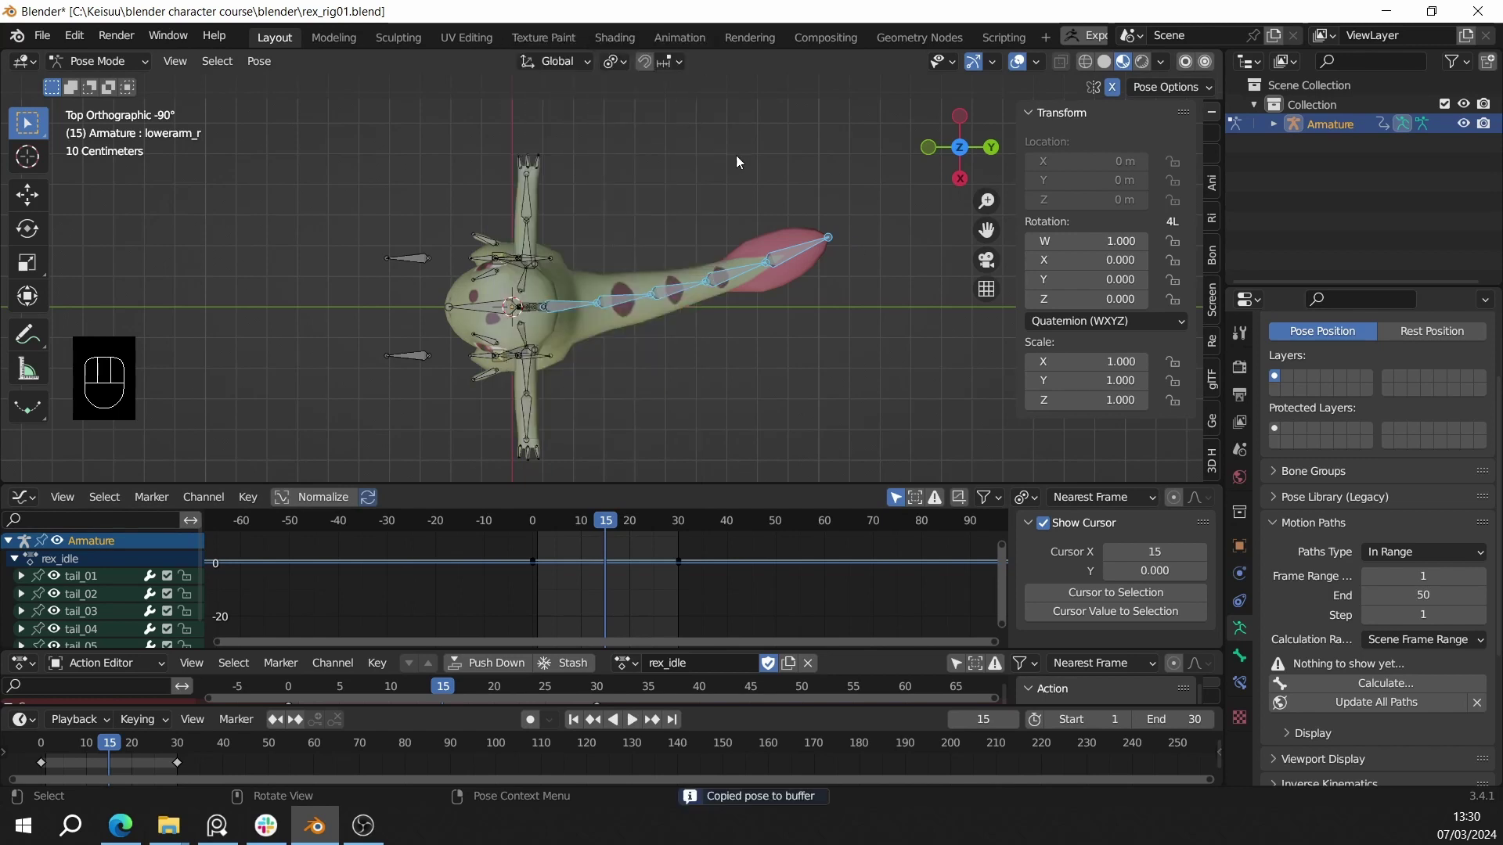
right_click(736, 155)
left_click(748, 199)
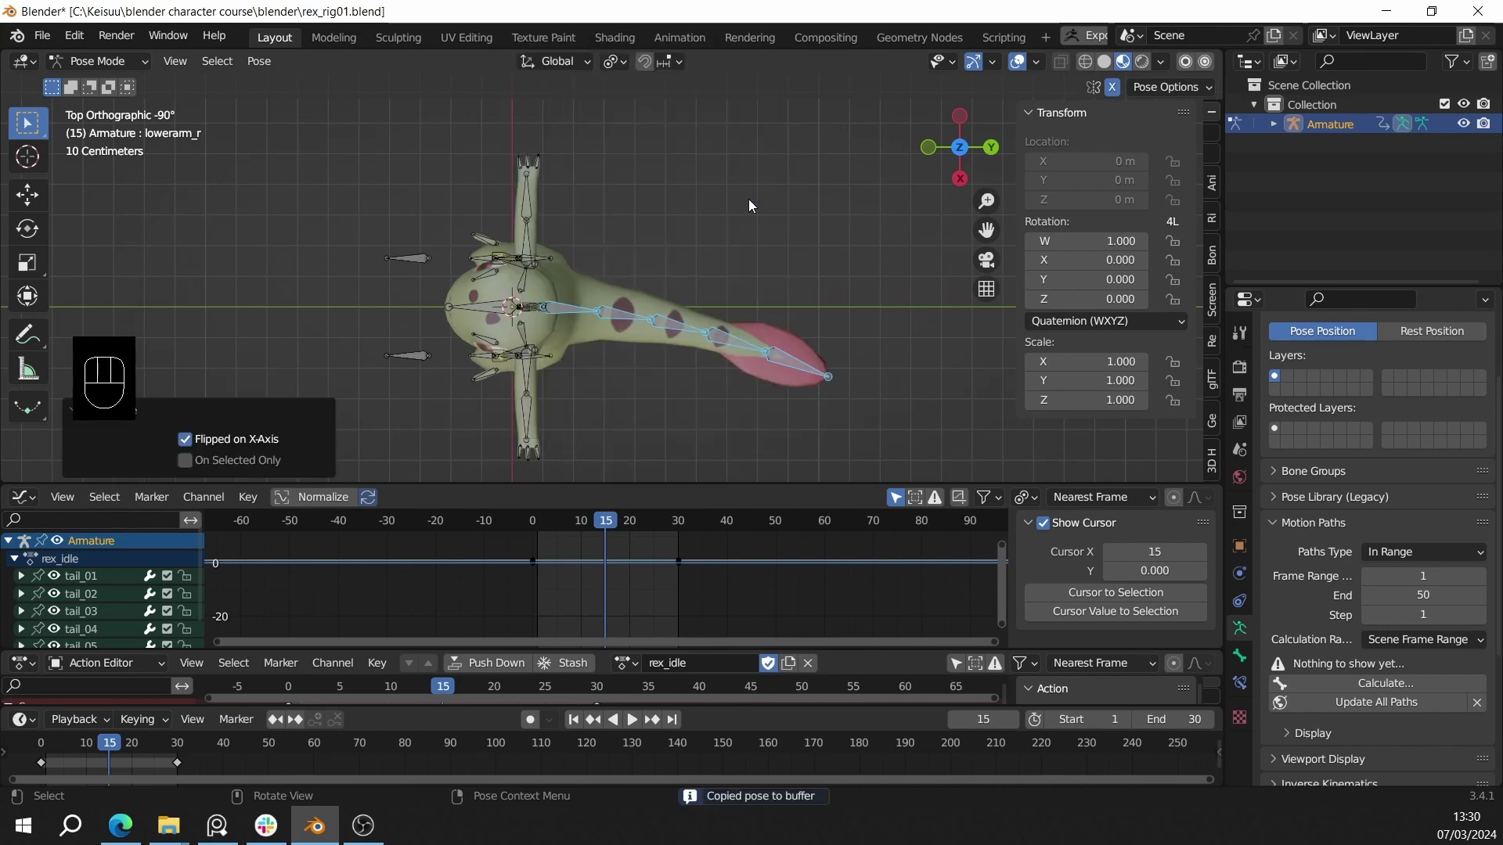
- Insert Location, Rotation & Scale keyframes for the flipped tail pose at frame 15
key("i")
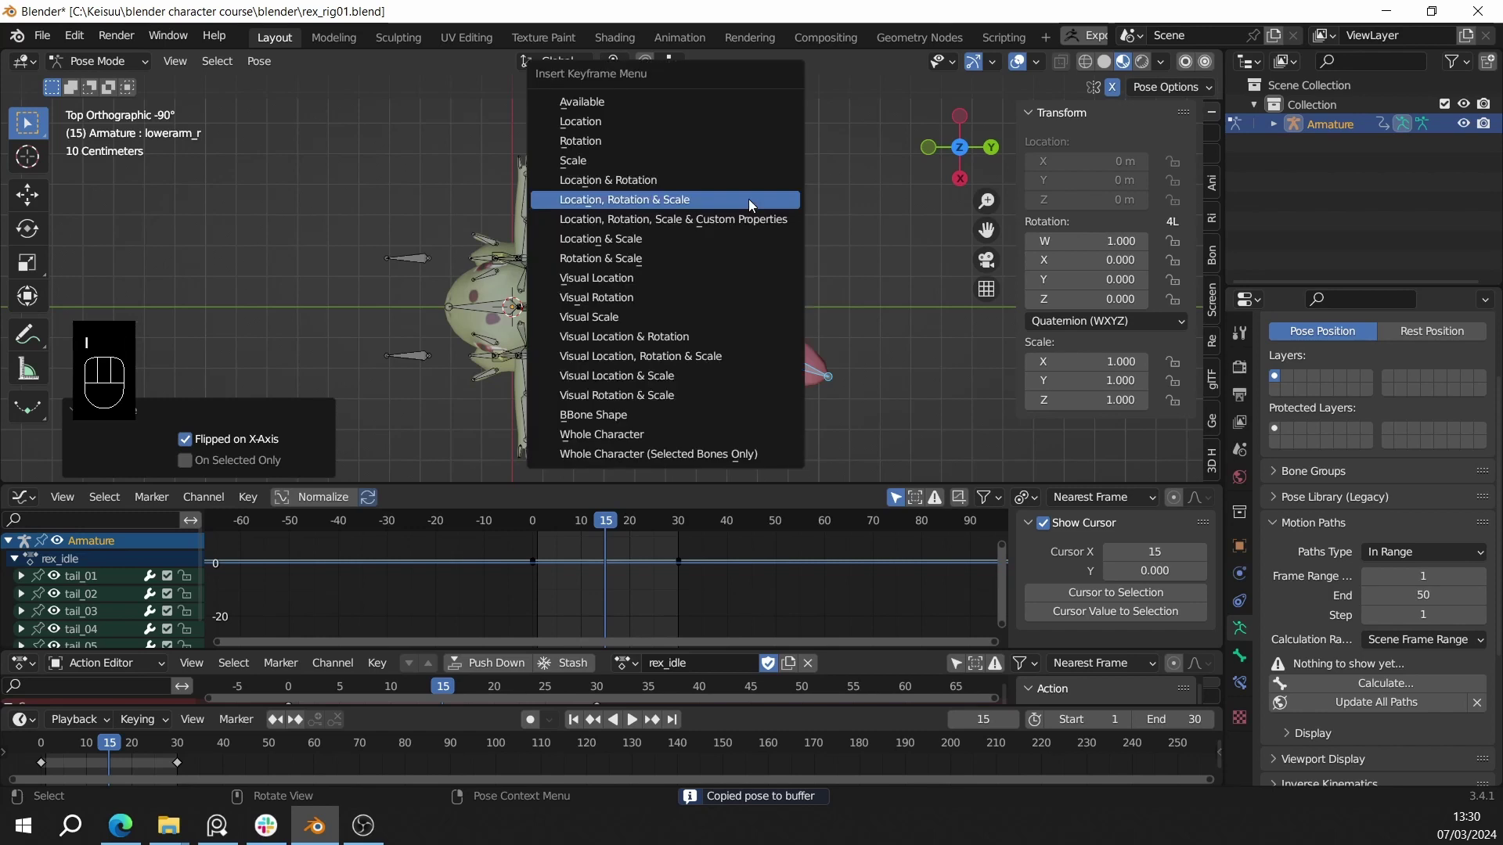
left_click(748, 198)
key("i")
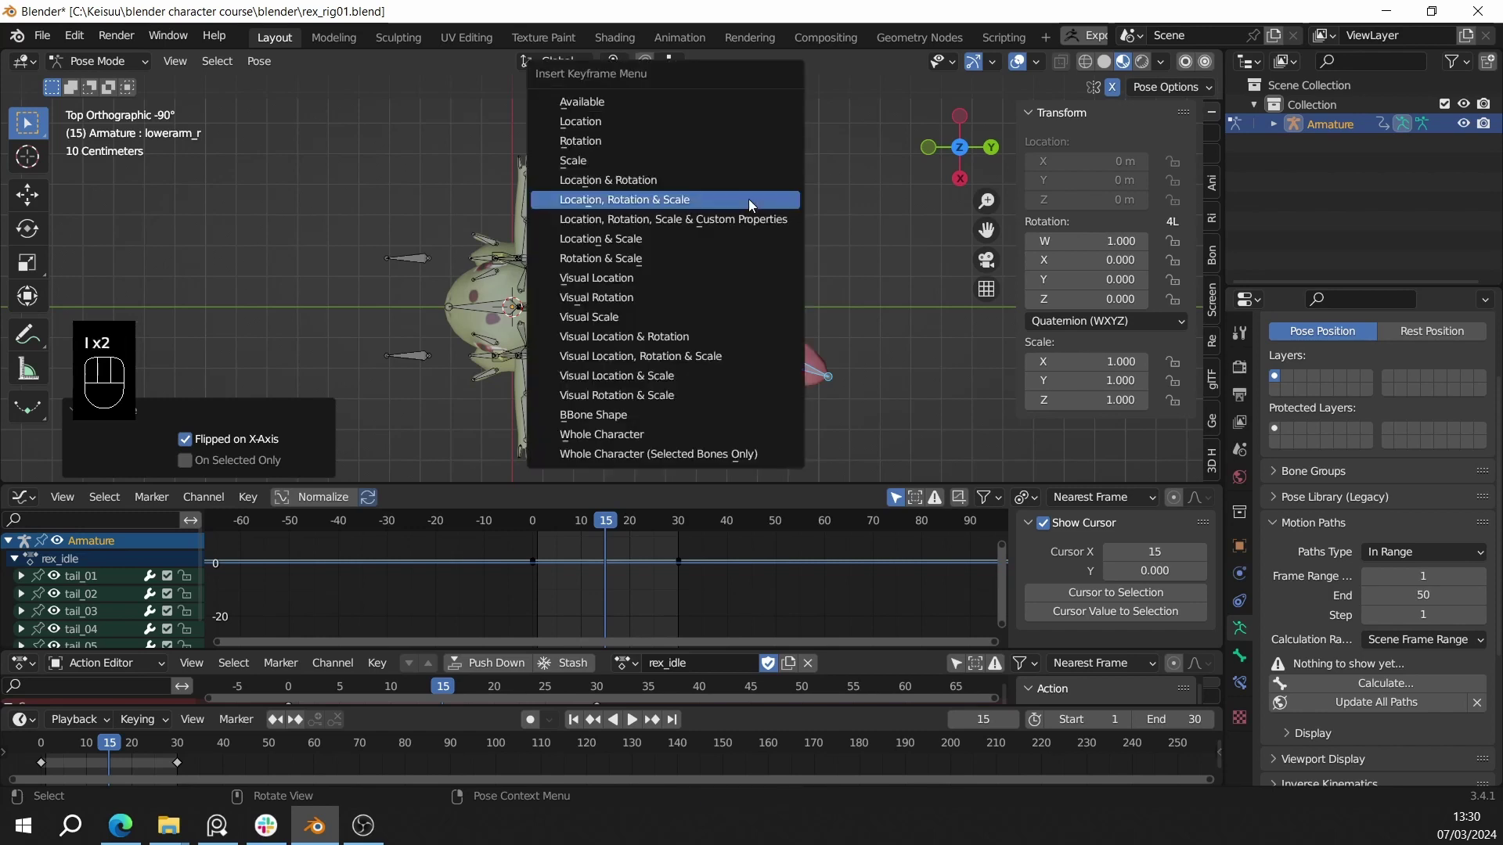
left_click(747, 198)
- Play the rex_idle animation and check the tail swing from above and from the side
scroll(722, 296, "down", 3)
key("shift+space")
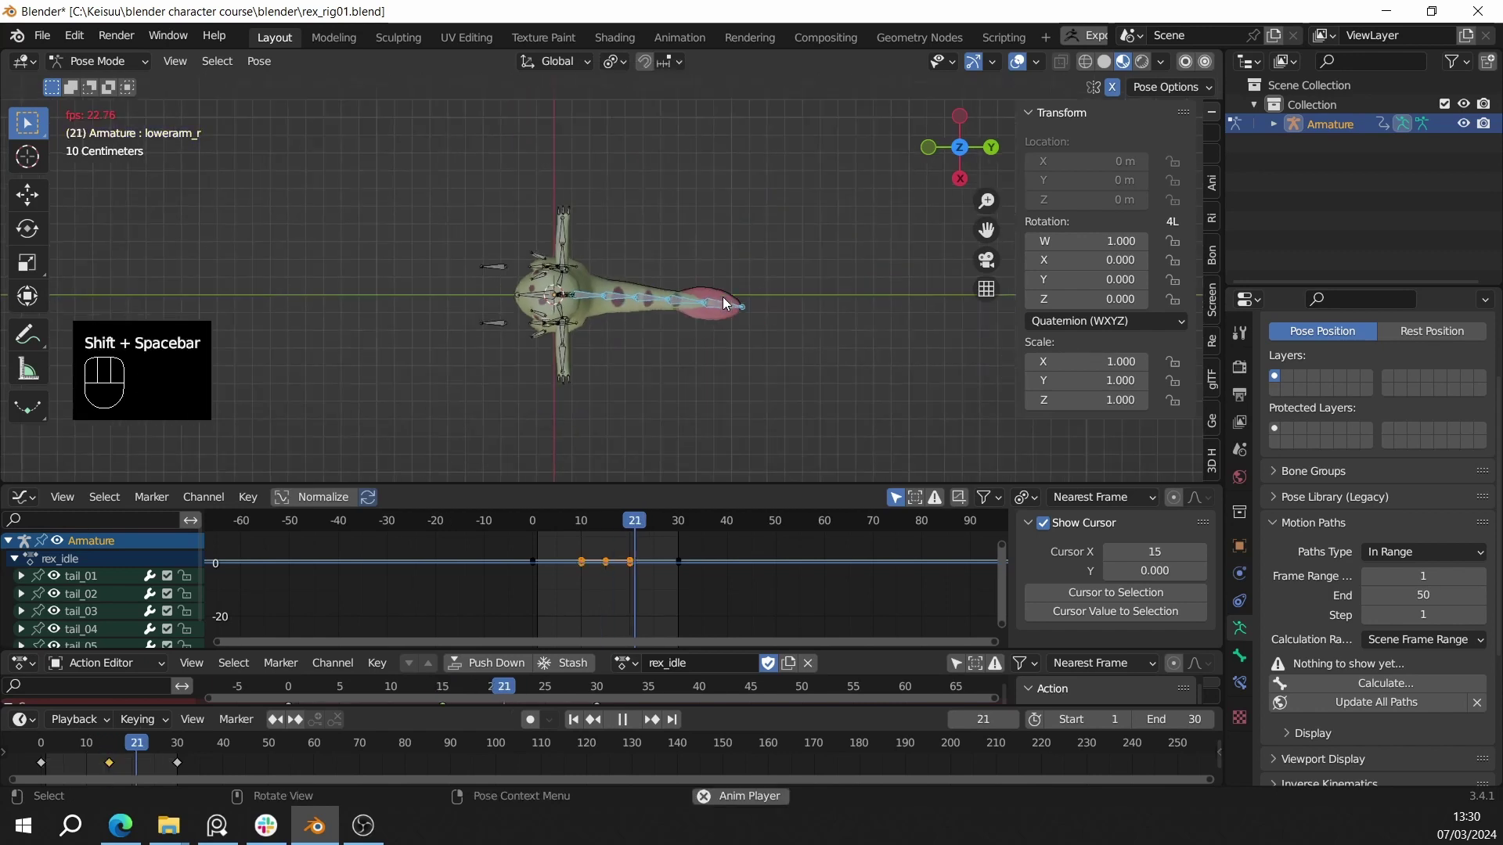
middle_click_drag(723, 298, 658, 157)
scroll(767, 220, "up", 2)
scroll(760, 228, "up", 2)
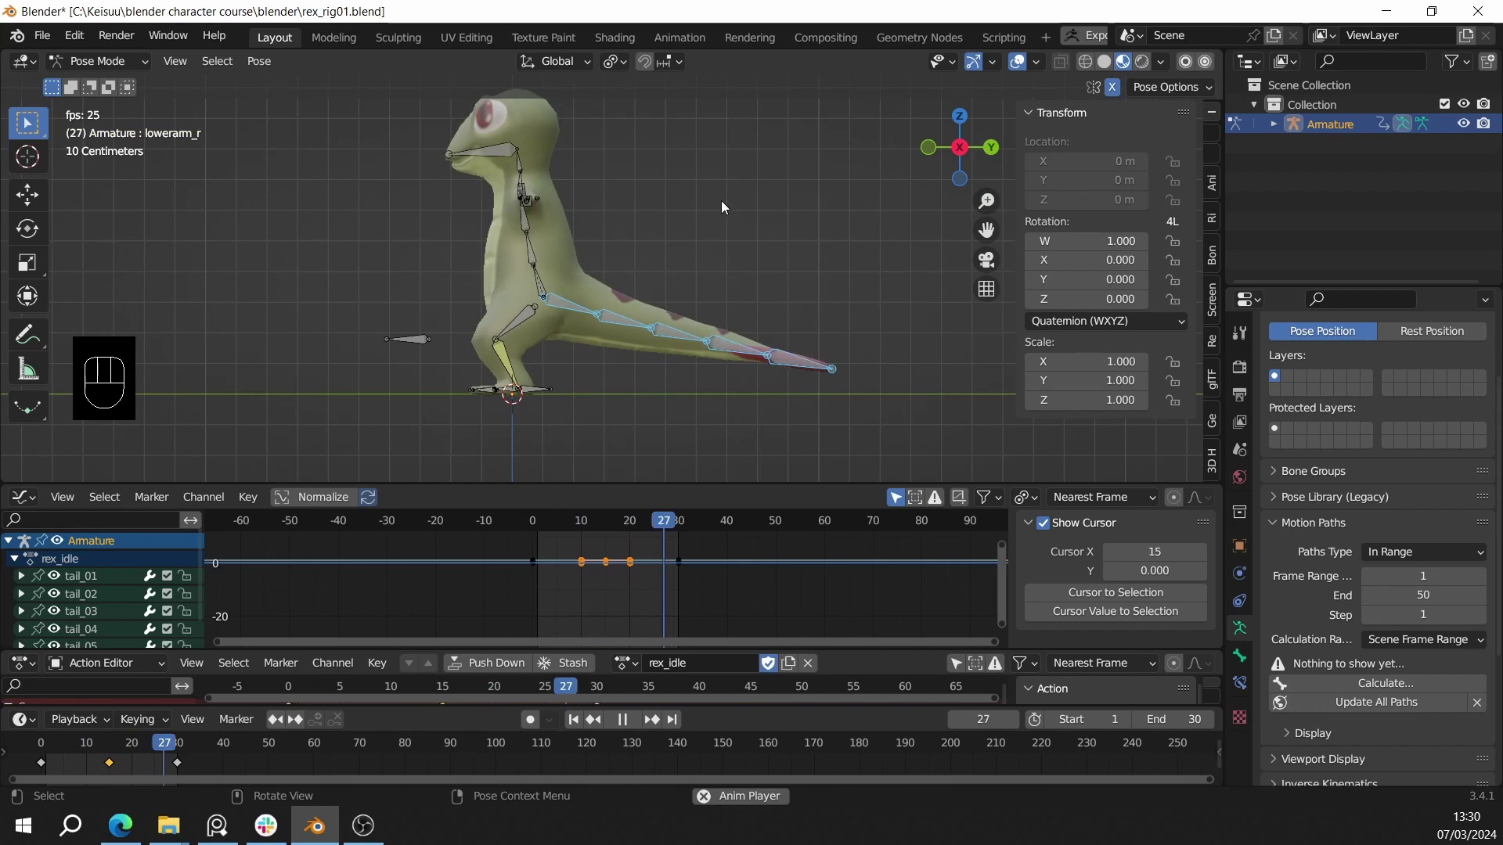
- Stop the animation playback and return to frame 0
key("shift+space")
scroll(689, 250, "up", 3)
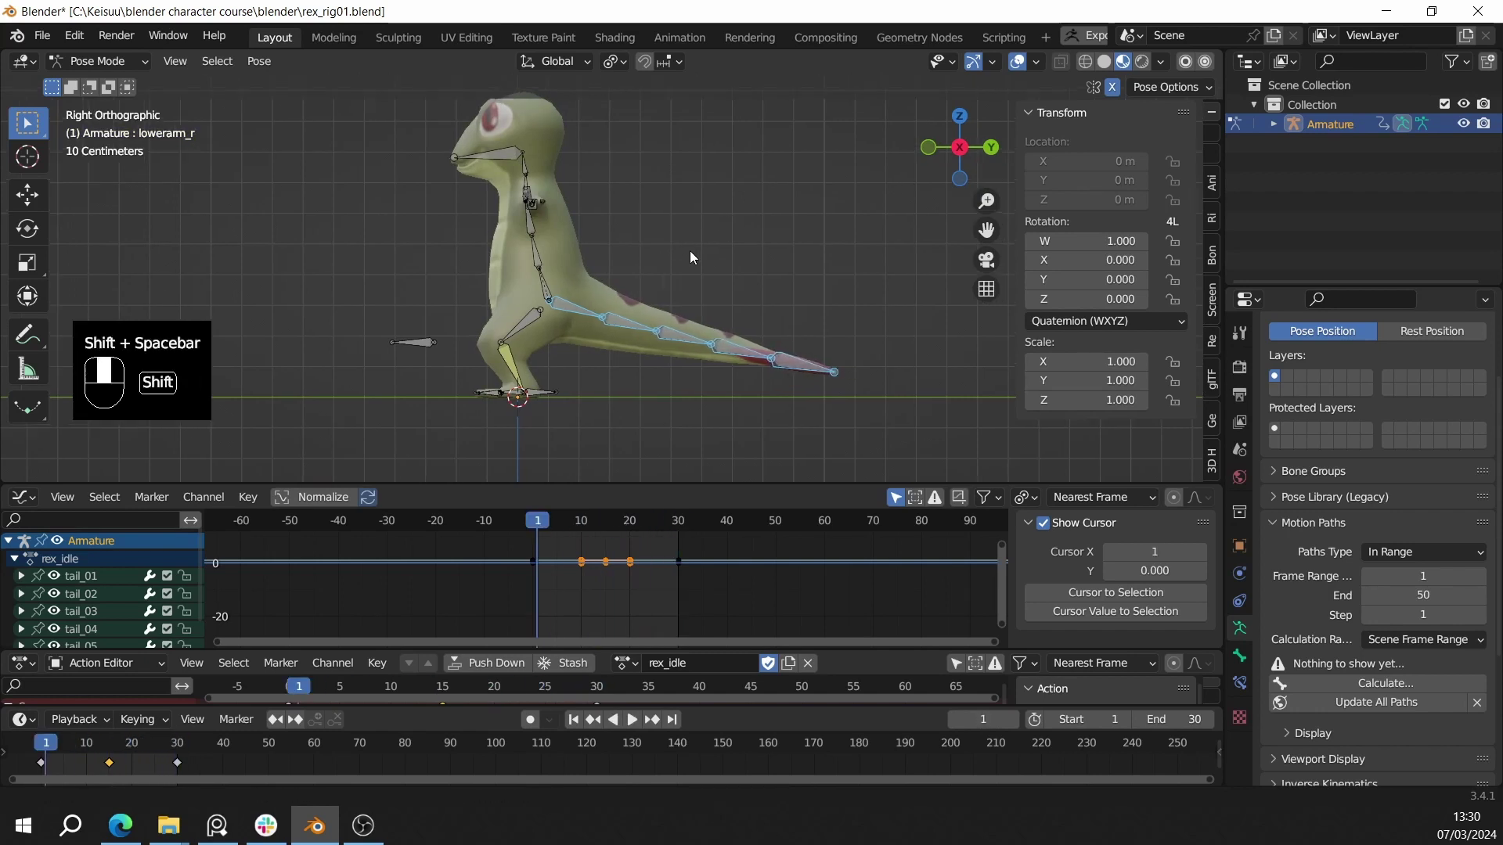
scroll(710, 267, "up", 1, "alt")
scroll(620, 288, "down", 2)
middle_click_drag(617, 288, 698, 297, "shift")
scroll(665, 298, "up", 2)
left_click(648, 311)
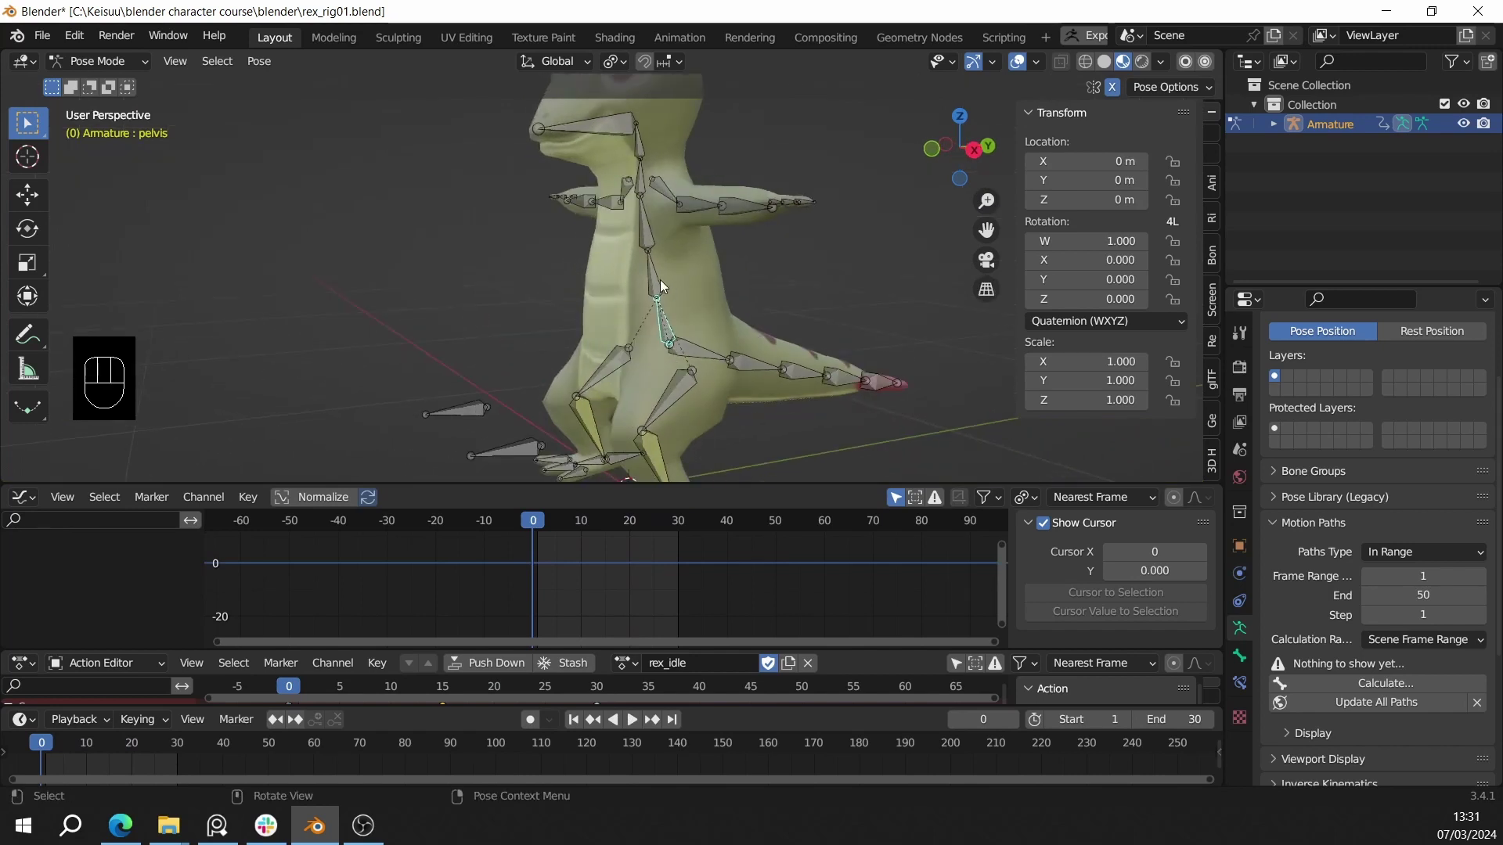
left_click(644, 250, "shift")
left_click(637, 163, "shift")
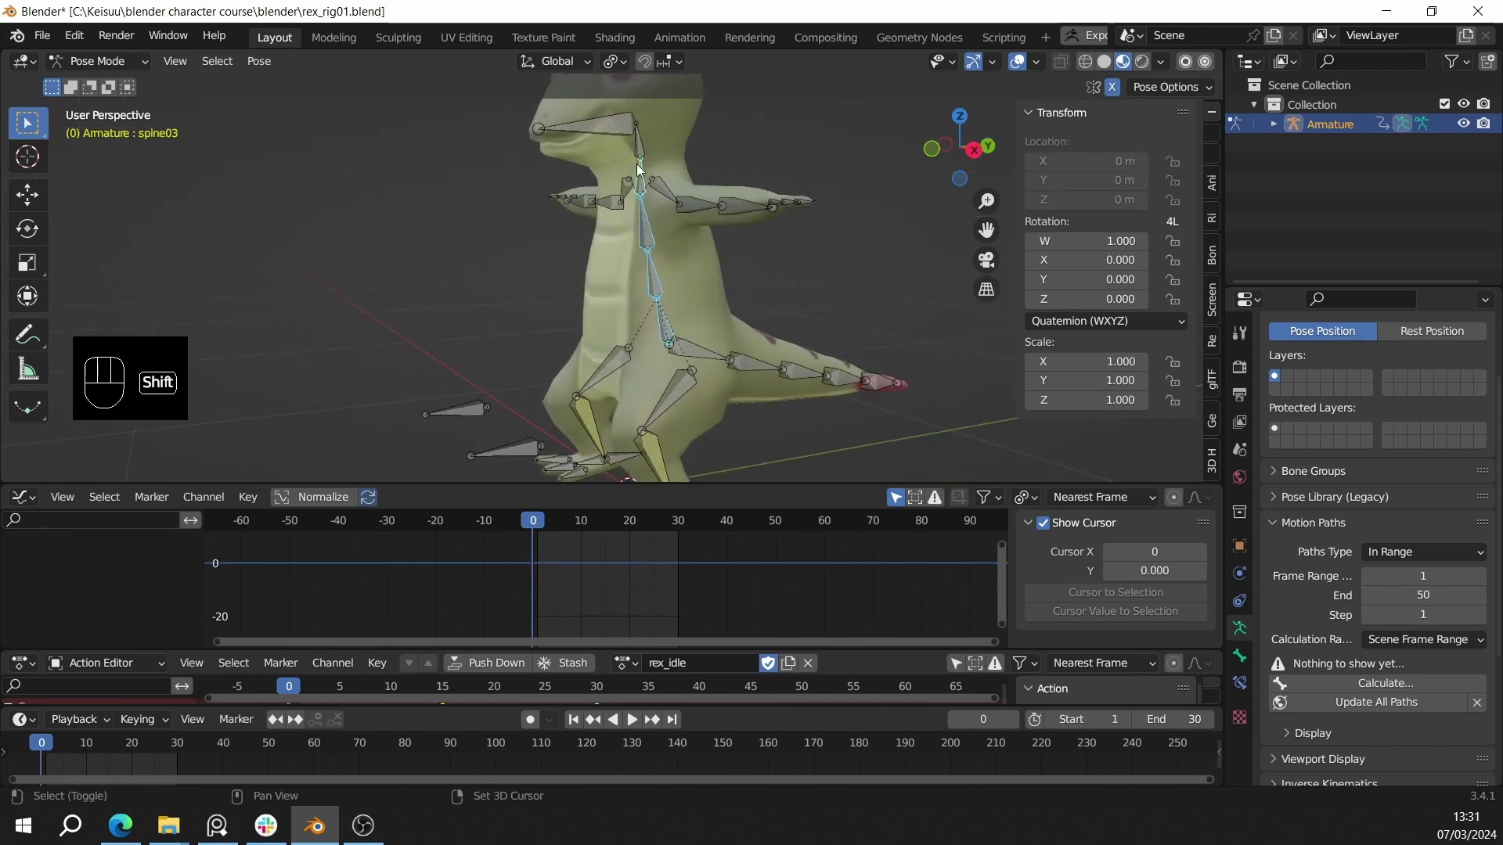
left_click(640, 147, "shift")
left_click(601, 119, "shift")
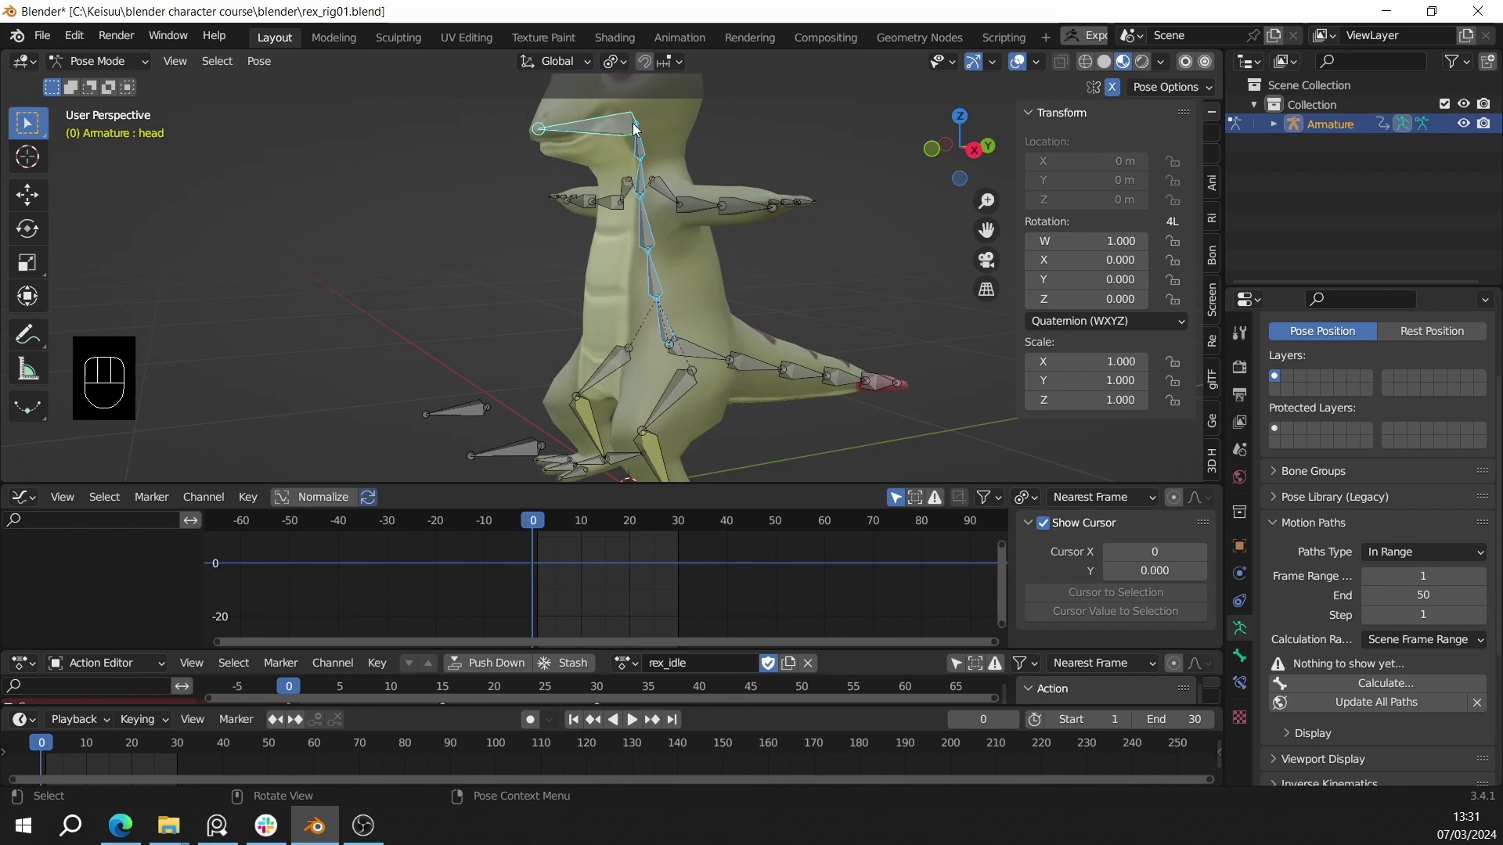
middle_click_drag(689, 225, 675, 243)
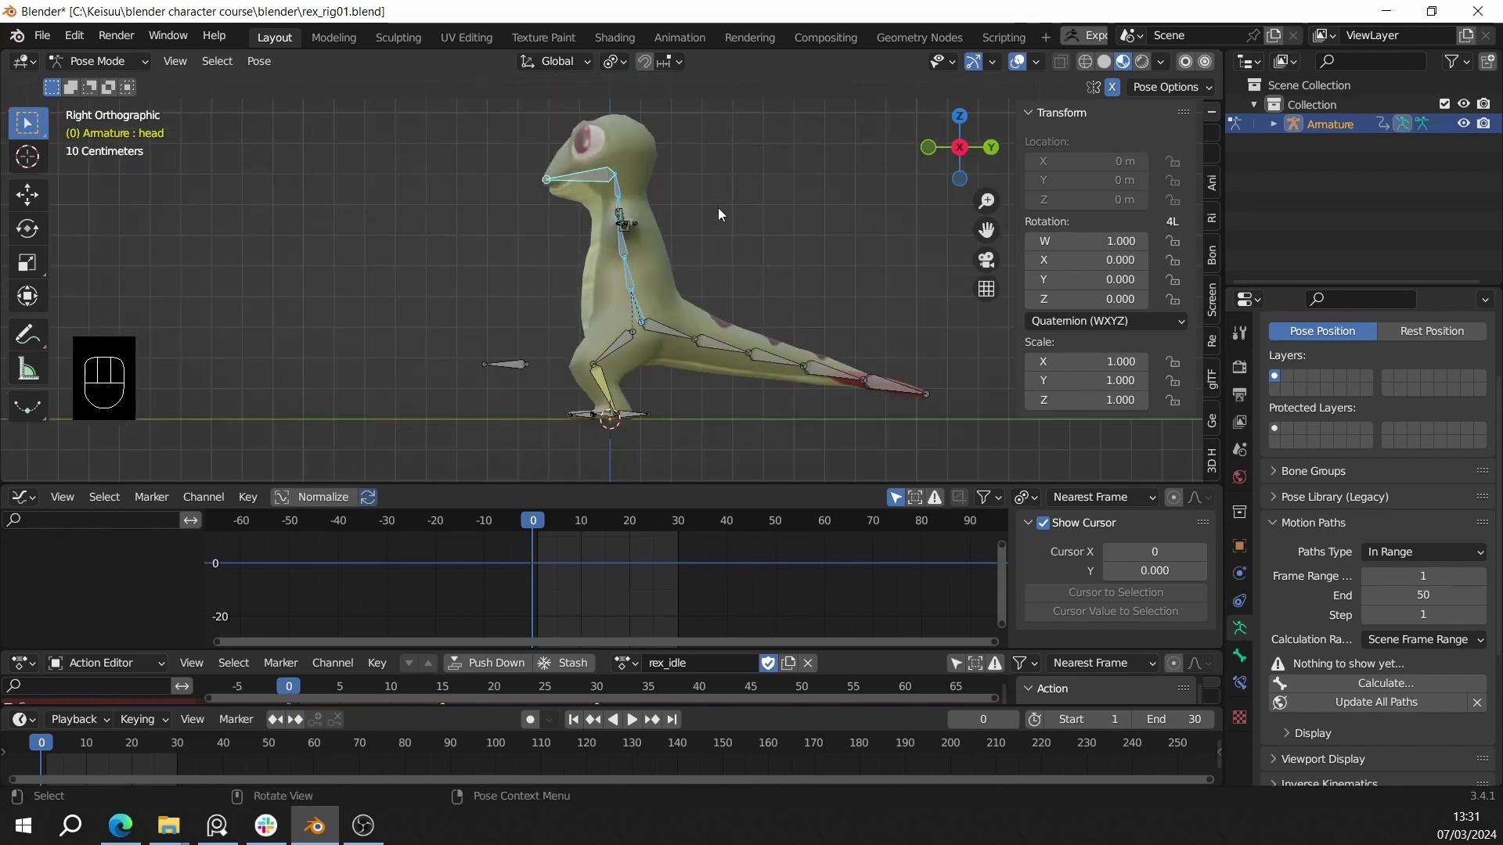
scroll(705, 225, "up", 1)
key("r")
key("r")
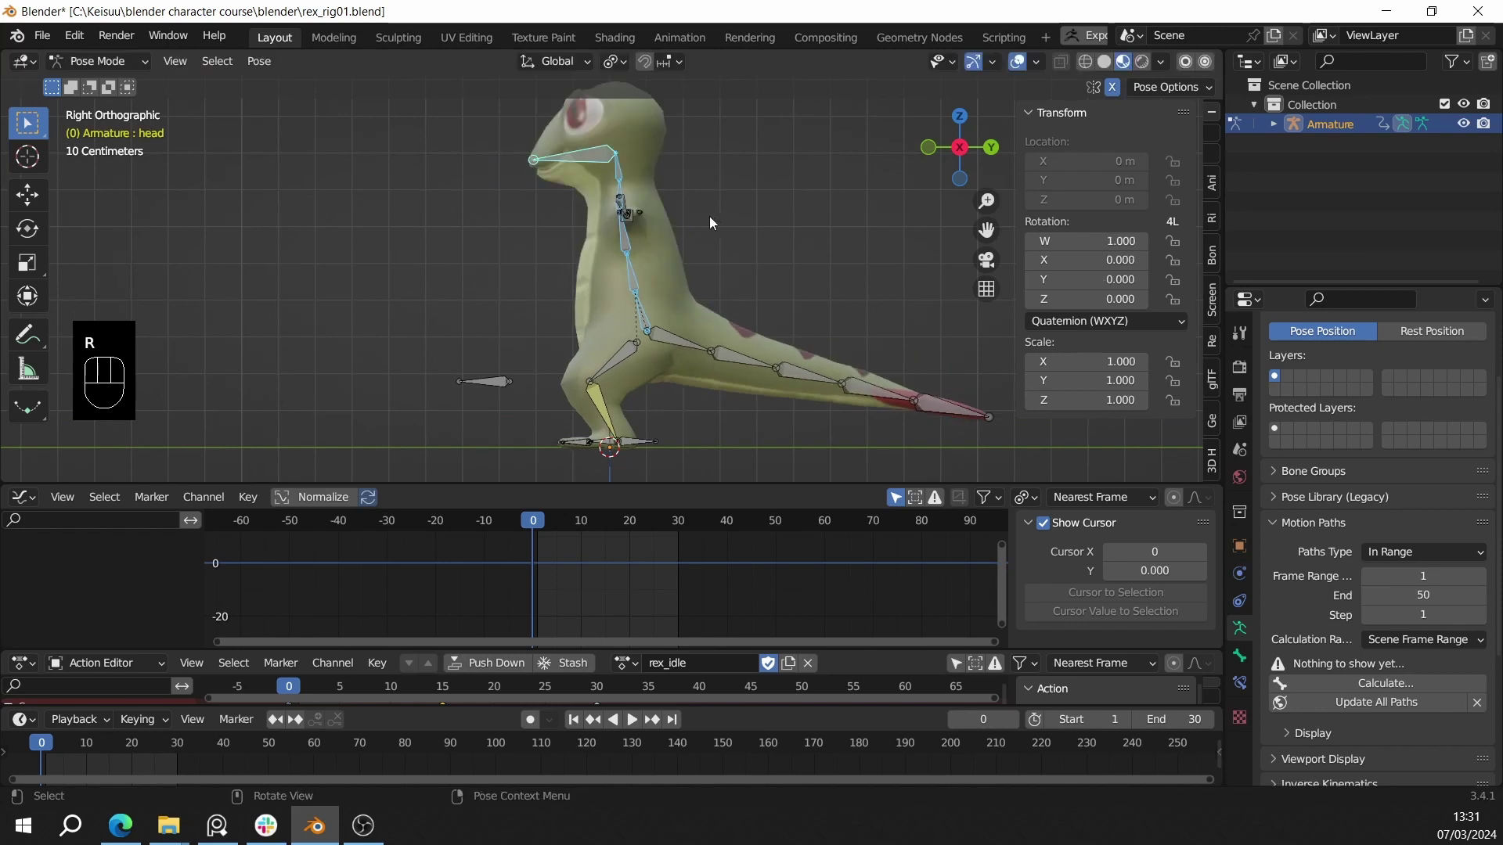
key("r")
right_click(657, 275)
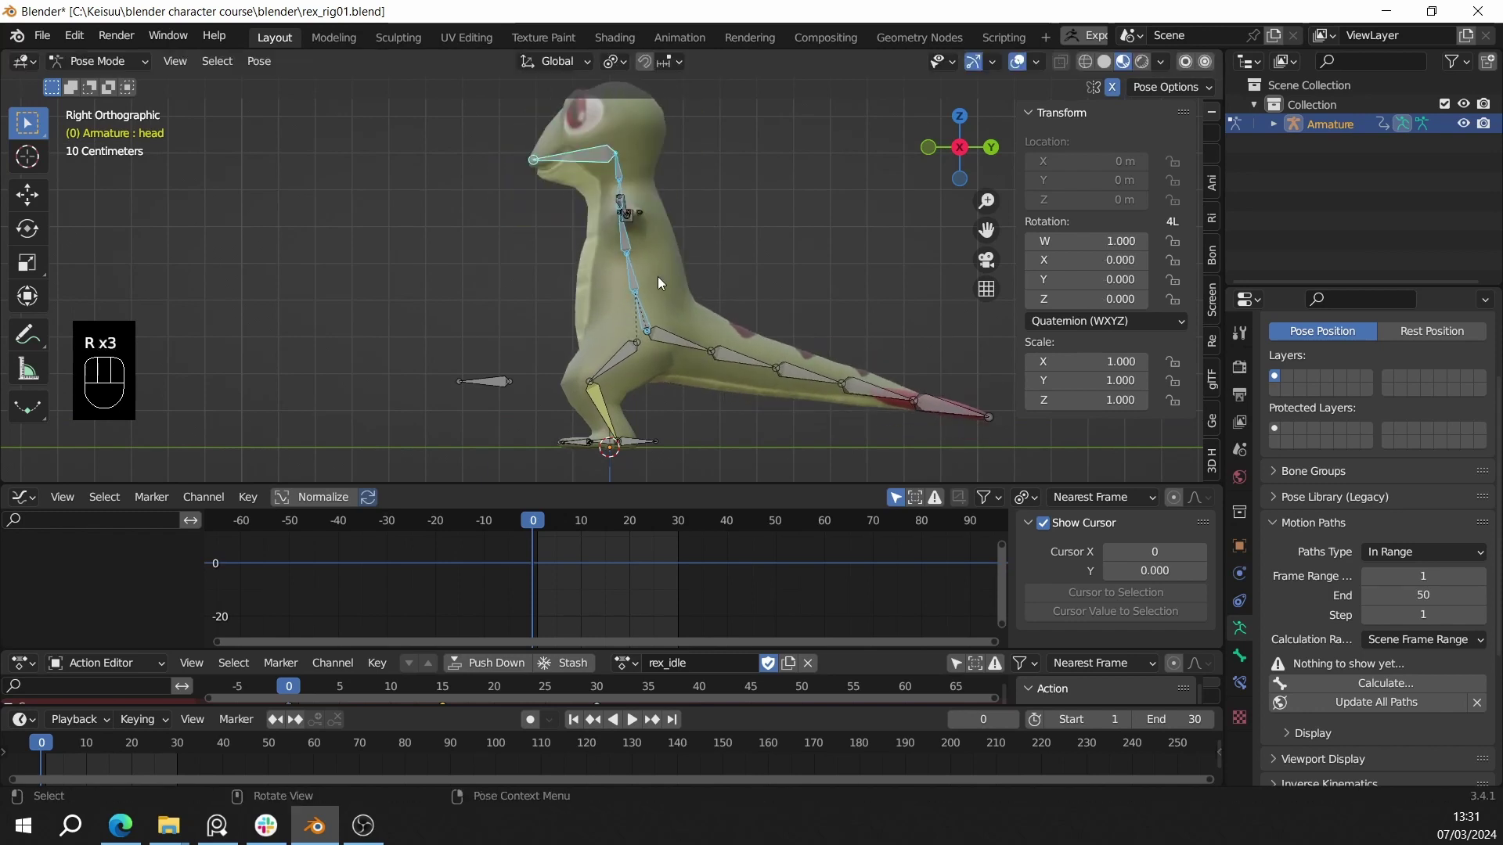
- Rotate the pelvis bone about -6.6° in the right side view so the body leans forward at frame 0
left_click(640, 307)
scroll(775, 255, "up", 2)
scroll(775, 256, "down", 3)
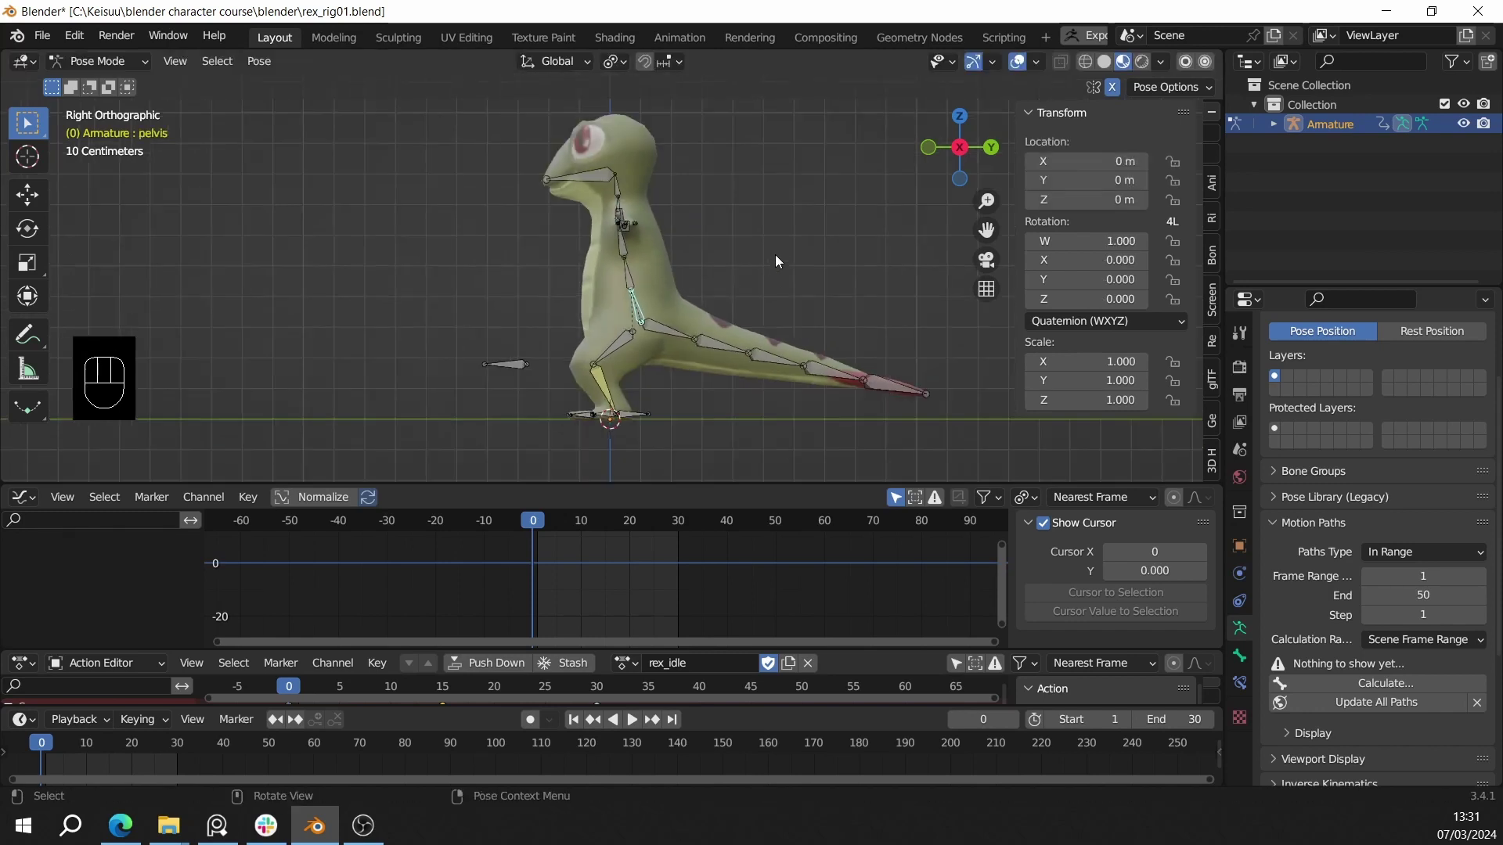
key("r")
right_click(759, 238)
key("r")
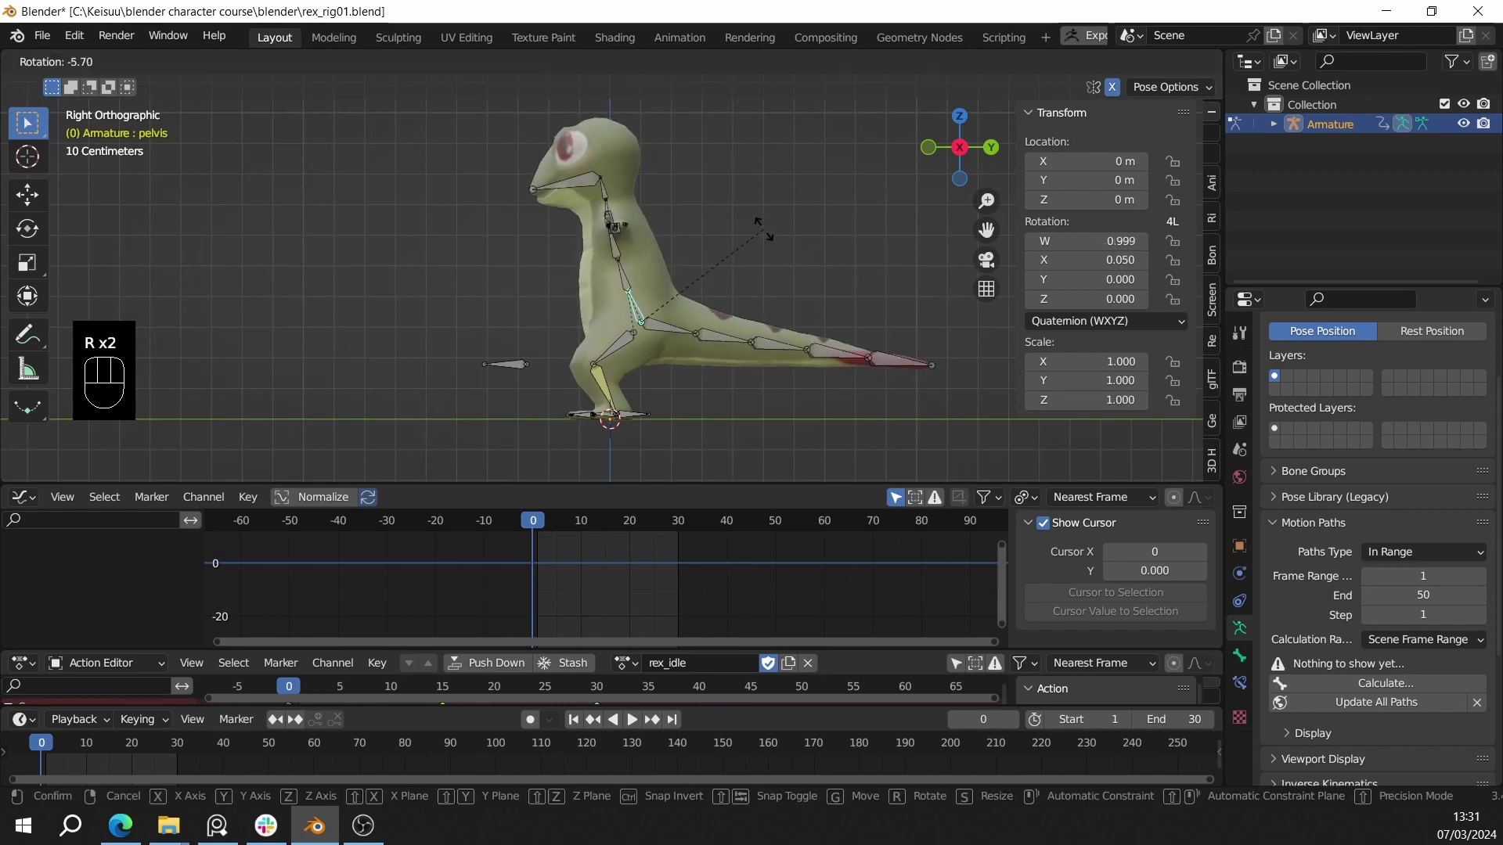
left_click(756, 231)
- Select the bones from pelvis to head and insert Location, Rotation & Scale keyframes at frame 0
scroll(659, 255, "up", 2)
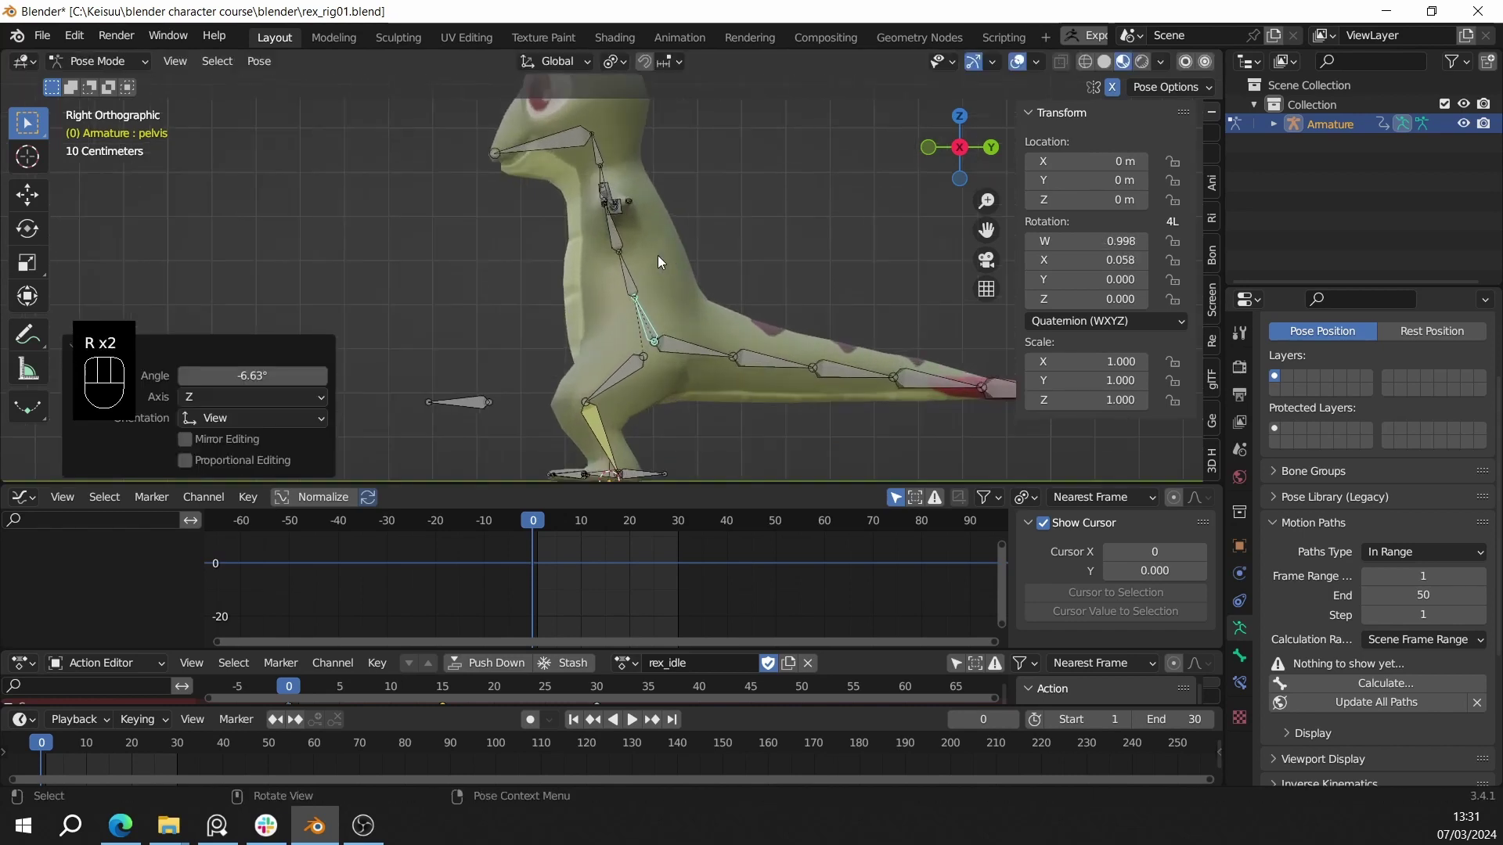
middle_click_drag(649, 262, 626, 229, "shift")
left_click(636, 287, "shift")
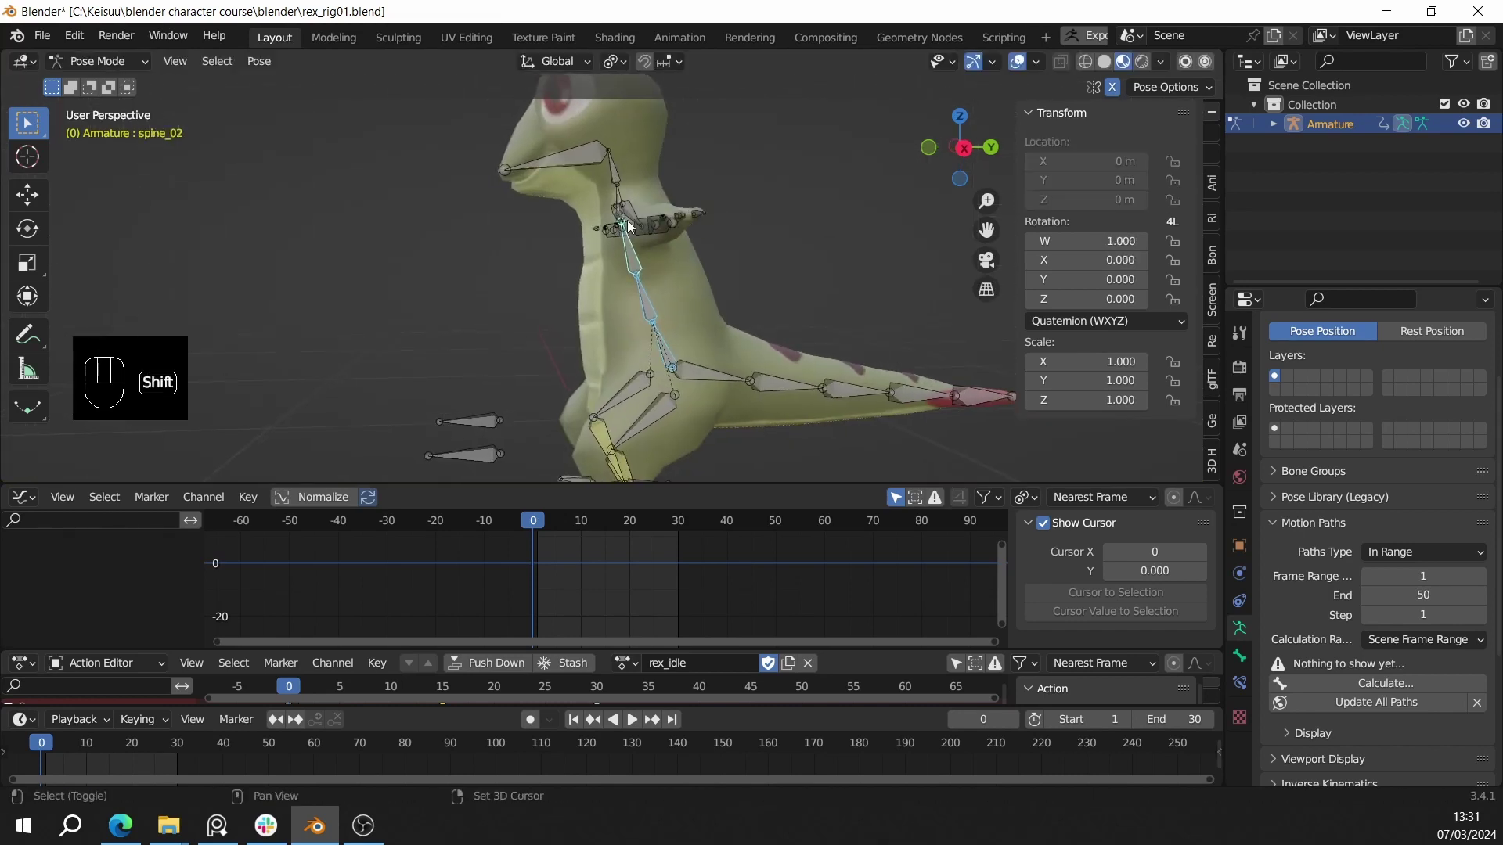
middle_click_drag(656, 179, 725, 207, "alt")
scroll(724, 207, "down", 2)
key("i")
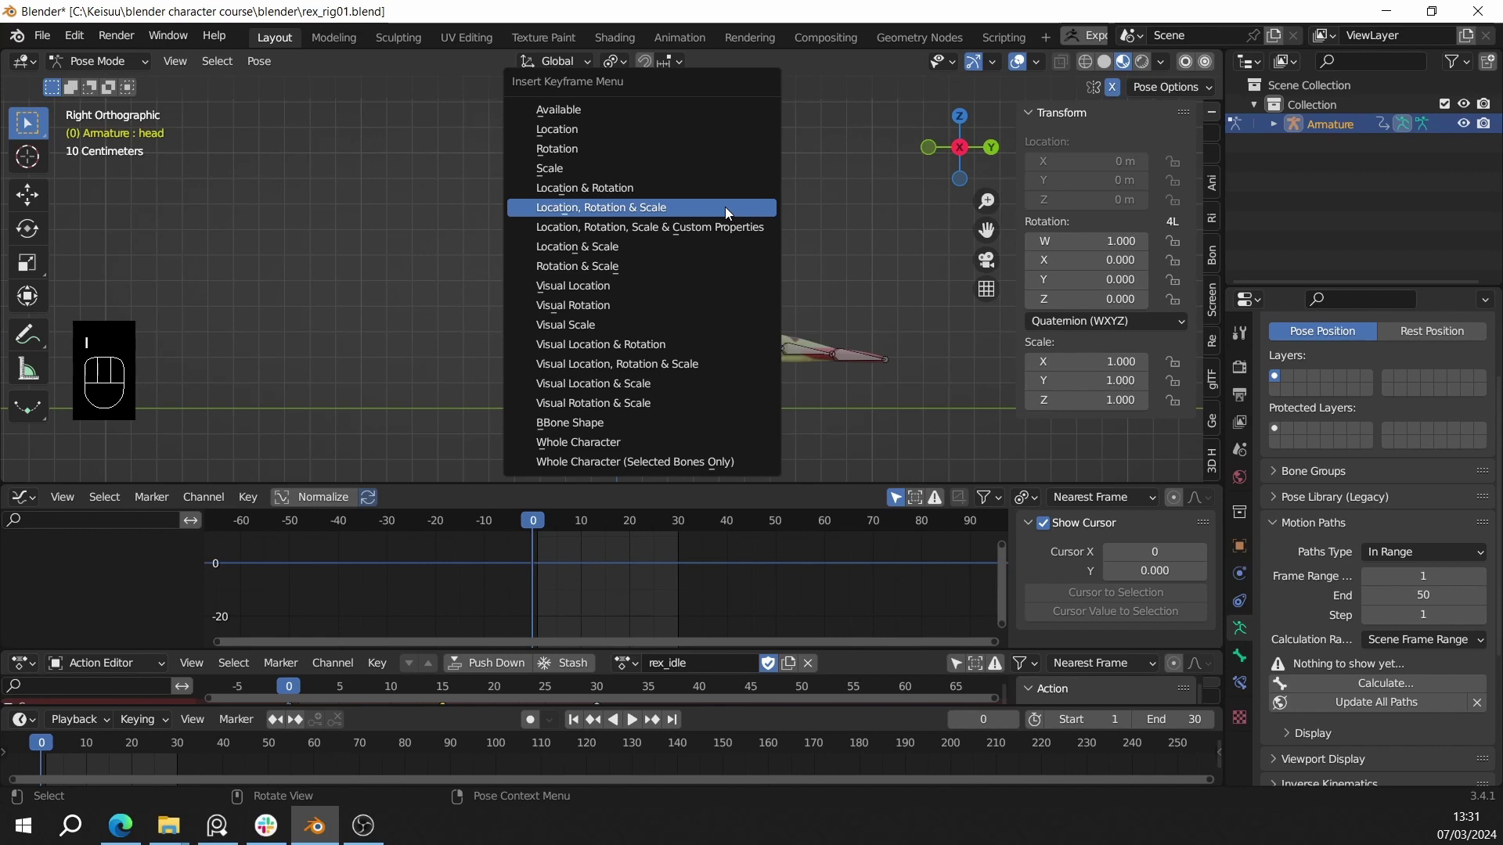
left_click(724, 207)
- Duplicate the pelvis, spine, neck and head keyframes from frame 0 to frame 30
left_click_drag(579, 589, 511, 532)
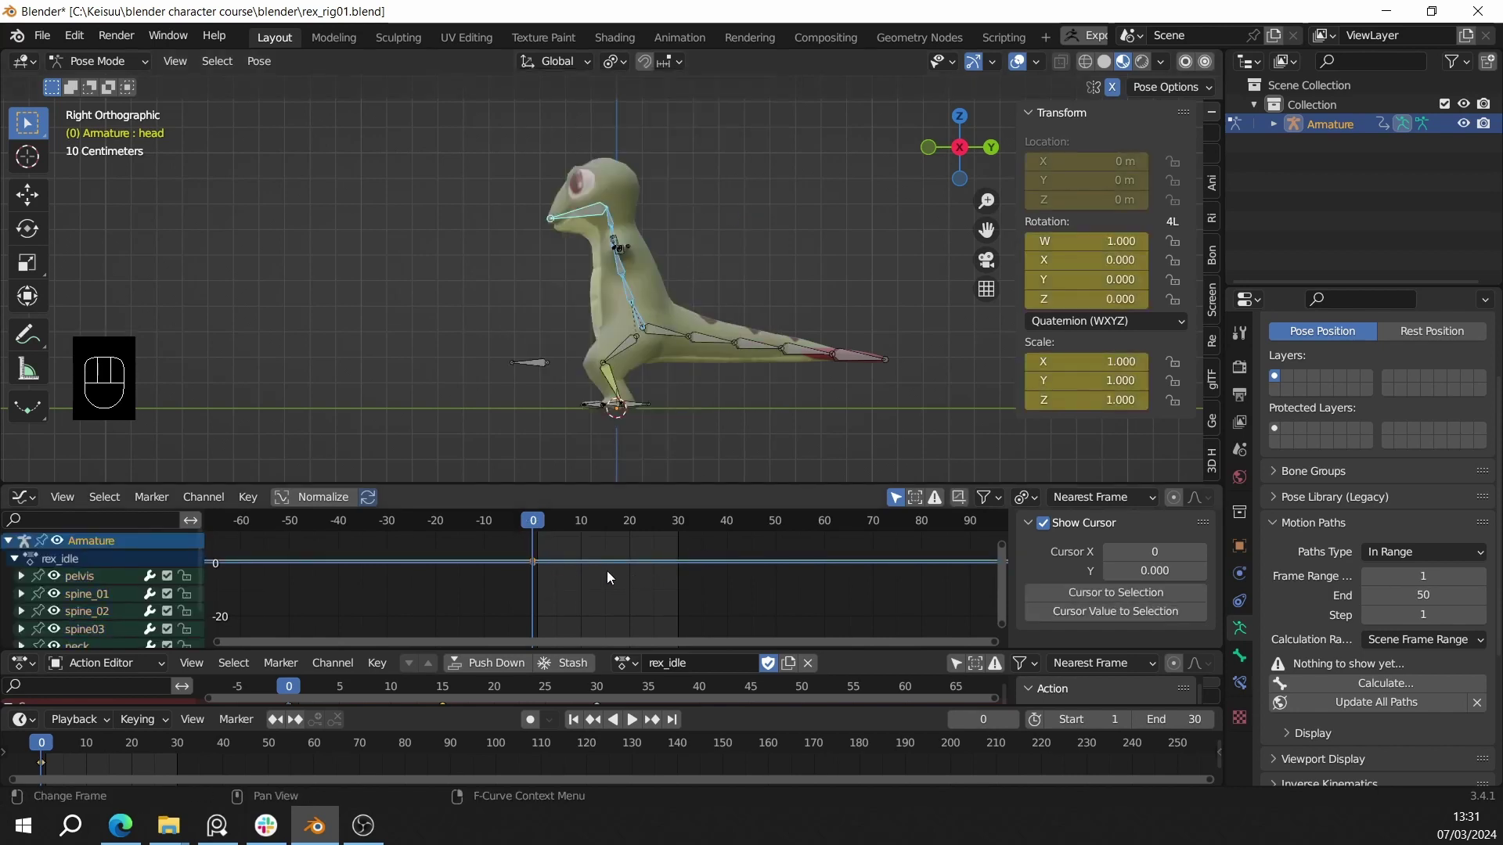
key("shift+d")
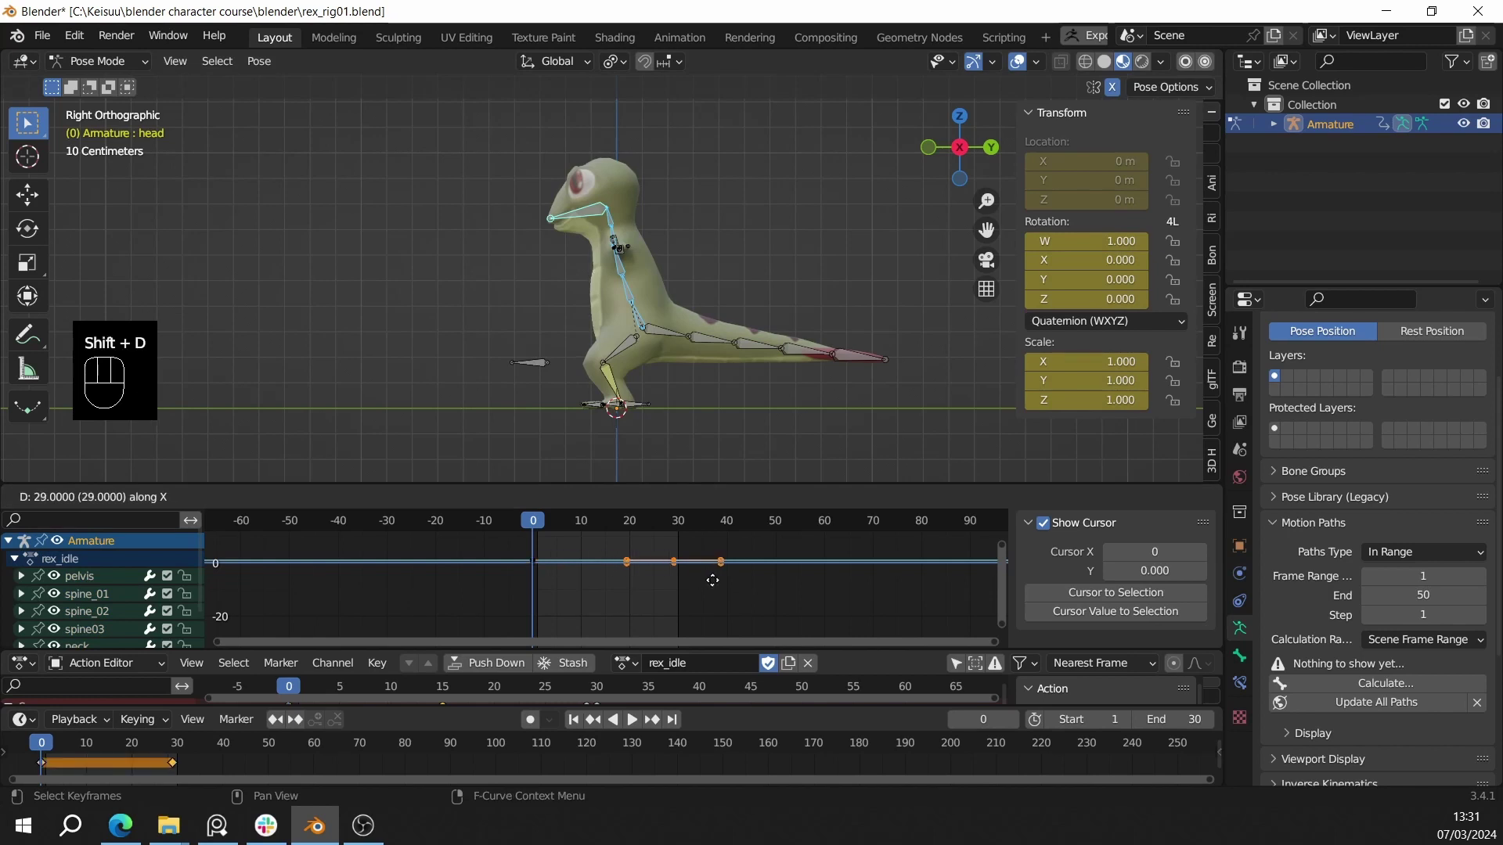
left_click(718, 579)
- At frame 15, rotate the pelvis-to-head bones backward about 2.85° and insert Location, Rotation & Scale keyframes for them
left_click_drag(583, 516, 603, 522)
scroll(713, 262, "up", 2)
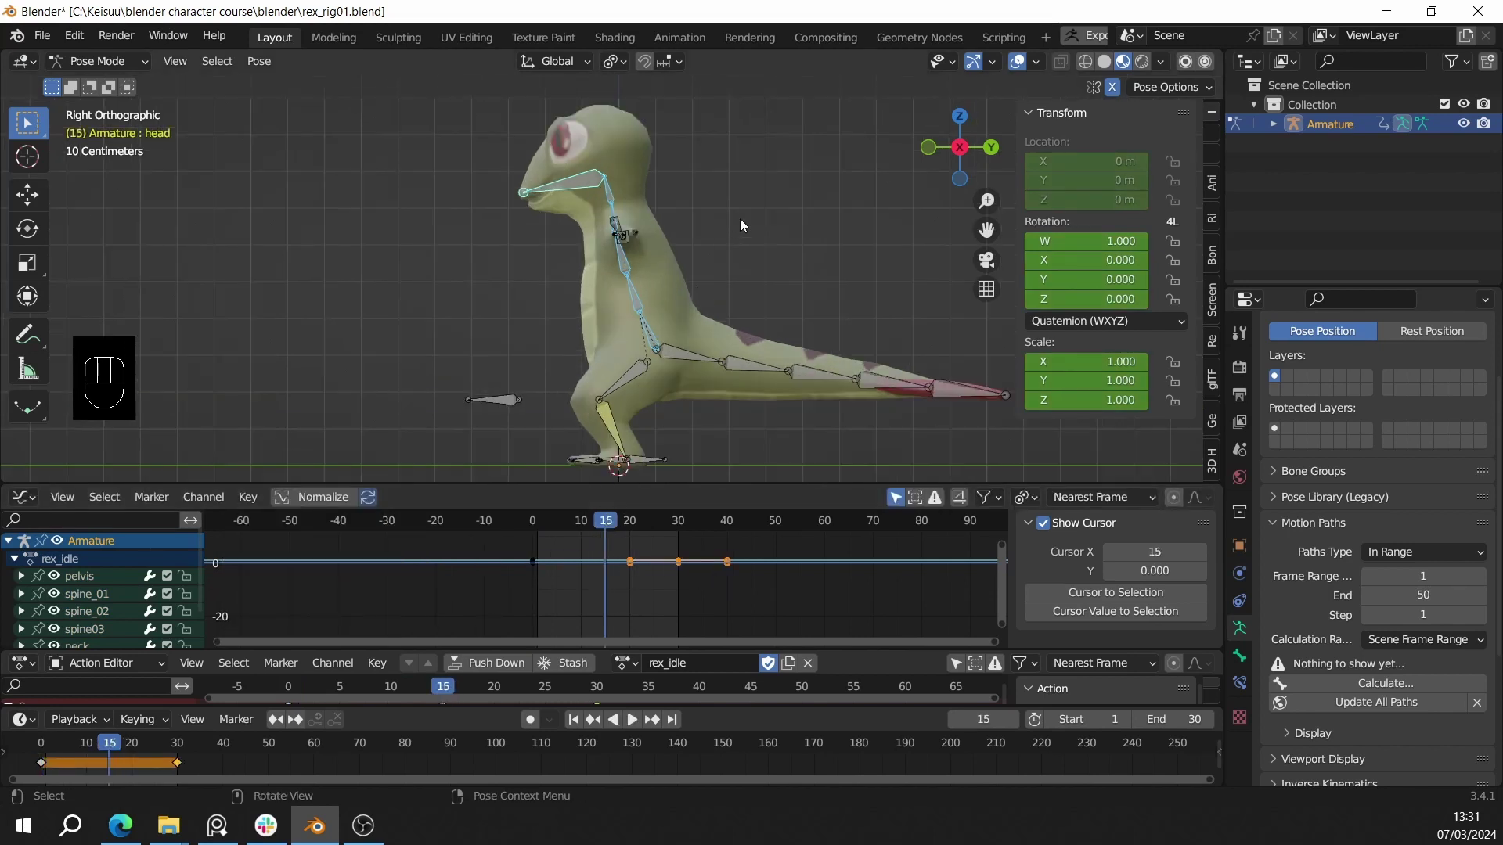
key("r")
key("r")
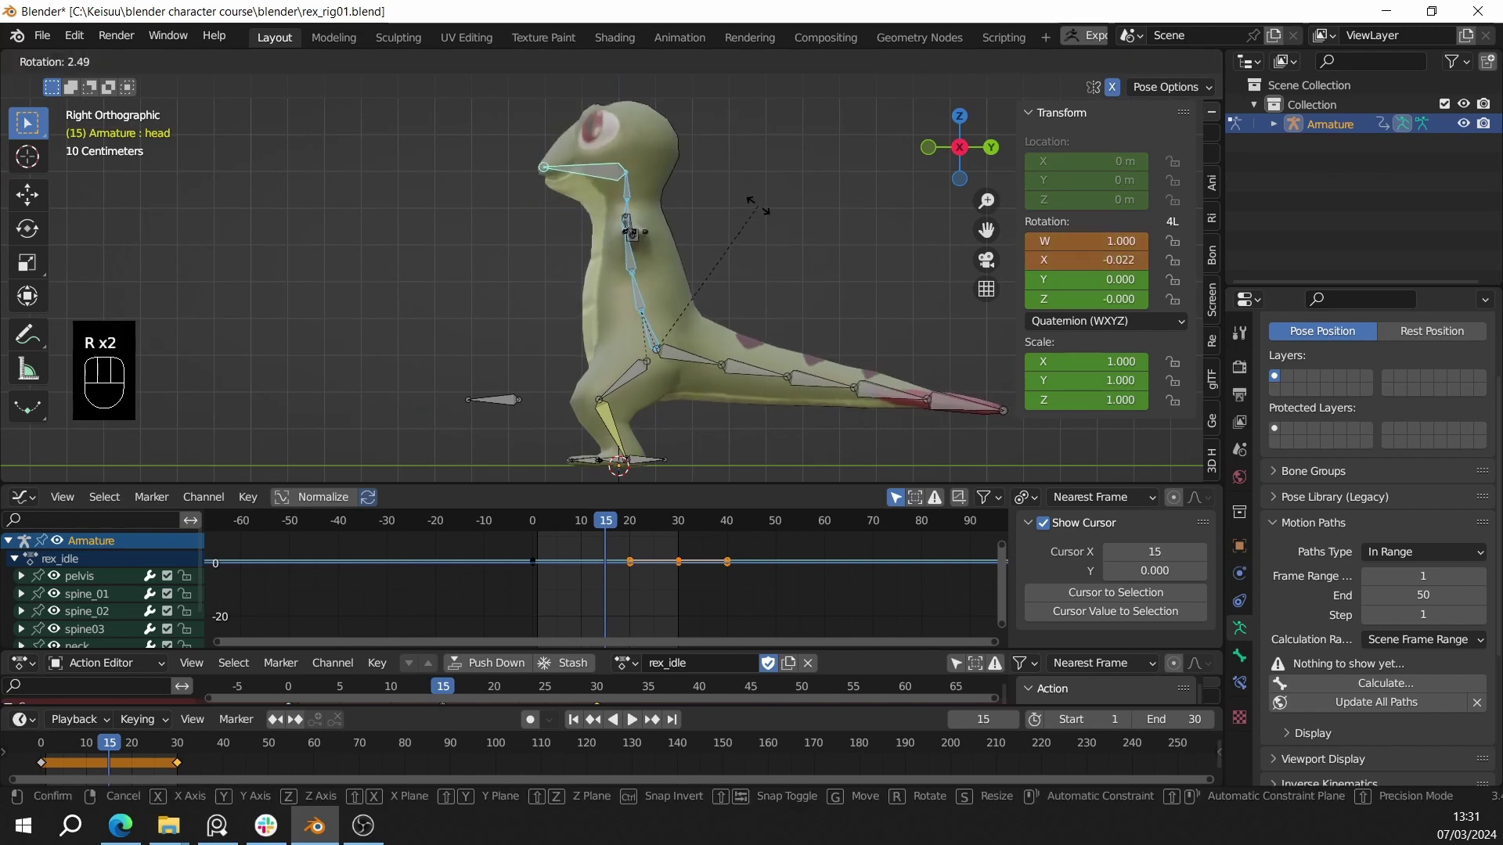
left_click(758, 207)
key("i")
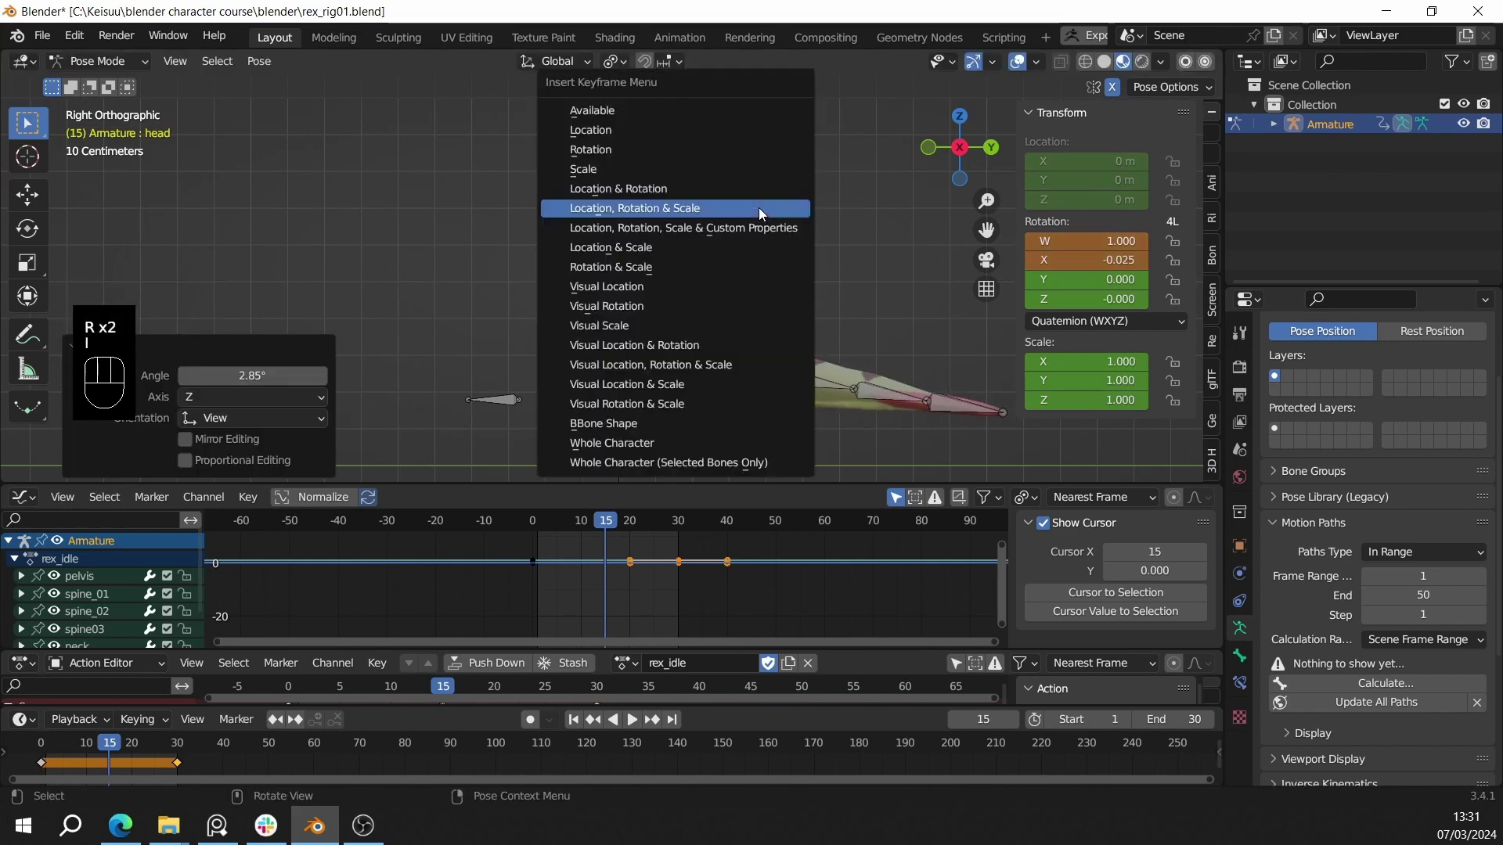
left_click(759, 207)
- Play the idle animation and check the torso and head movement while orbiting the model
key("shift+space")
middle_click_drag(759, 209, 933, 249)
key("shift+space")
- In front view, rotate the left upper arm bone down by about 71° so the mirrored arms hang beside the body
left_click(711, 233)
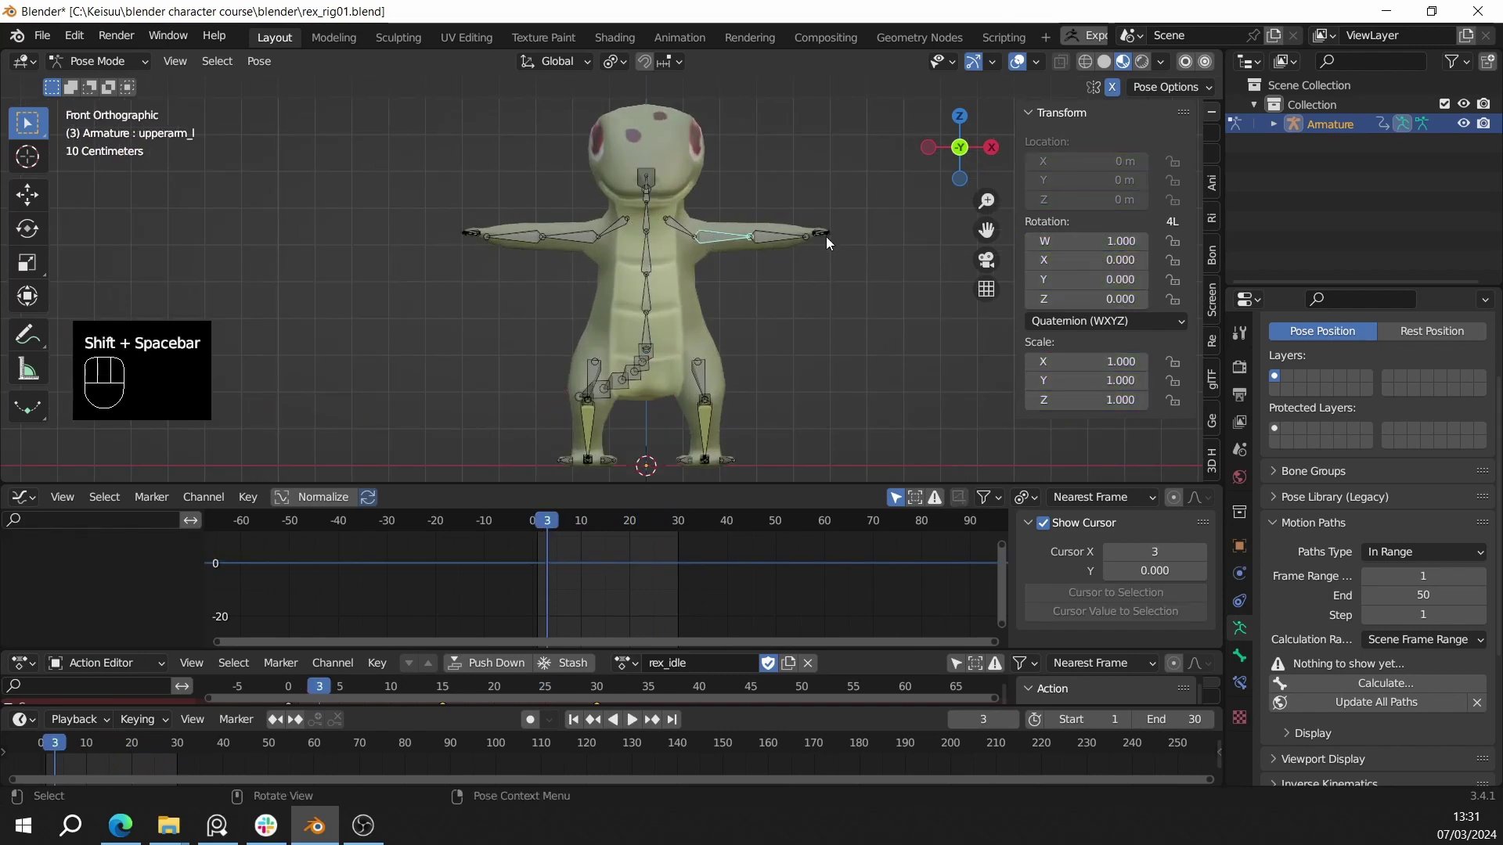
key("r")
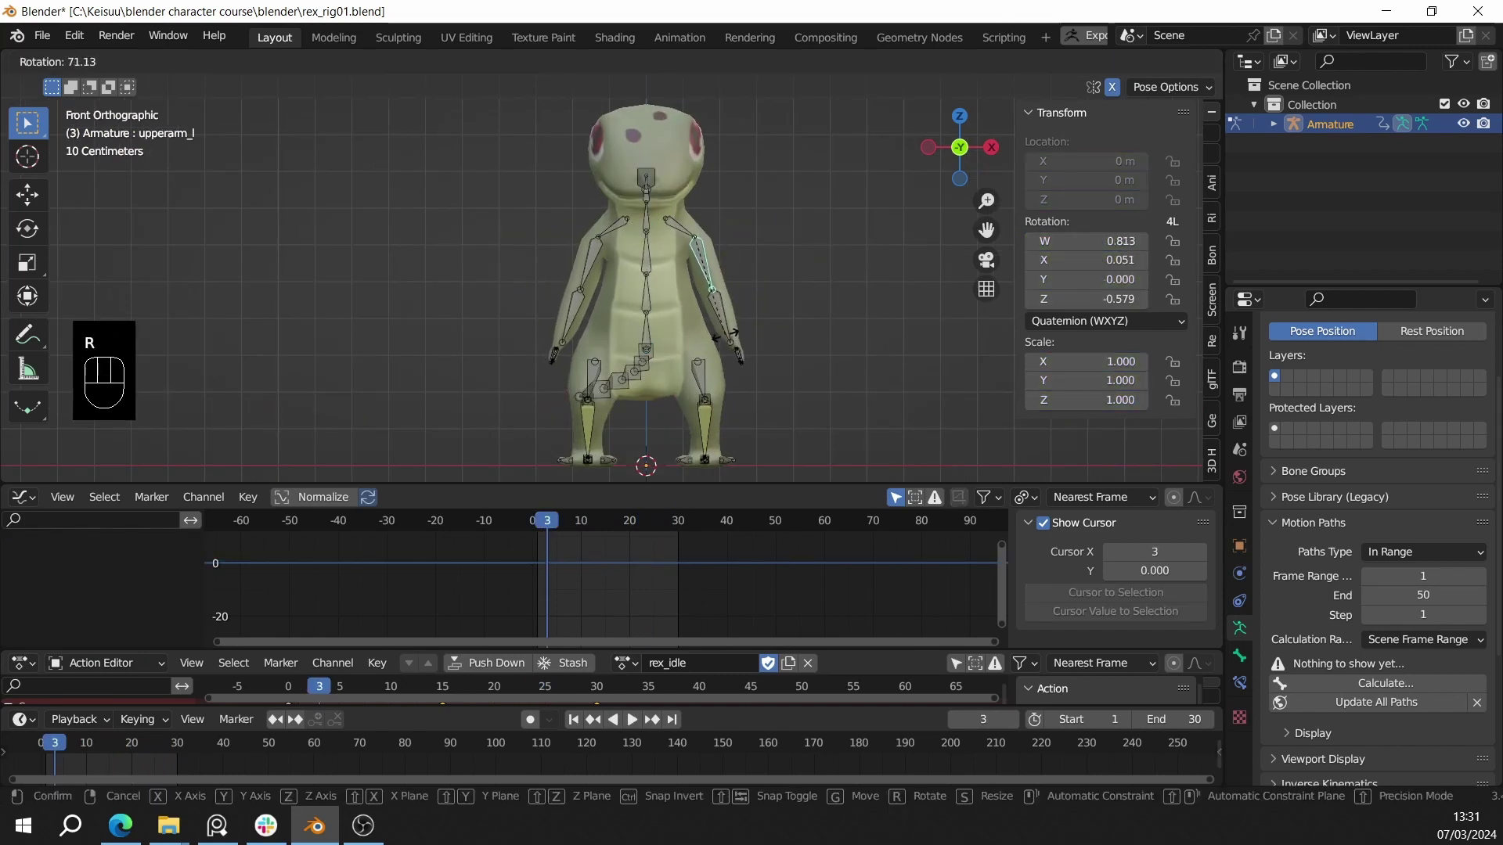
left_click(711, 318)
- In the right side view, rotate the left upper arm bone about -18° to adjust how the arms hang
scroll(709, 317, "down", 2)
middle_click_drag(710, 310, 609, 274, "alt")
scroll(610, 274, "up", 1)
left_click(591, 271, "shift")
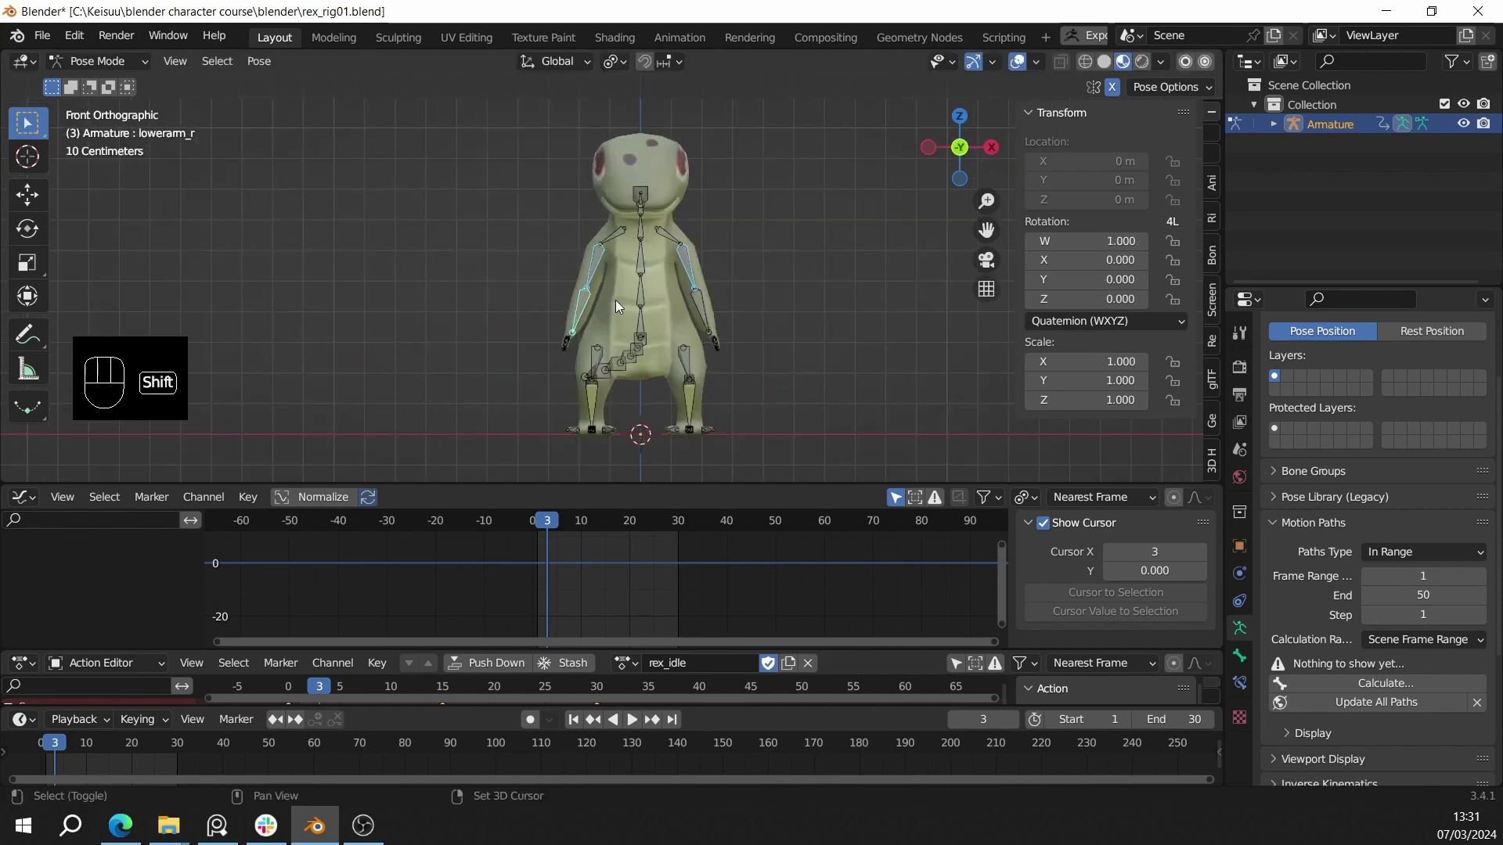
left_click(717, 301, "shift")
middle_click_drag(707, 306, 588, 301)
scroll(589, 305, "up", 2)
left_click(633, 244)
key("r")
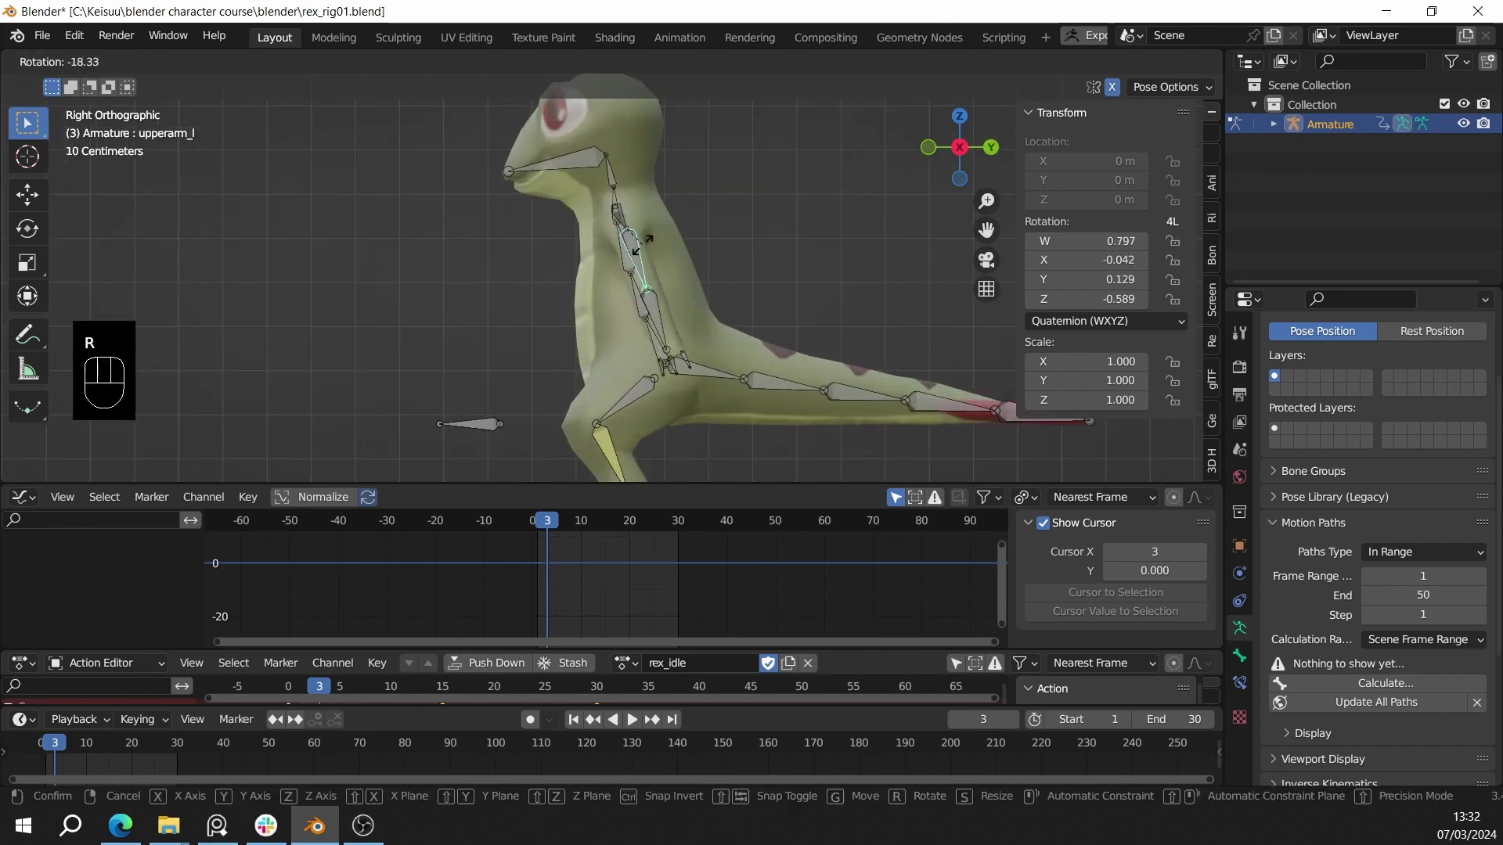
left_click(641, 251)
- Select both upper and lower arm bones and insert Location, Rotation & Scale keyframes at frame 0
mouse_move(640, 250)
middle_mouse_down()
mouse_move(857, 253)
mouse_move(633, 277)
middle_mouse_up()
left_click(568, 318, "shift")
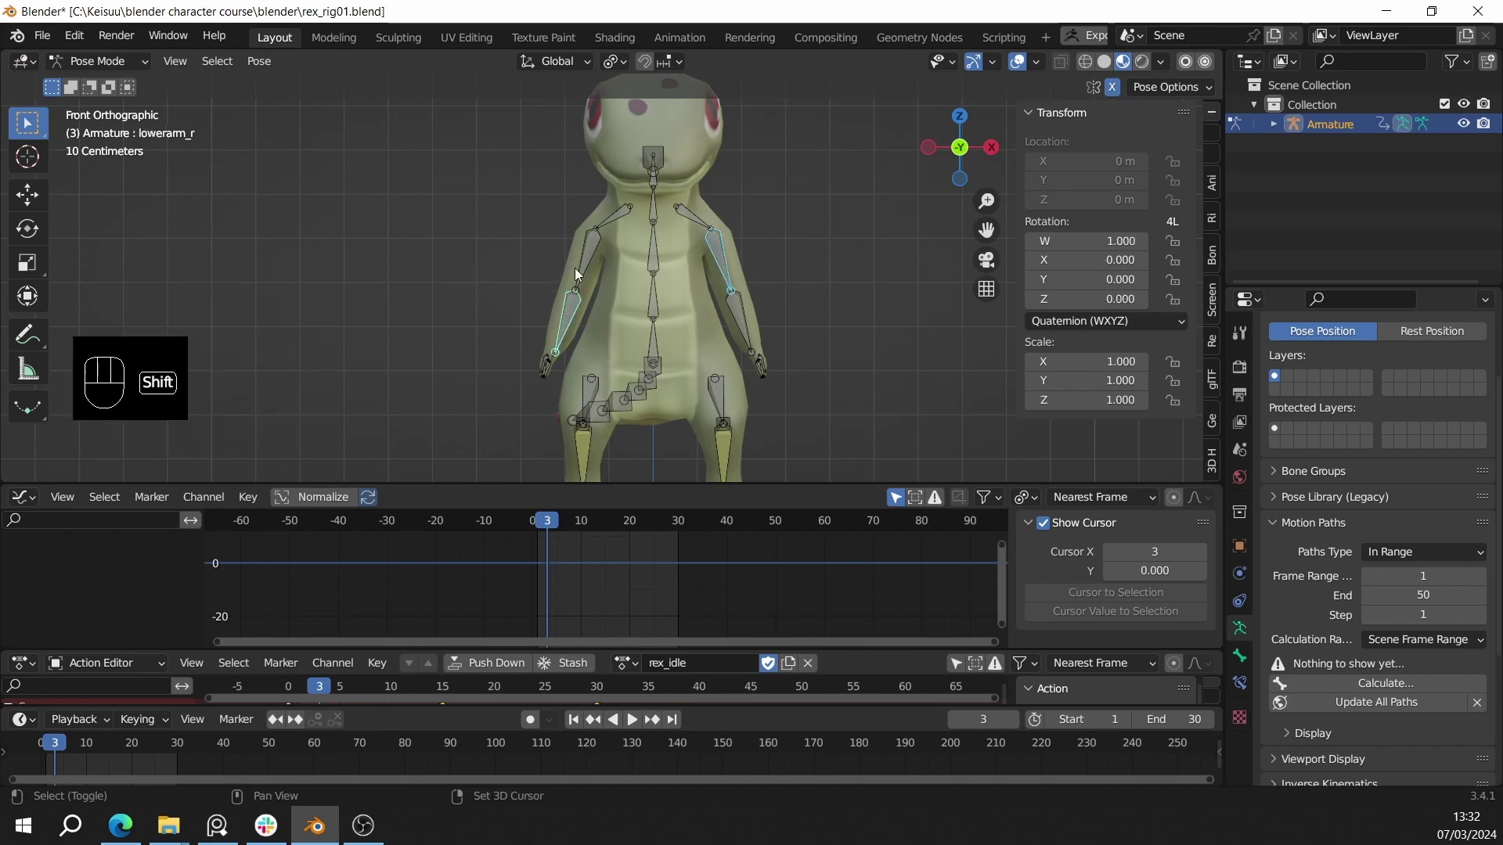
left_click(737, 321, "shift")
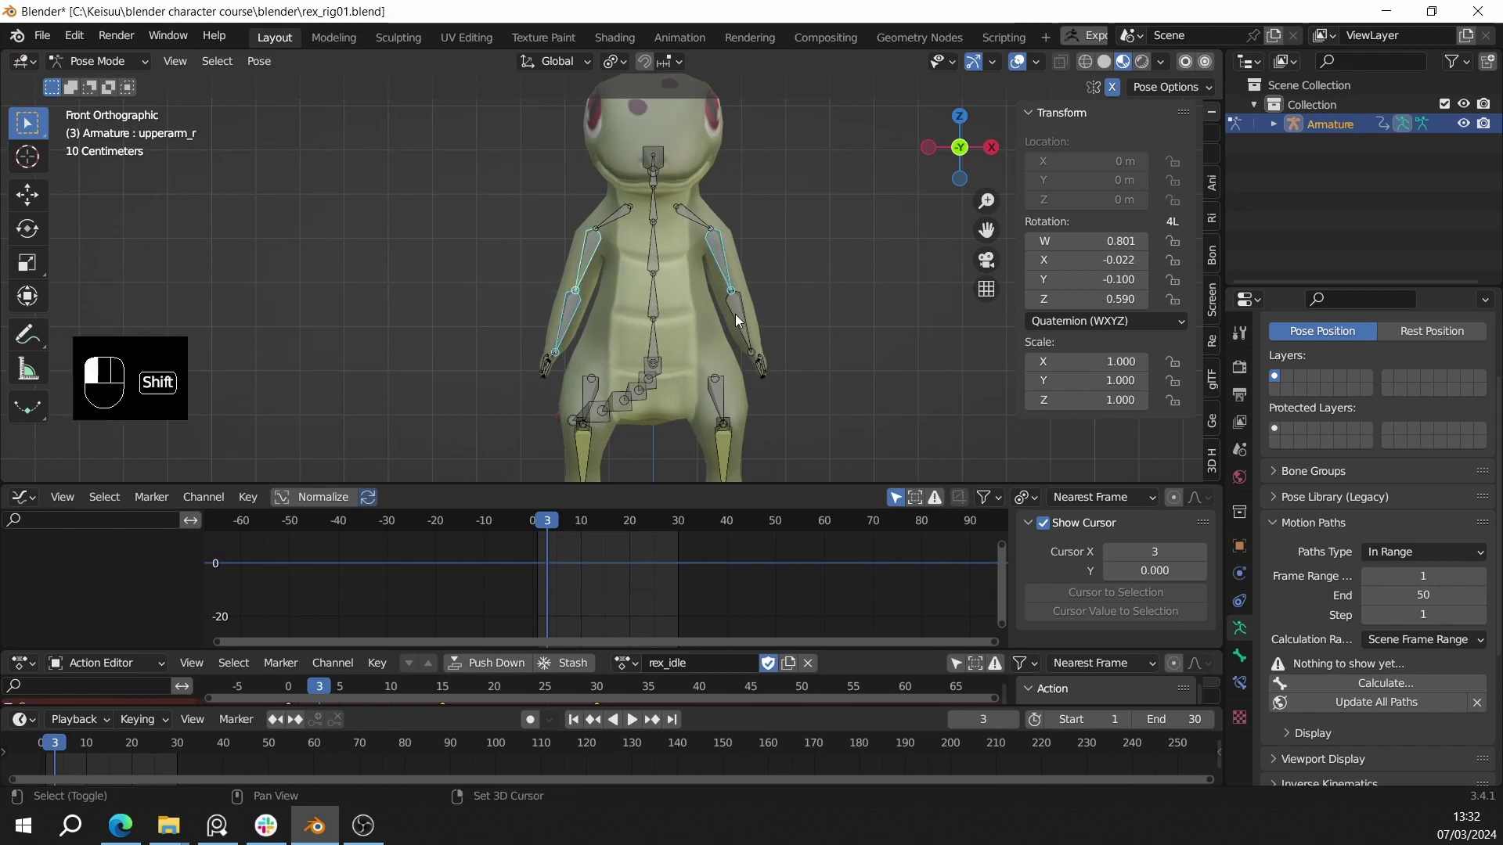
key("i")
left_click(774, 280)
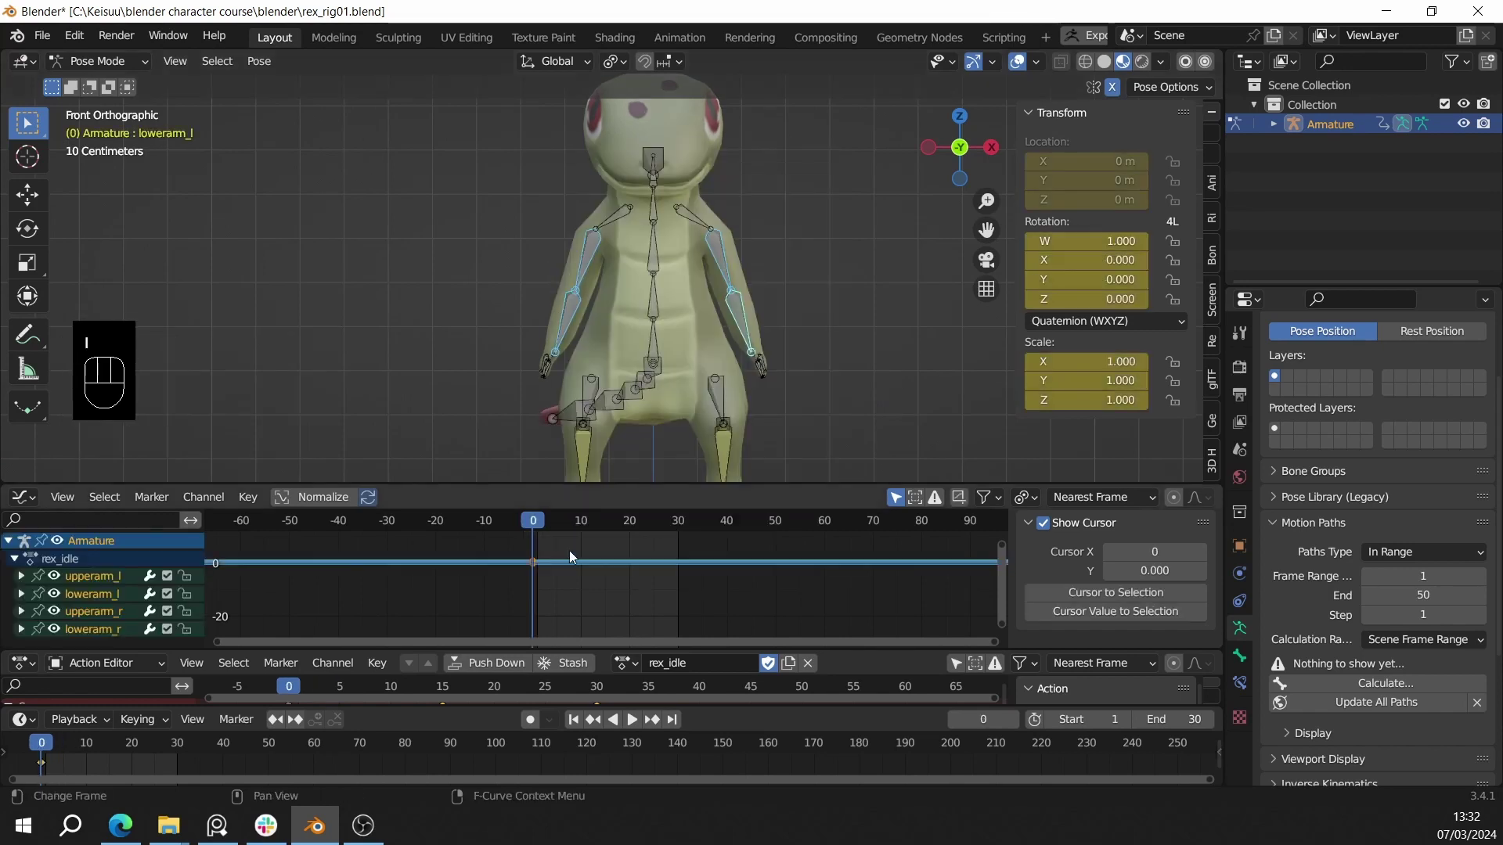
- Duplicate the arm bones' frame 0 keyframes to frame 30
left_click_drag(521, 547, 579, 585)
key("shift+d")
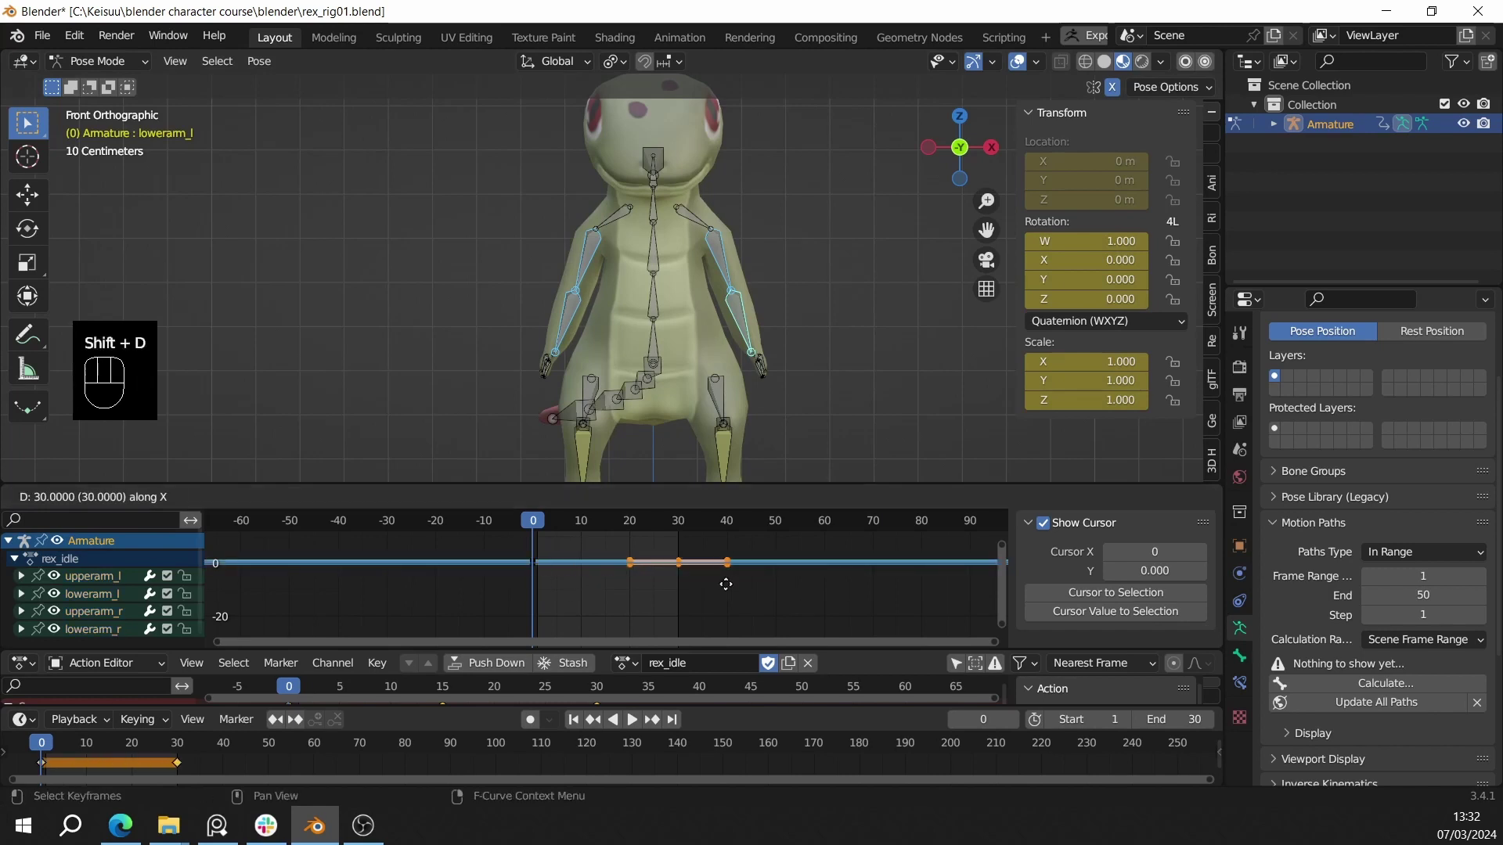
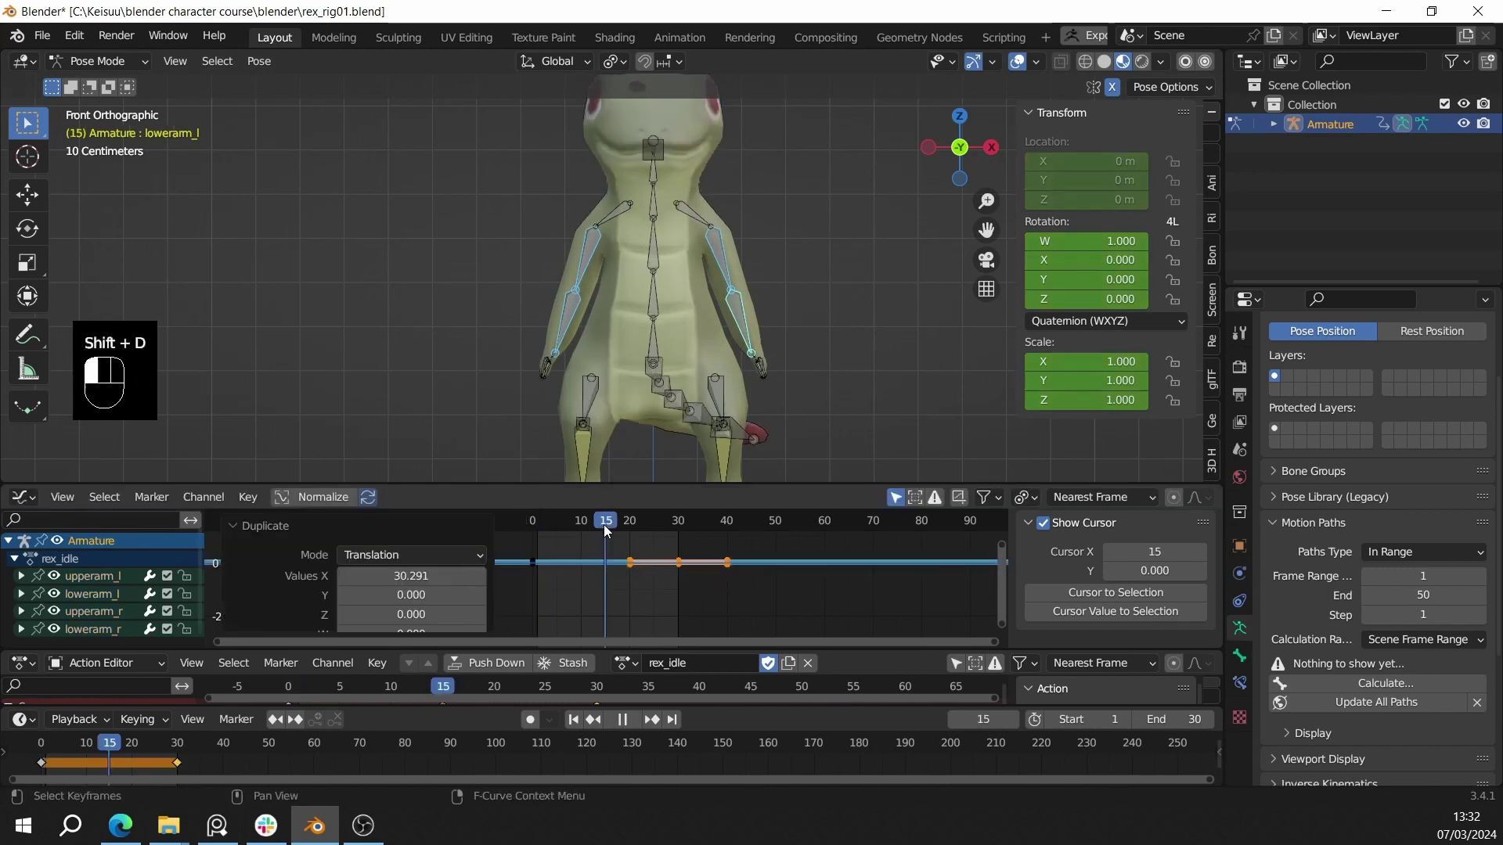
- In the right side view, rotate the selected arm bones about 8.7° at frame 15 and insert Location, Rotation & Scale keyframes
left_click_drag(719, 415, 576, 305, "alt")
scroll(710, 310, "up", 1)
scroll(709, 306, "down", 2)
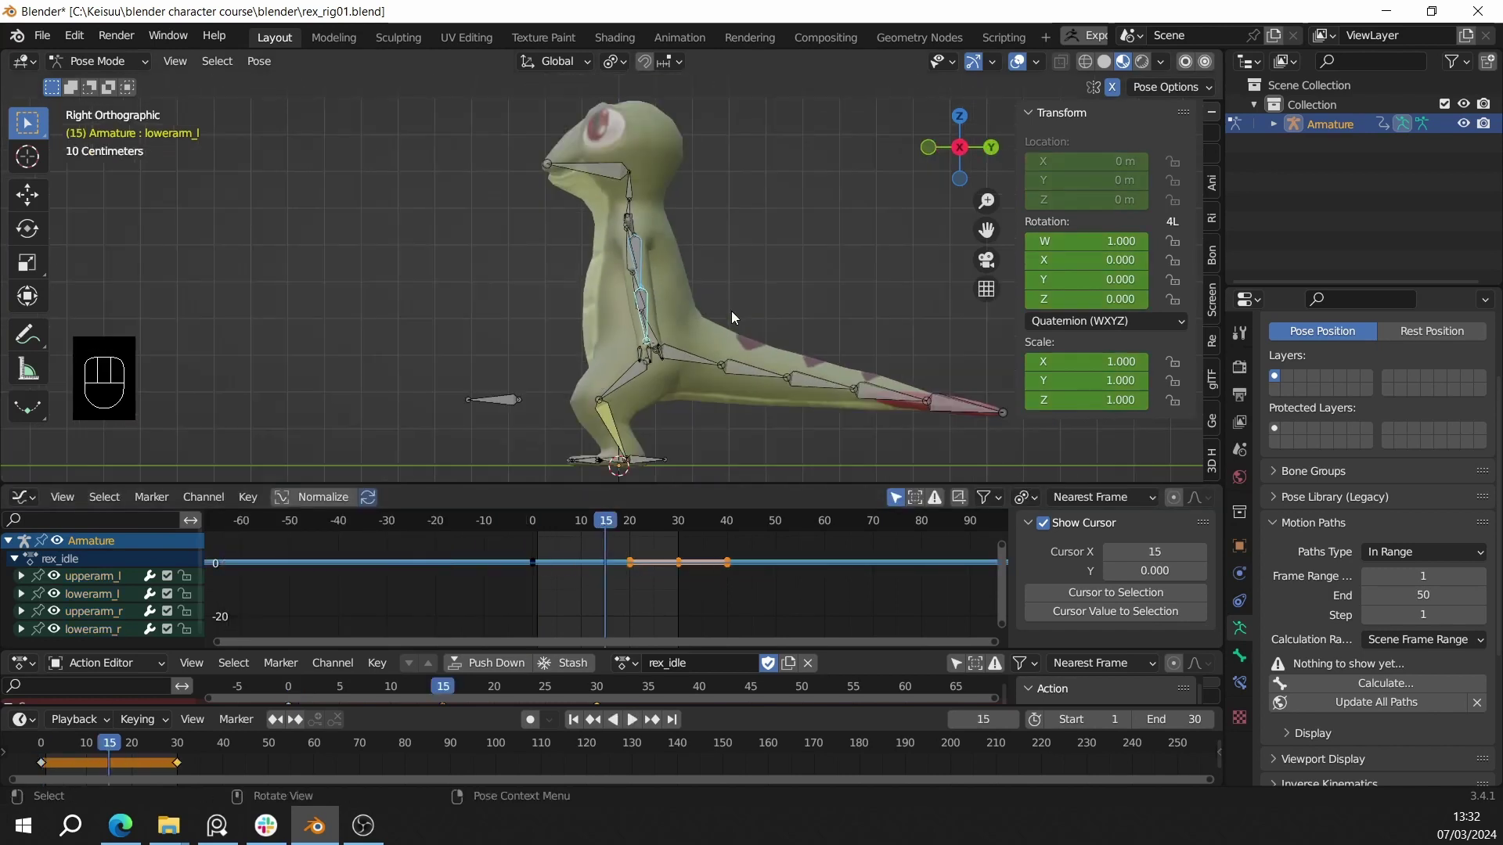
key("r")
right_click(715, 317)
key("r")
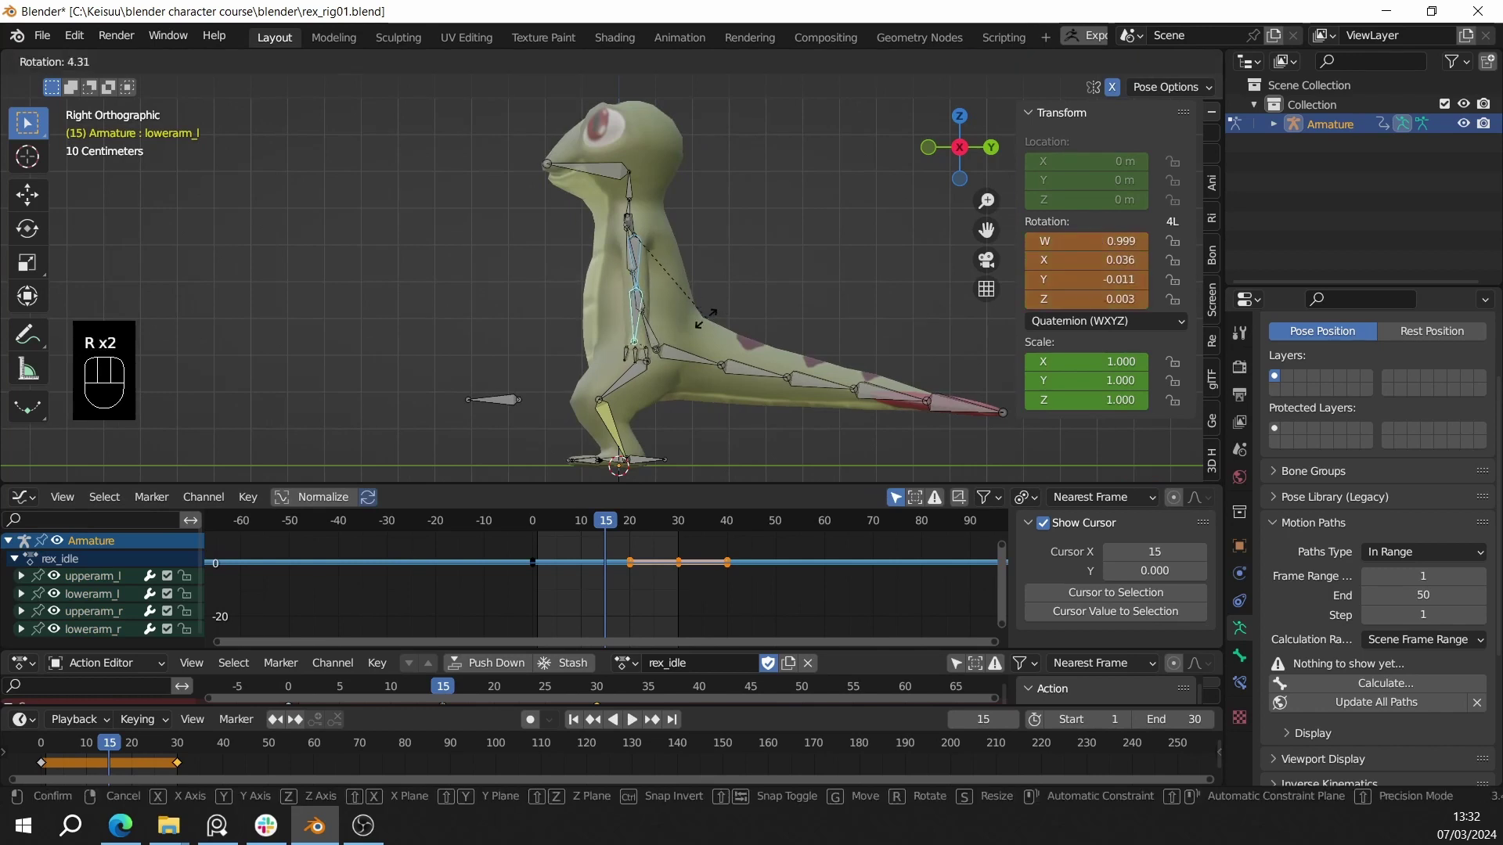
left_click(696, 319)
key("i")
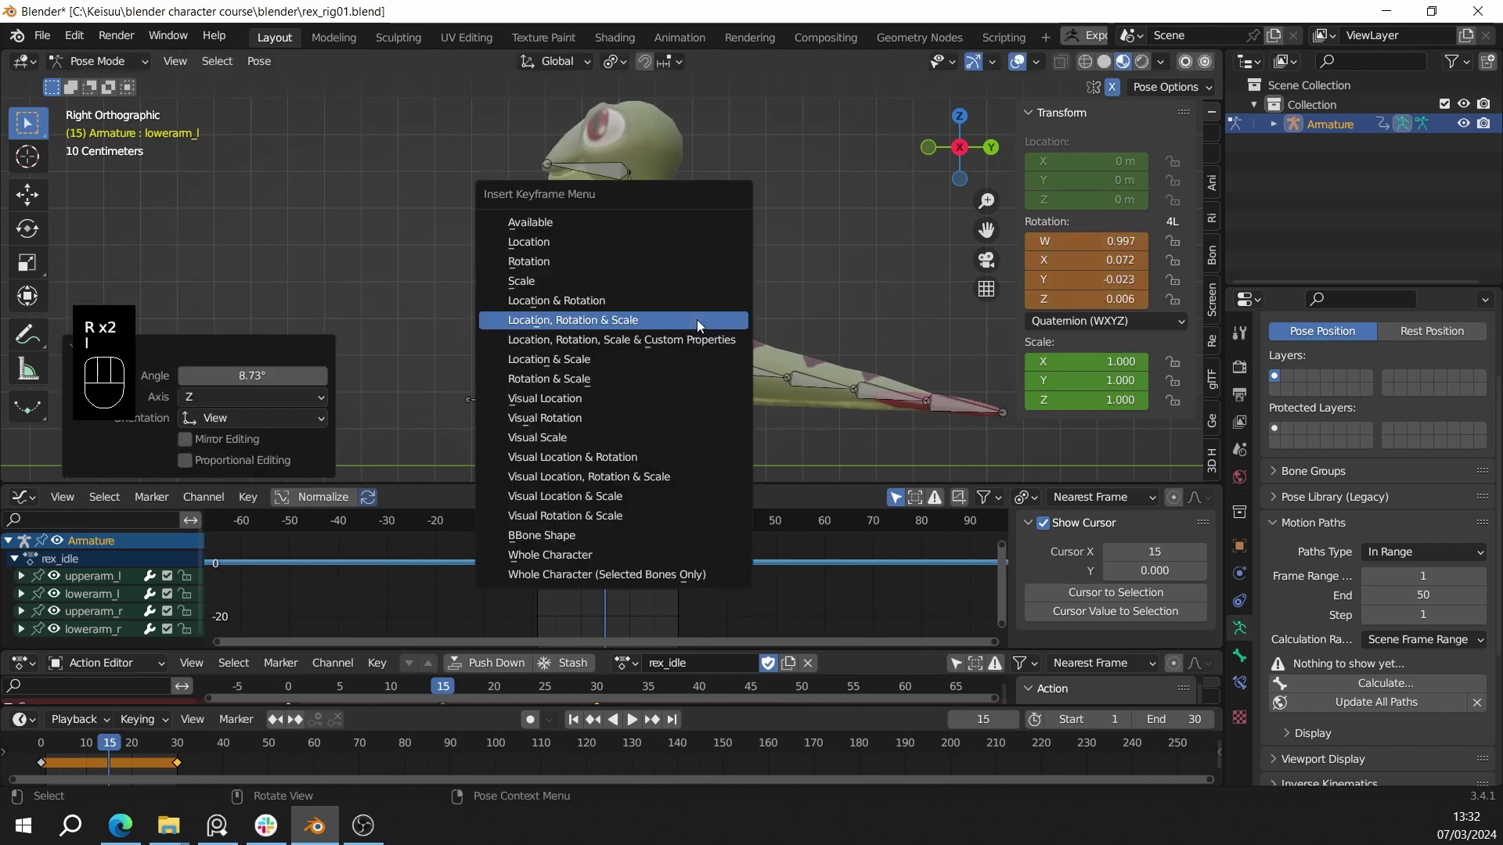
left_click(696, 319)
- Play back the animation and check the arm movement from the right and left sides
key("shift+space")
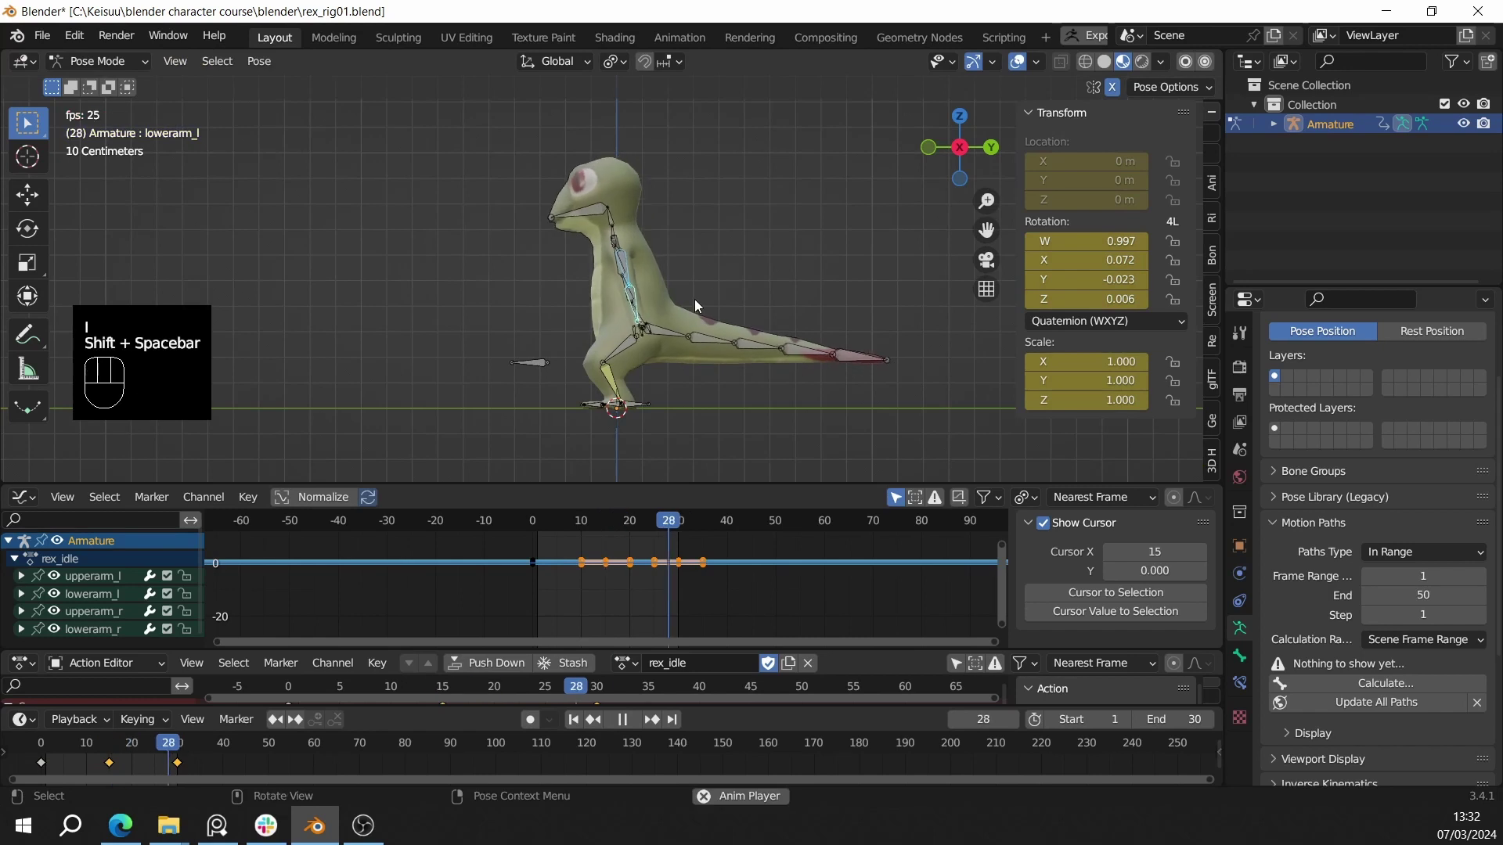
middle_click_drag(738, 295, 1119, 302)
scroll(740, 296, "up", 5)
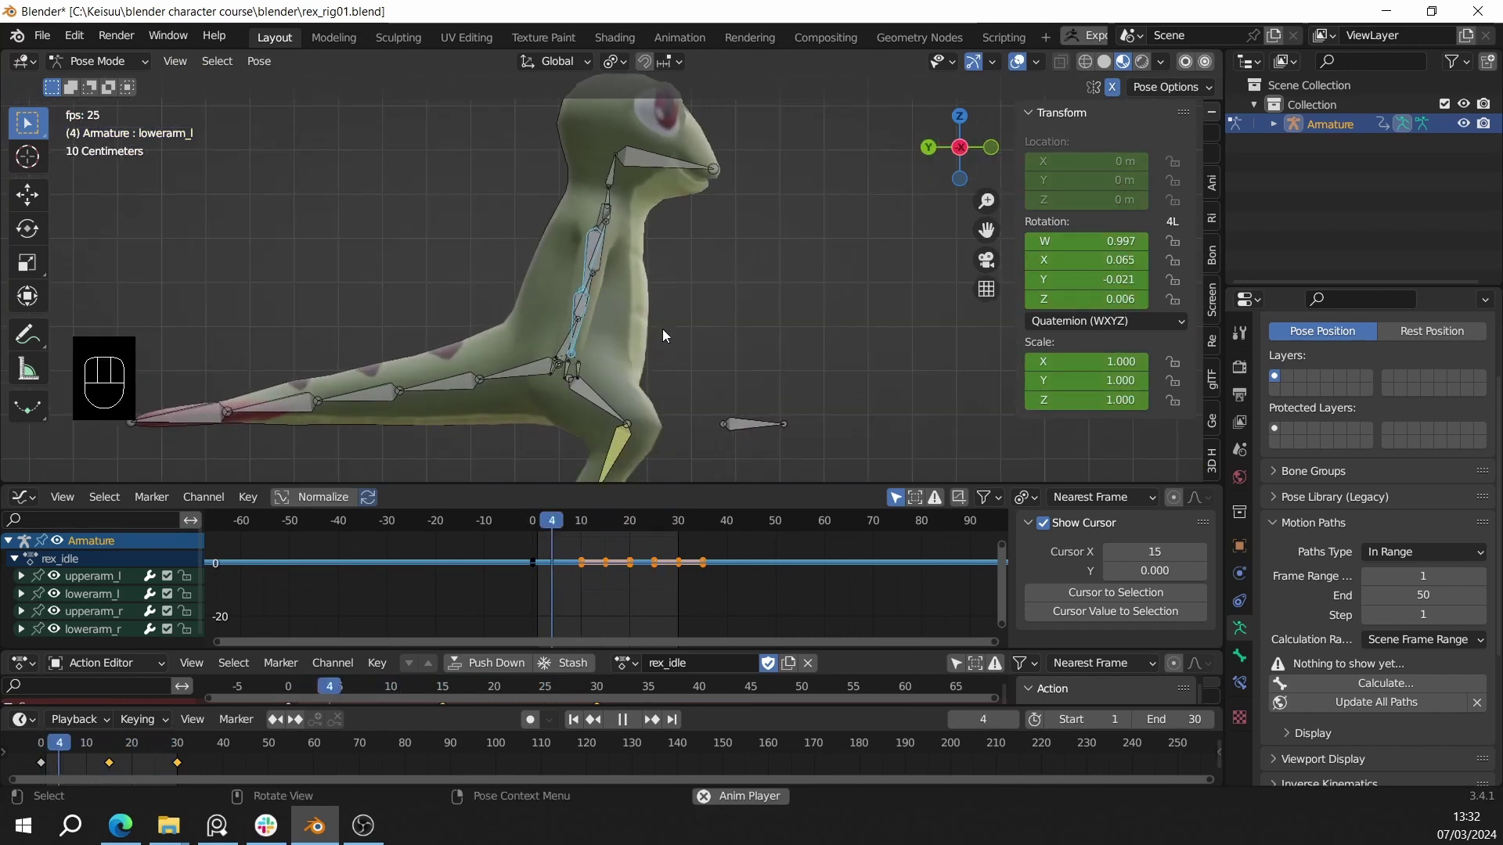
- Stop playback, select the pelvis bone and go to frame 15
left_click(565, 337)
key("shift+space")
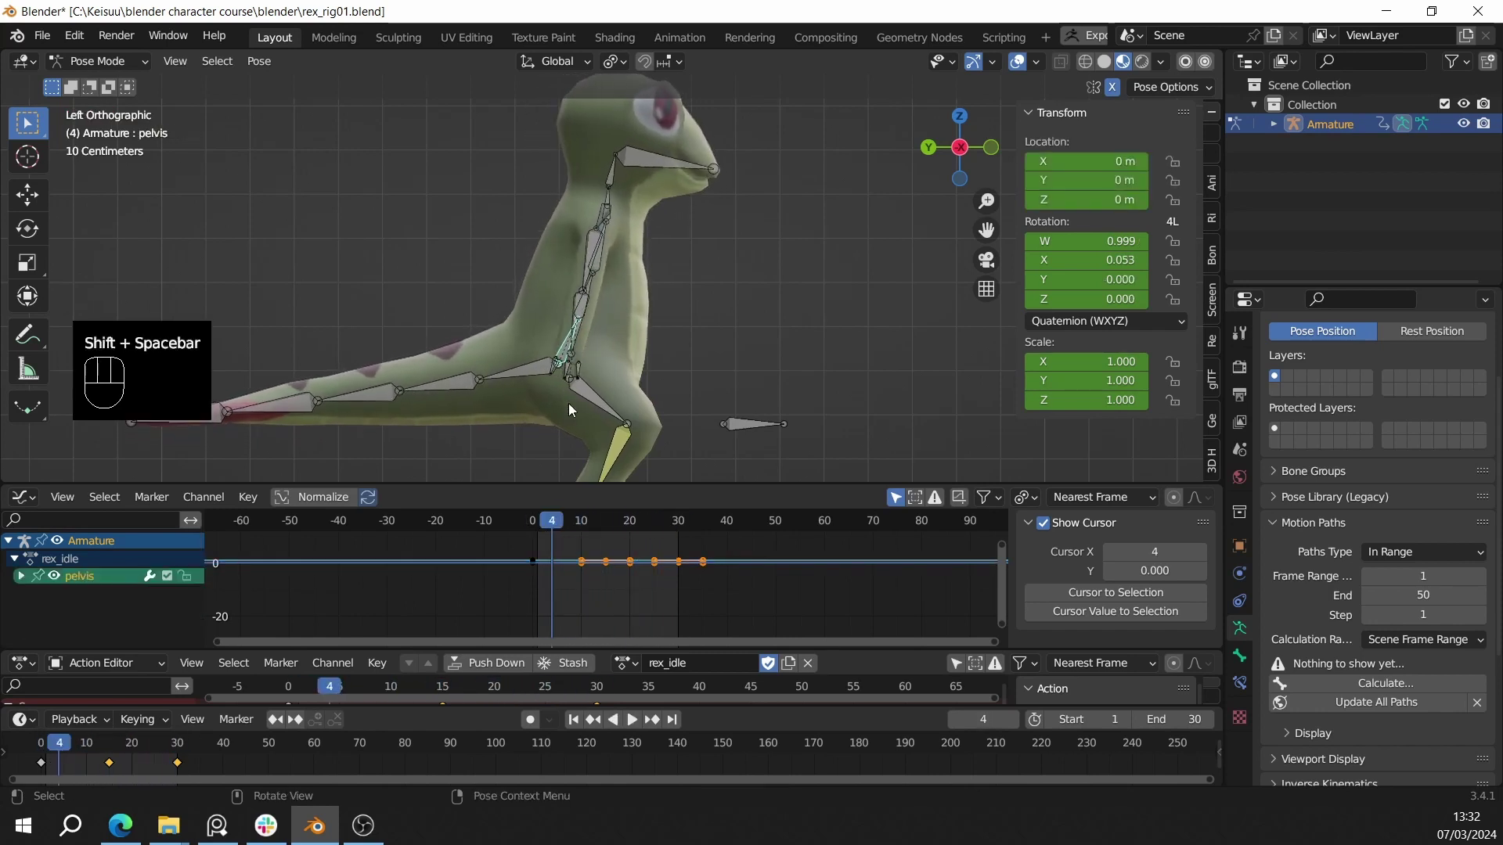
left_click(604, 573)
left_click(604, 524)
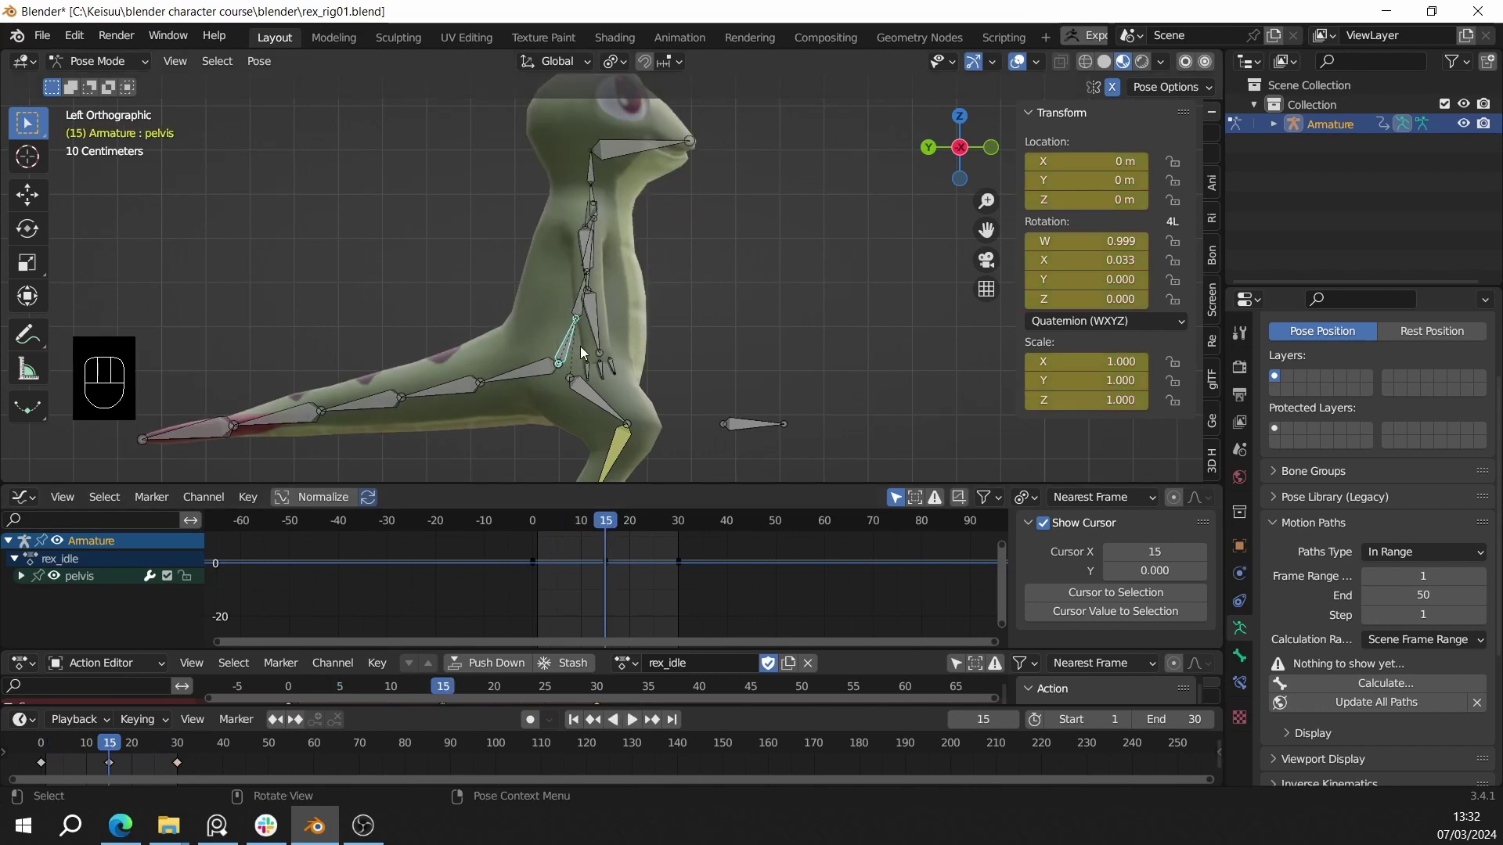
middle_click_drag(567, 372, 614, 333, "shift")
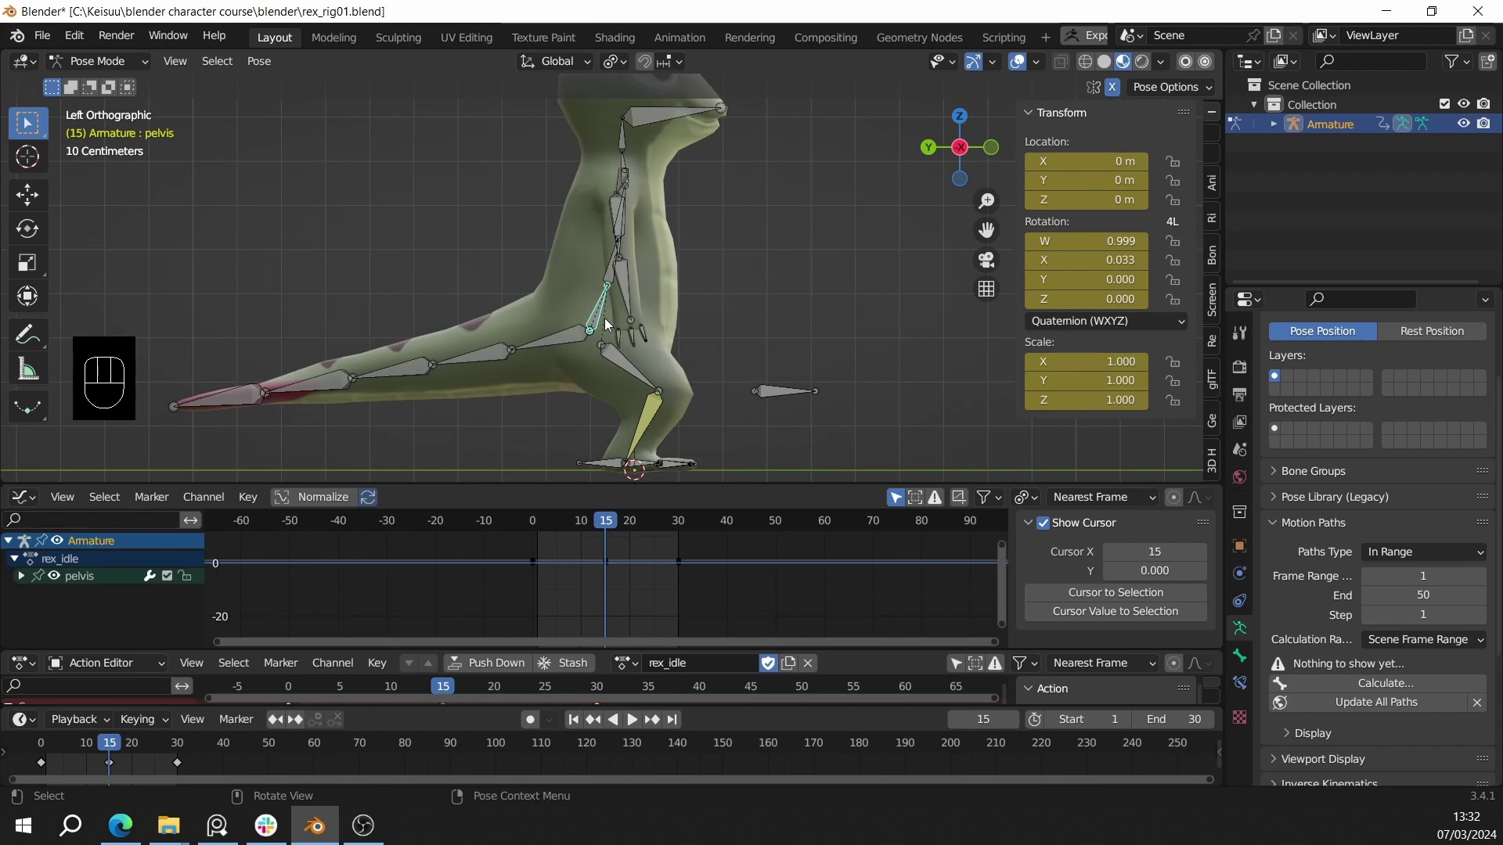
key("g")
key("z")
right_click(603, 319)
key("g")
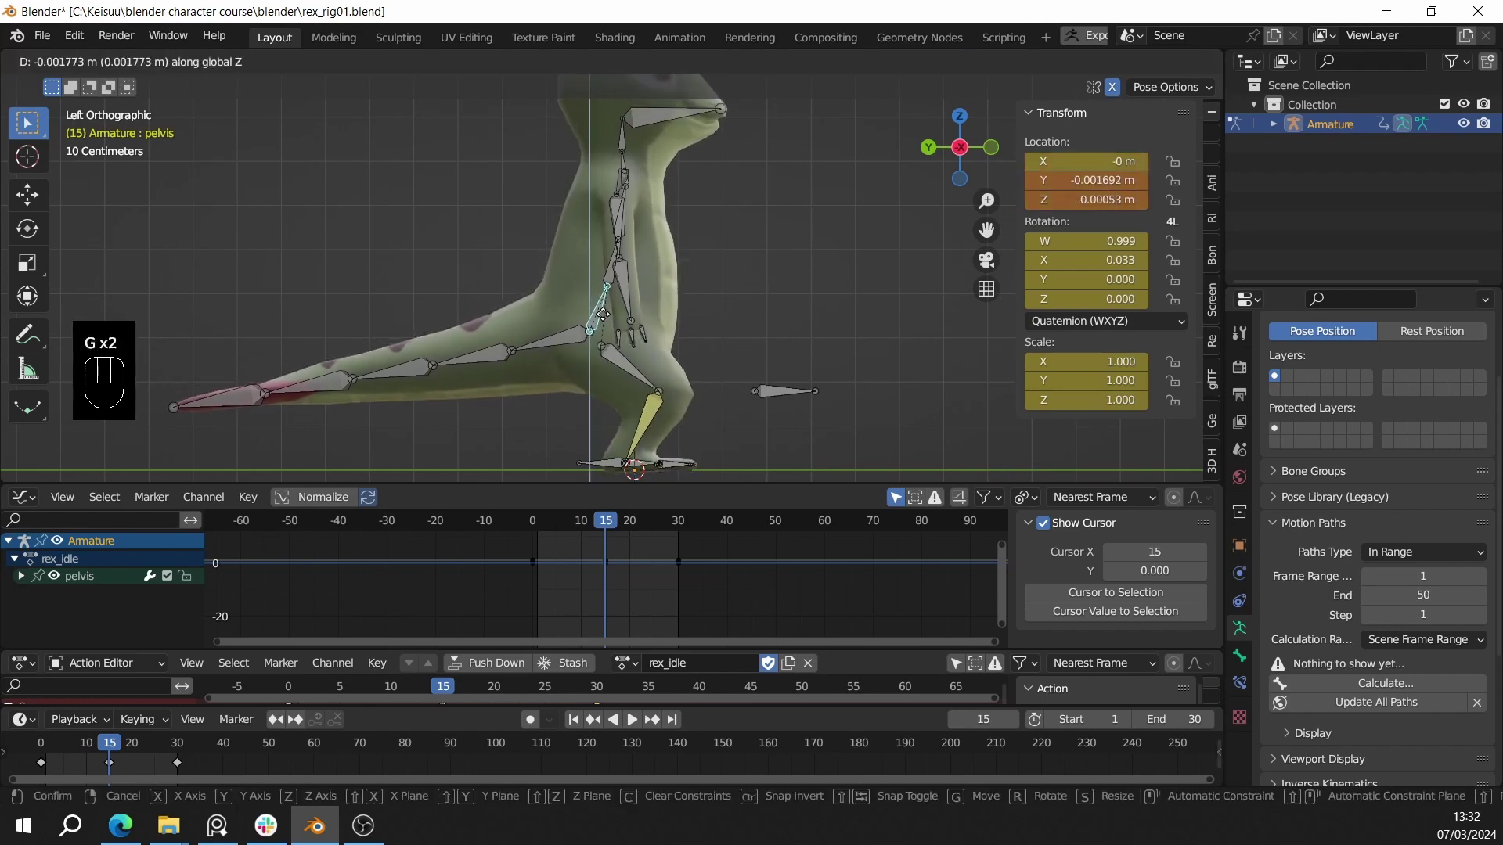
right_click(616, 327)
- Raise the pelvis bone about 0.011 m along global Z at frame 15 and insert Location, Rotation & Scale keyframes
key("alt")
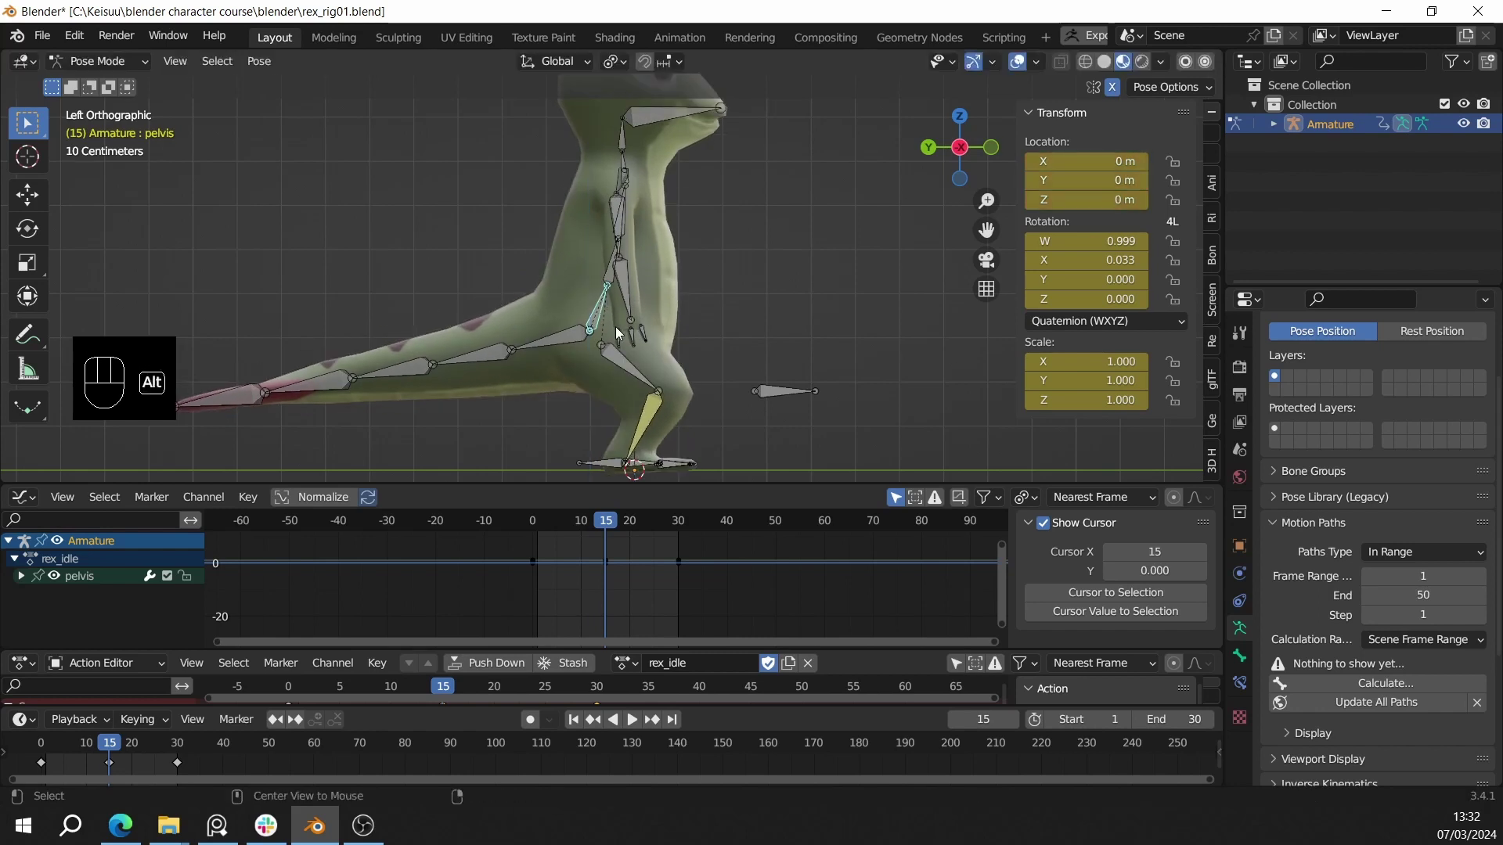
scroll(620, 334, "up", 15, "alt")
scroll(620, 334, "down", 17, "alt")
scroll(620, 334, "down", 11, "alt")
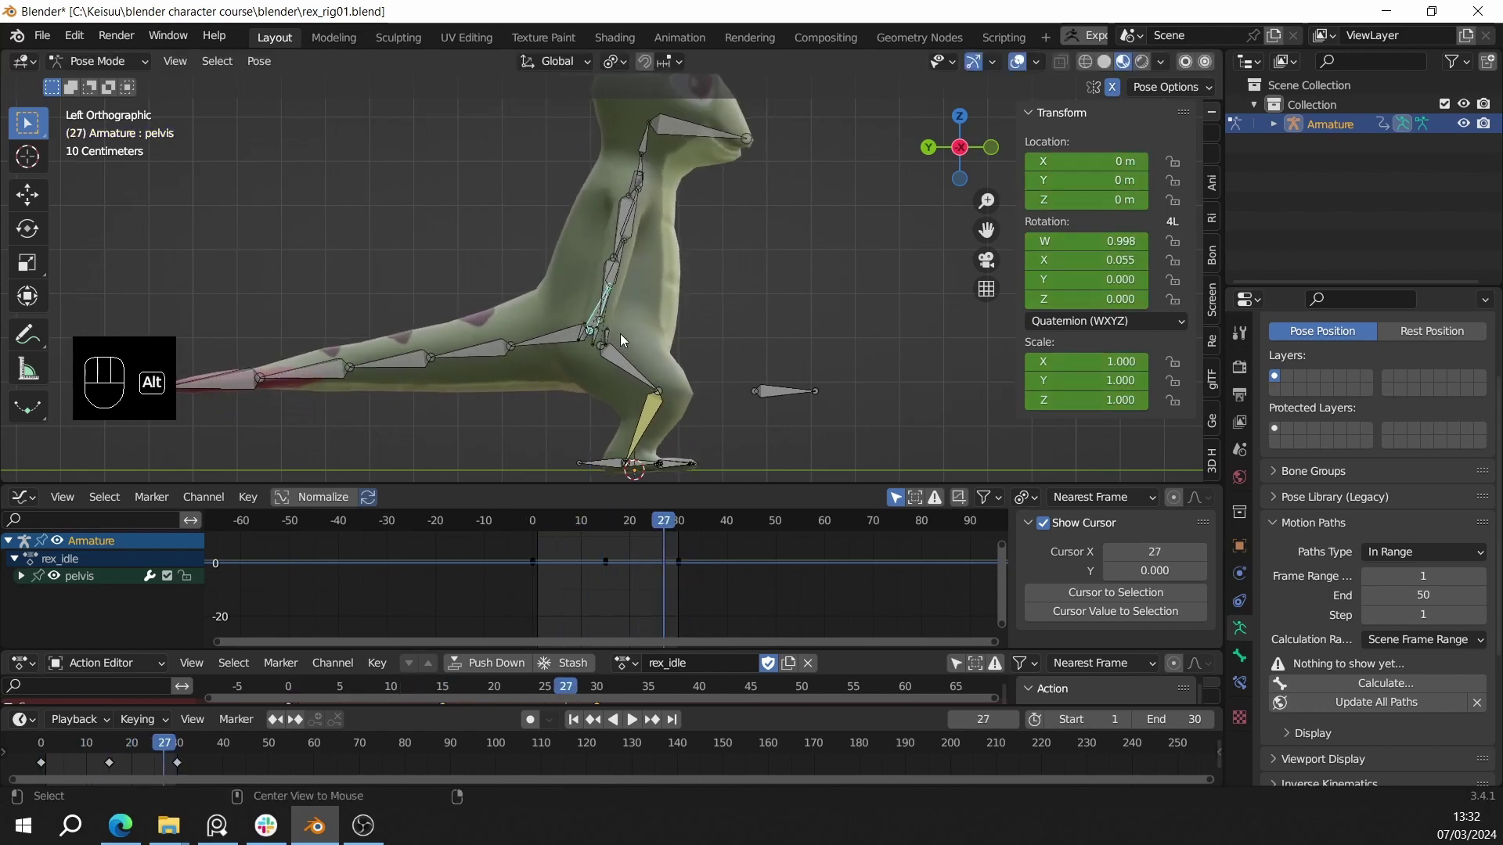
scroll(625, 343, "up", 13, "alt")
middle_click_drag(625, 343, 628, 323, "shift")
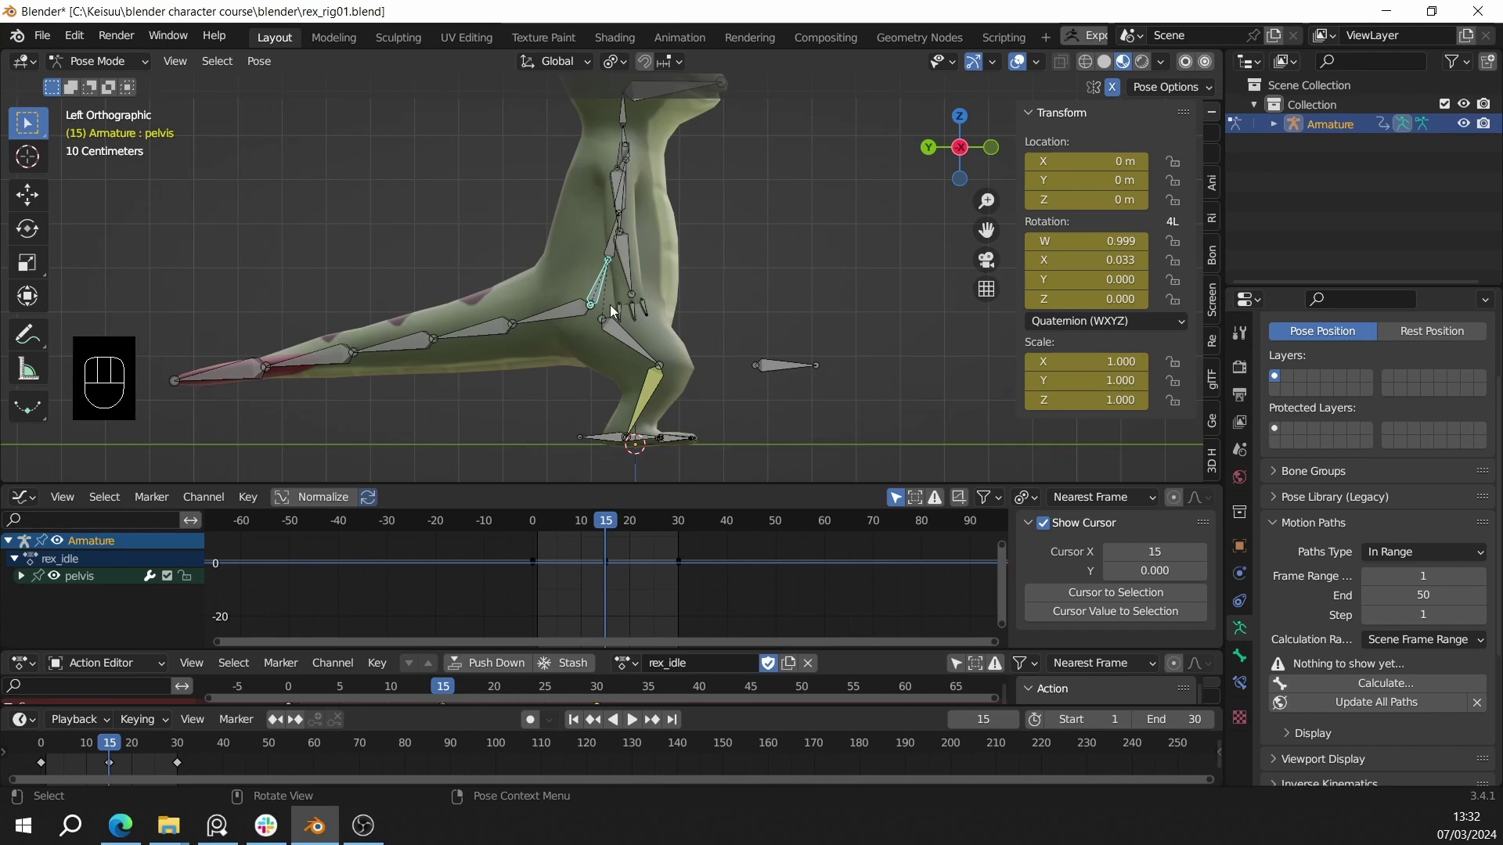
key("g")
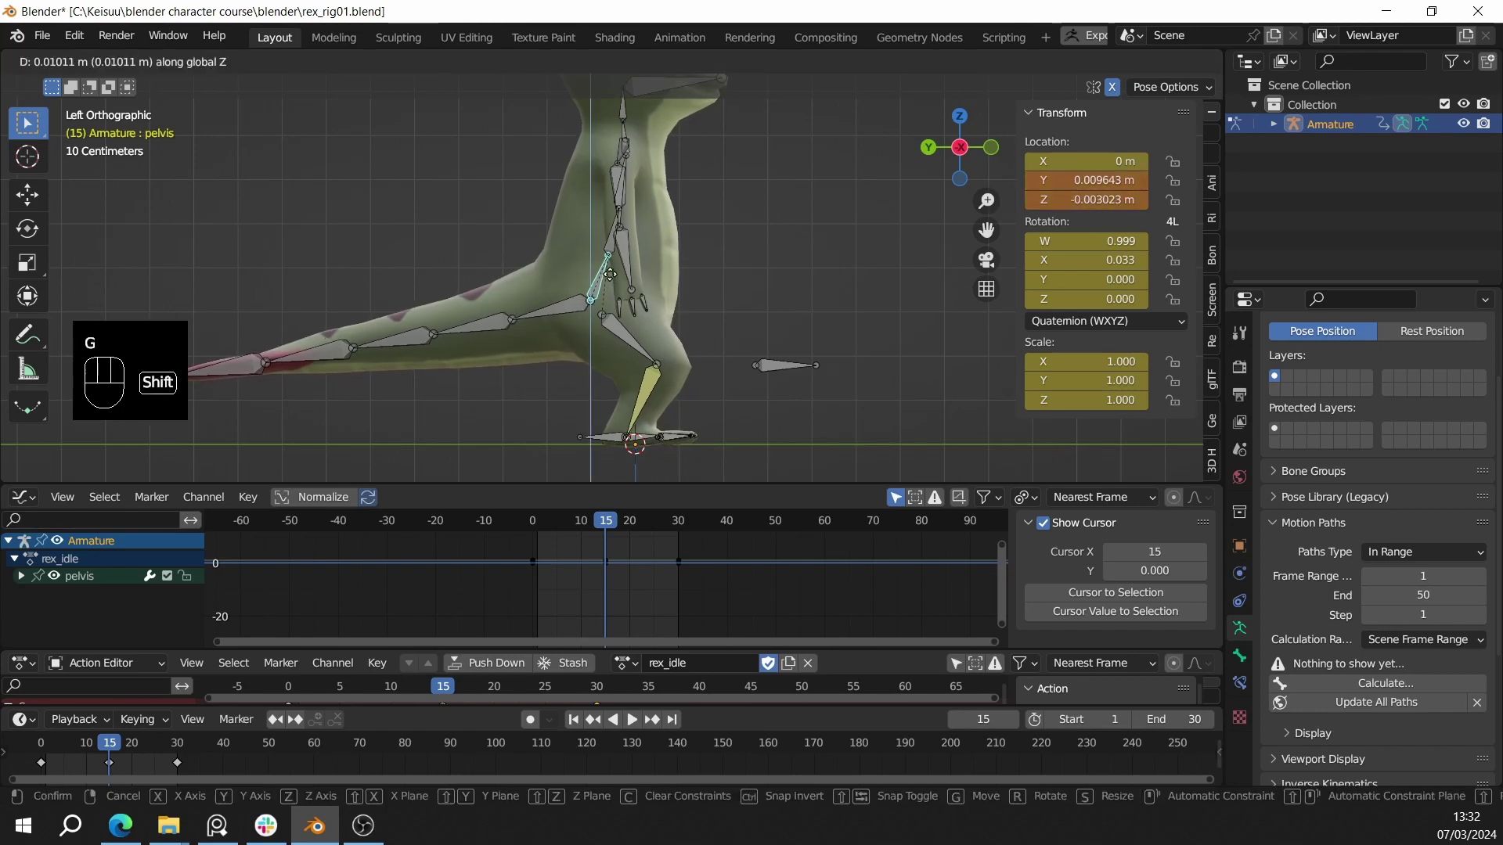
left_click(610, 272)
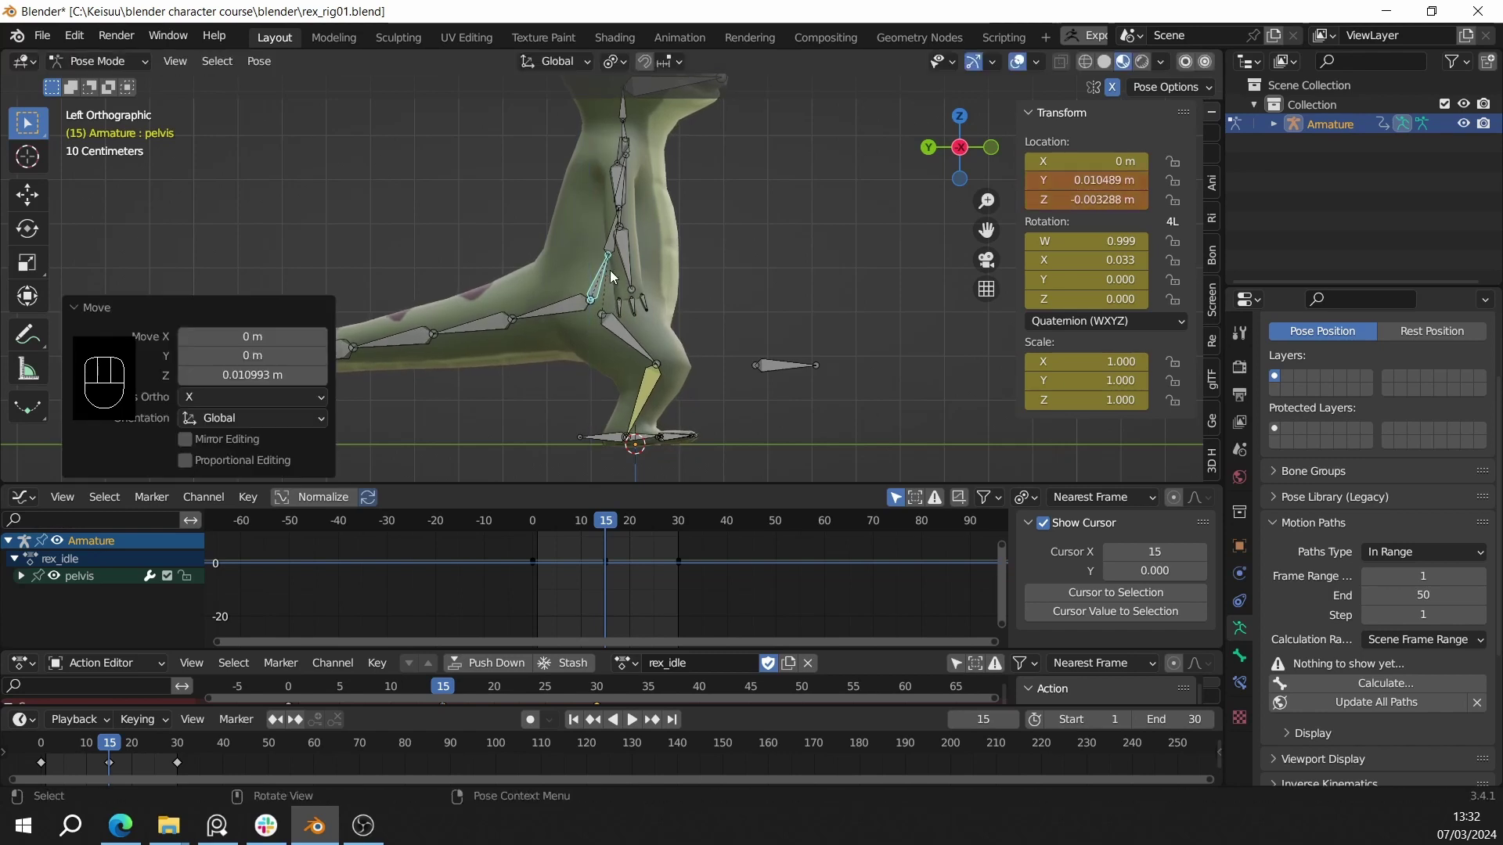
key("i")
left_click(609, 270)
- Select the foot and toe bones of both feet, leaving out the feet IK bones
scroll(676, 407, "up", 2)
middle_click_drag(676, 407, 689, 230, "shift")
scroll(697, 319, "up", 2)
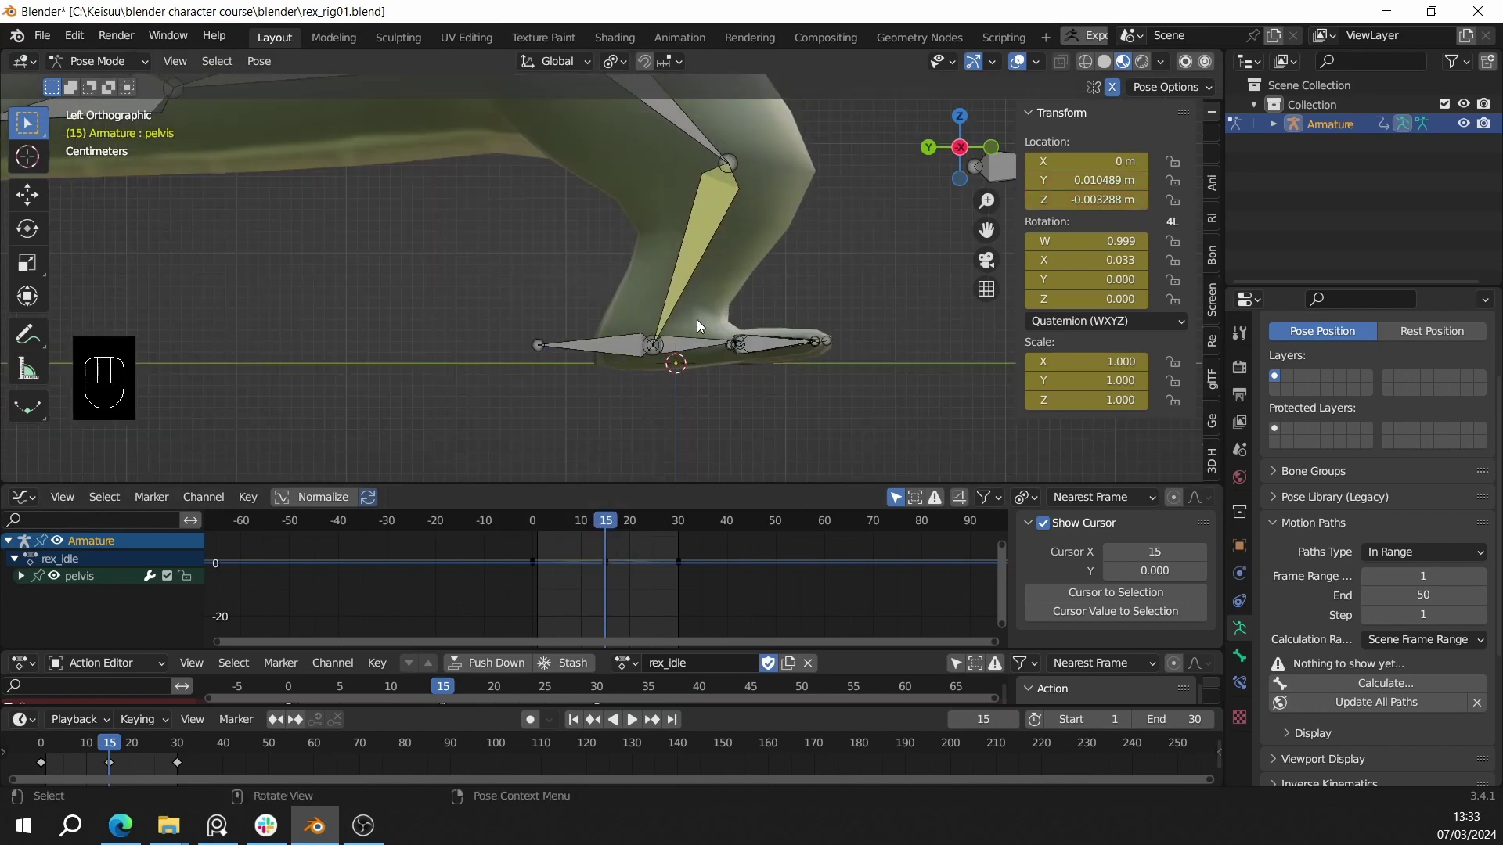
left_click(618, 345)
middle_click_drag(612, 412, 591, 345)
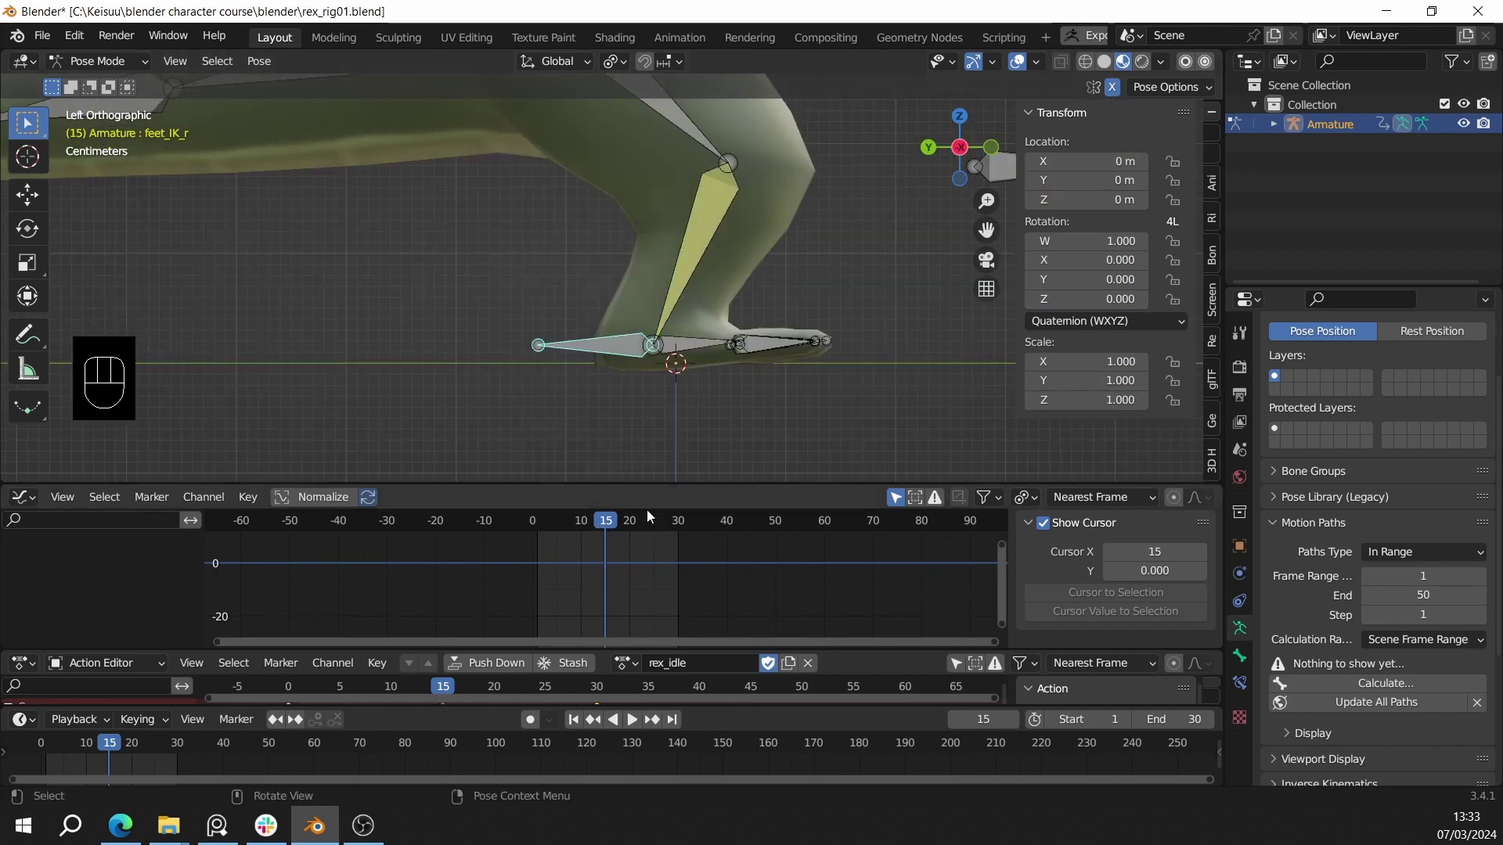
left_click_drag(704, 319, 786, 383)
middle_click_drag(767, 296, 696, 391)
- Insert Location, Rotation & Scale keyframes for the foot and toe bones at frame 0 and duplicate them to frame 30
left_click_drag(616, 532, 511, 528)
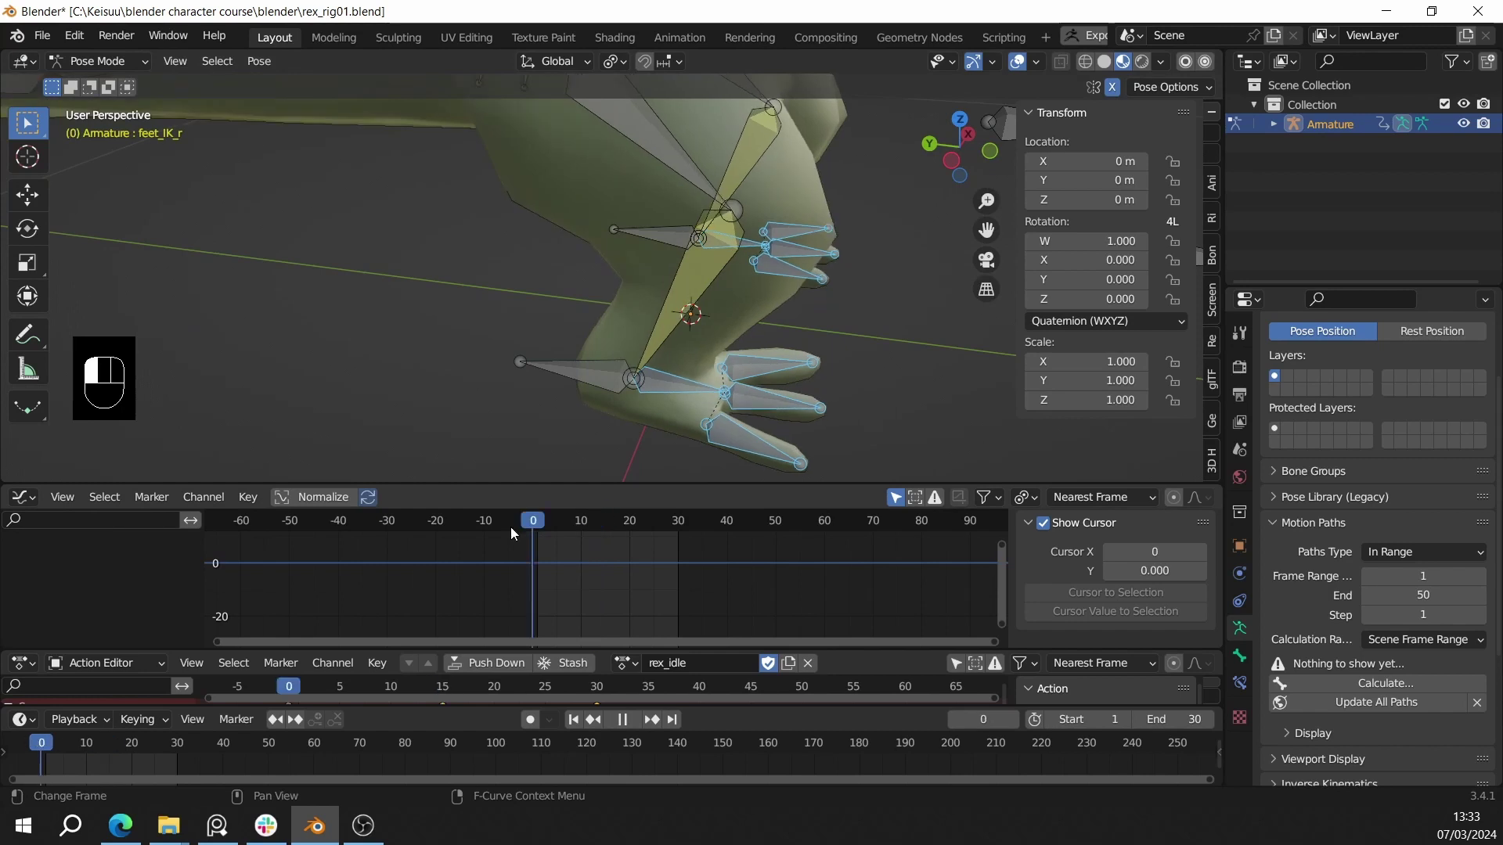
middle_click_drag(644, 404, 703, 303, "alt")
middle_click_drag(775, 337, 709, 316, "shift")
scroll(709, 317, "up", 1)
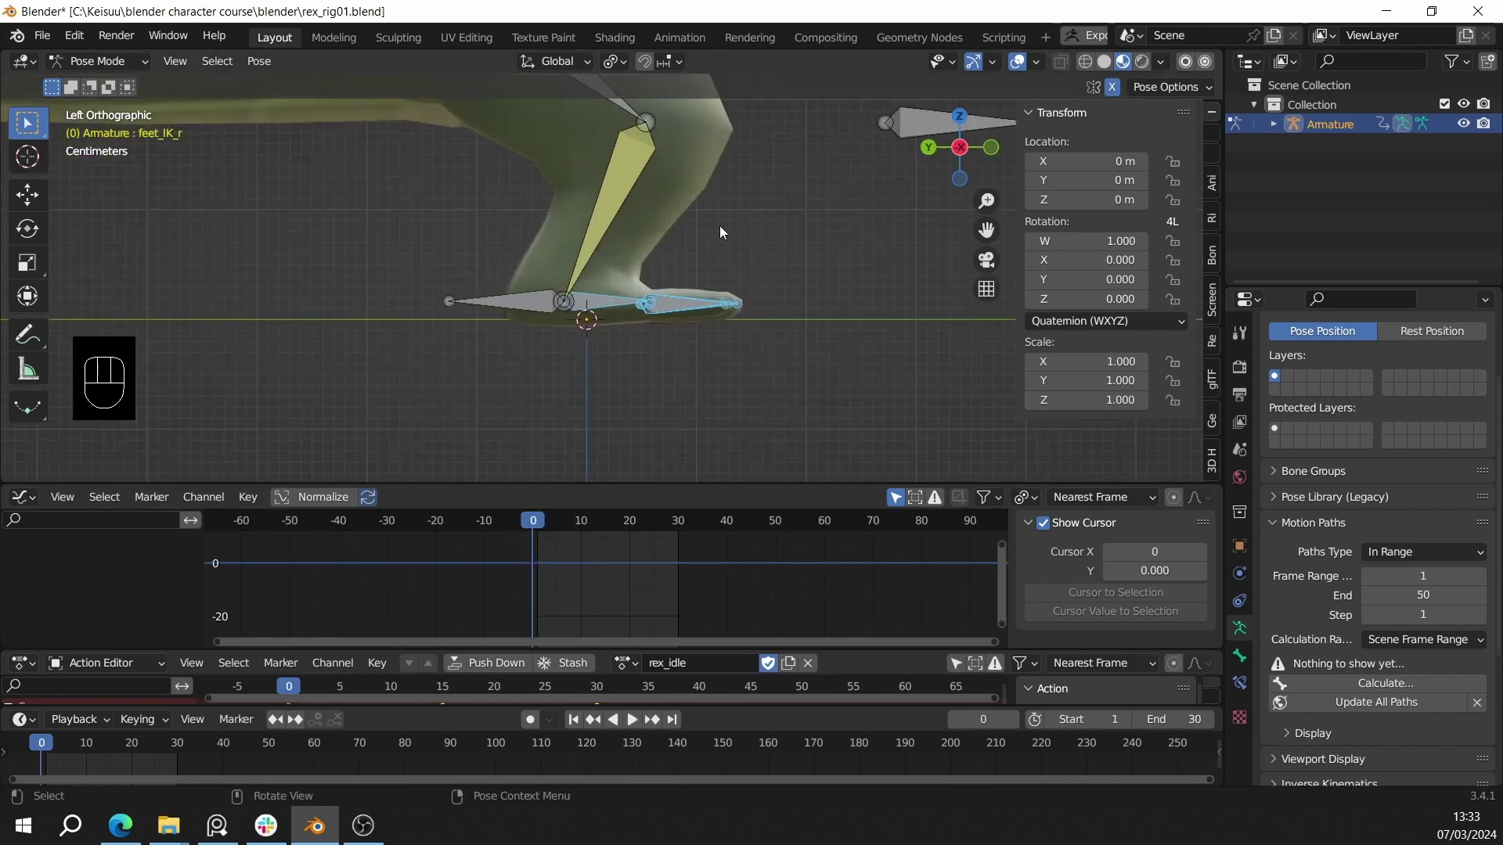
key("i")
left_click(720, 225)
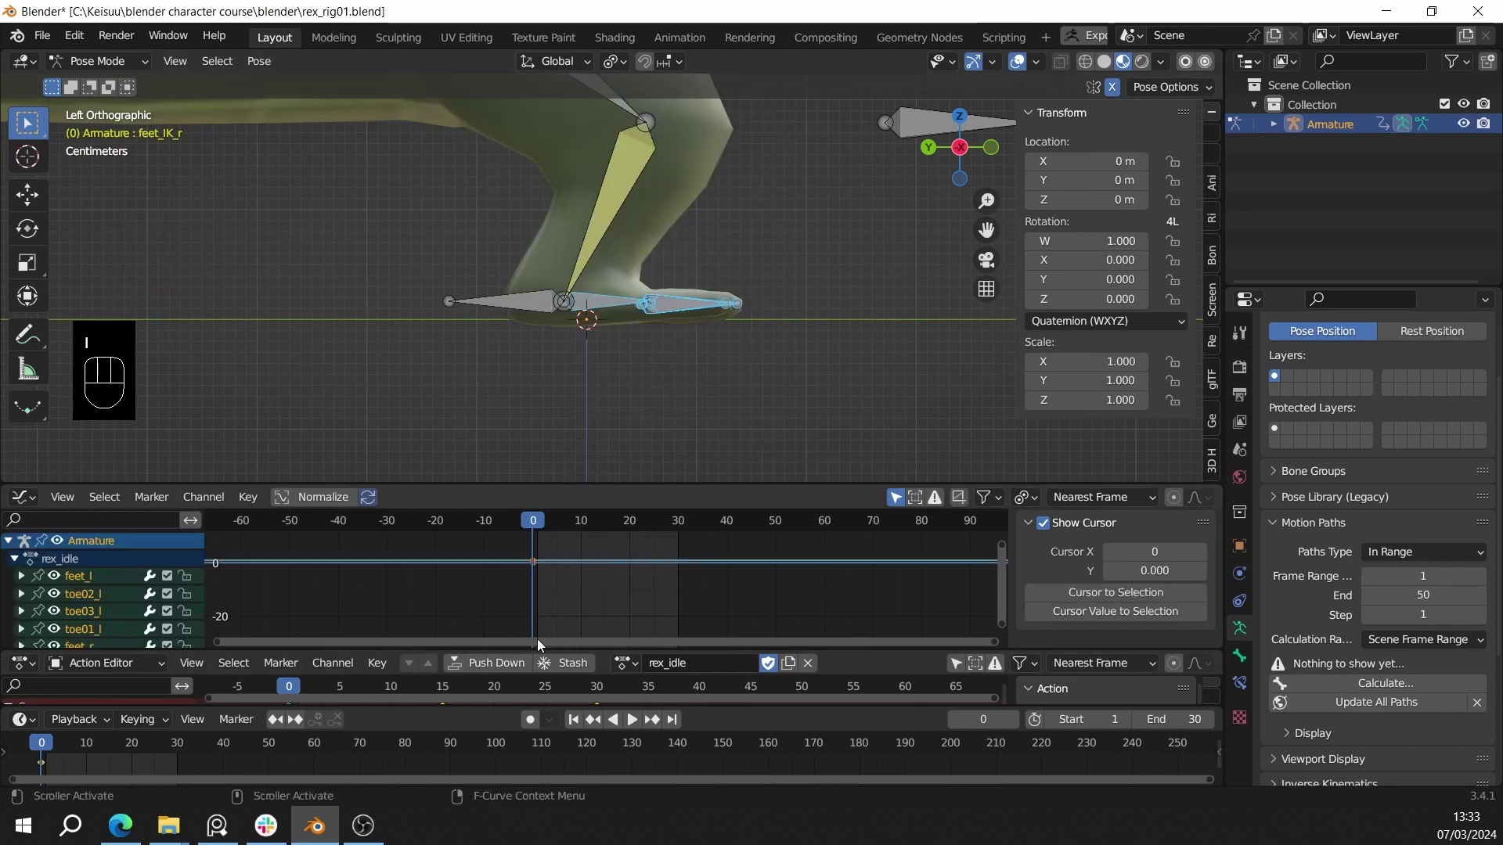
key("shift+d")
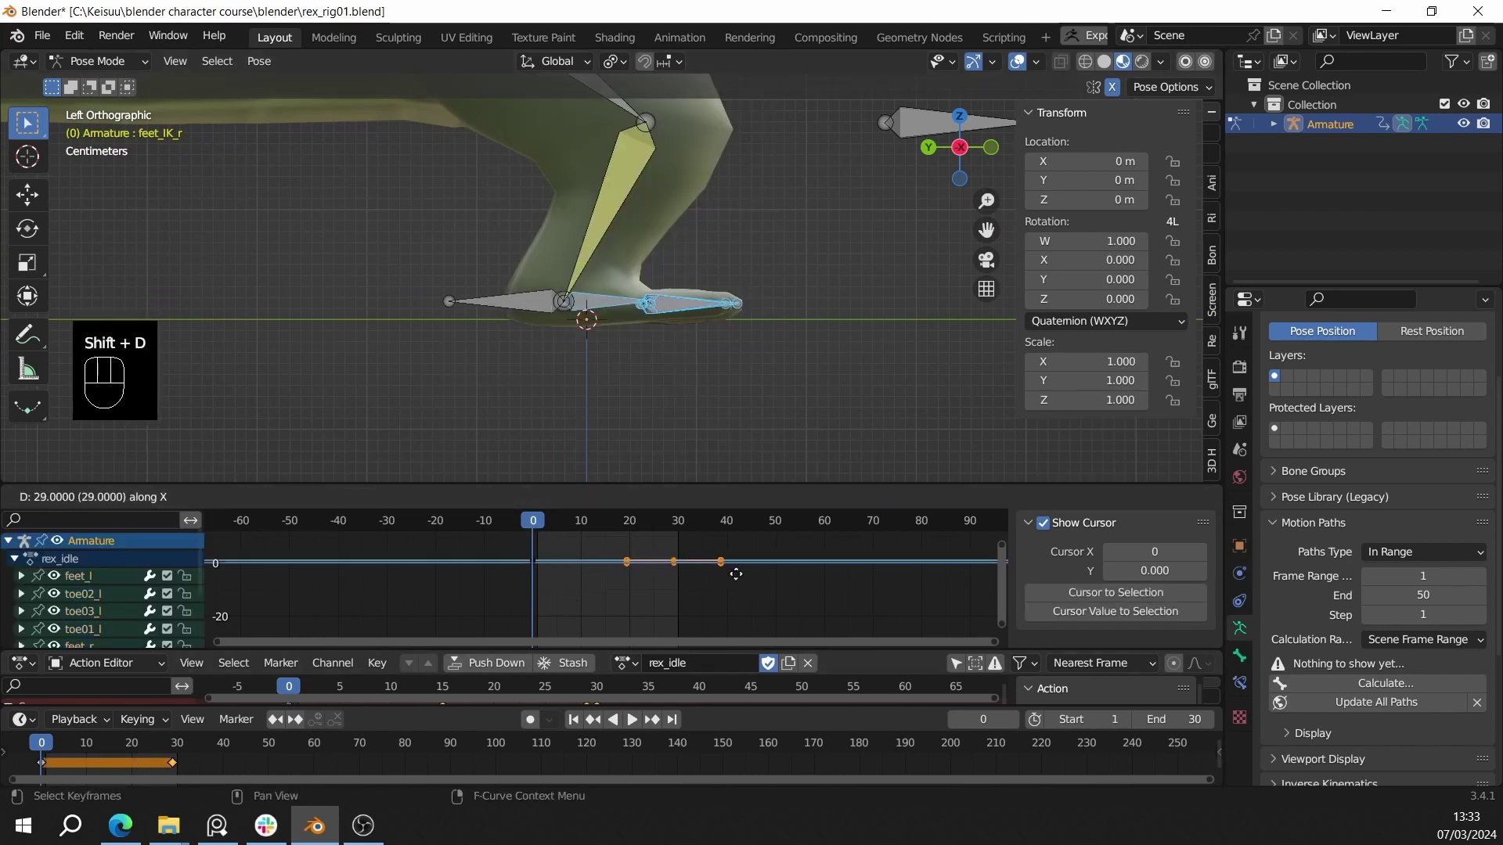
left_click(738, 576)
- At frame 15, rotate the foot and toe bones about 2.5° in the left side view and insert Location, Rotation & Scale keyframes
left_click(605, 521)
scroll(757, 340, "up", 2)
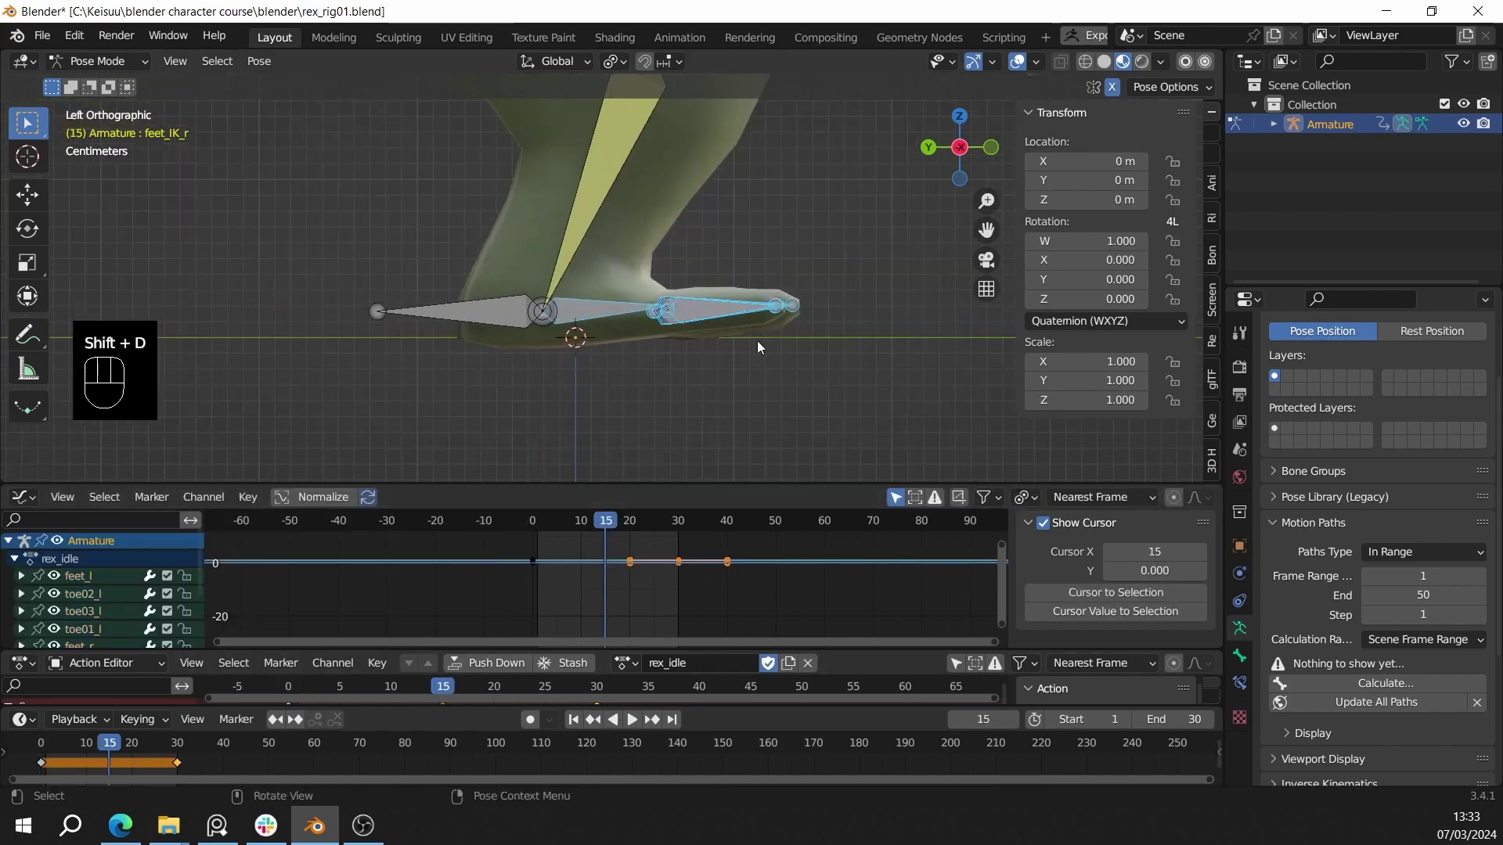
key("r")
right_click(915, 321)
key("r")
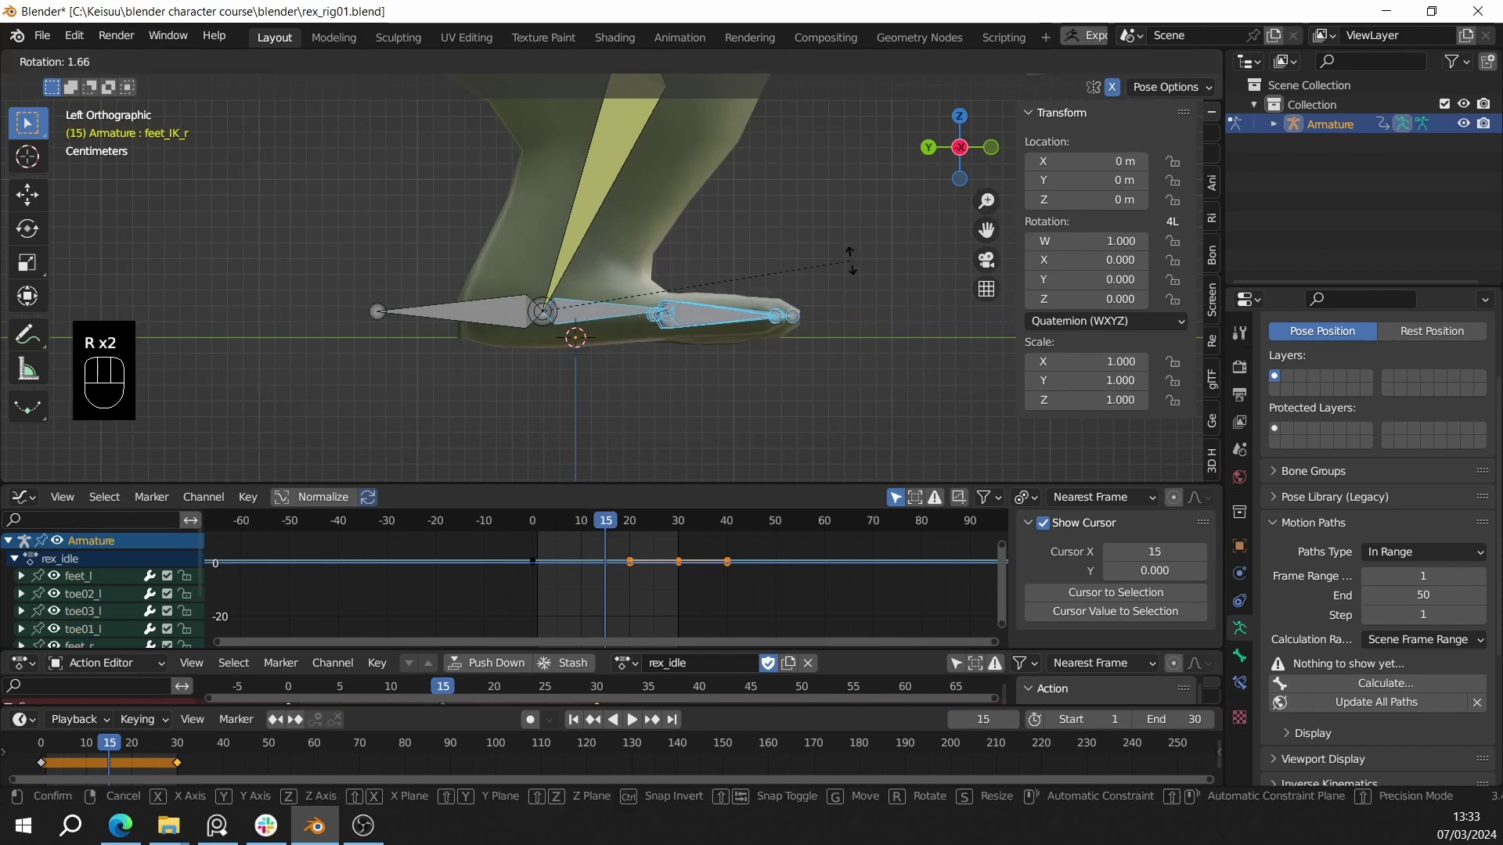
left_click(839, 365)
key("i")
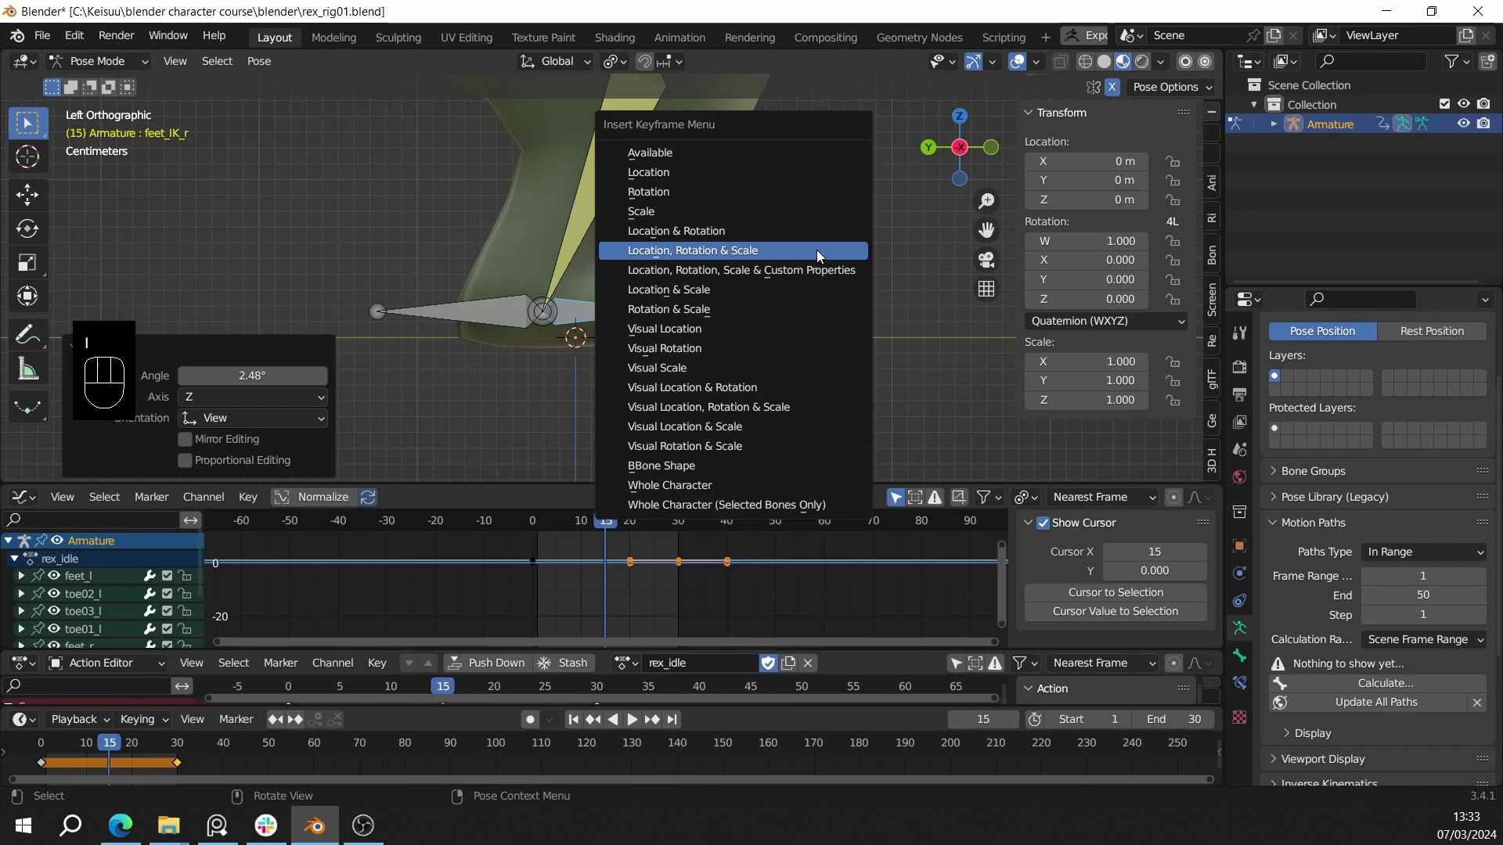
left_click(816, 251)
- Play the idle animation and examine the whole body's motion from the left, right and top views
middle_click_drag(816, 251, 753, 274)
key("shift+space")
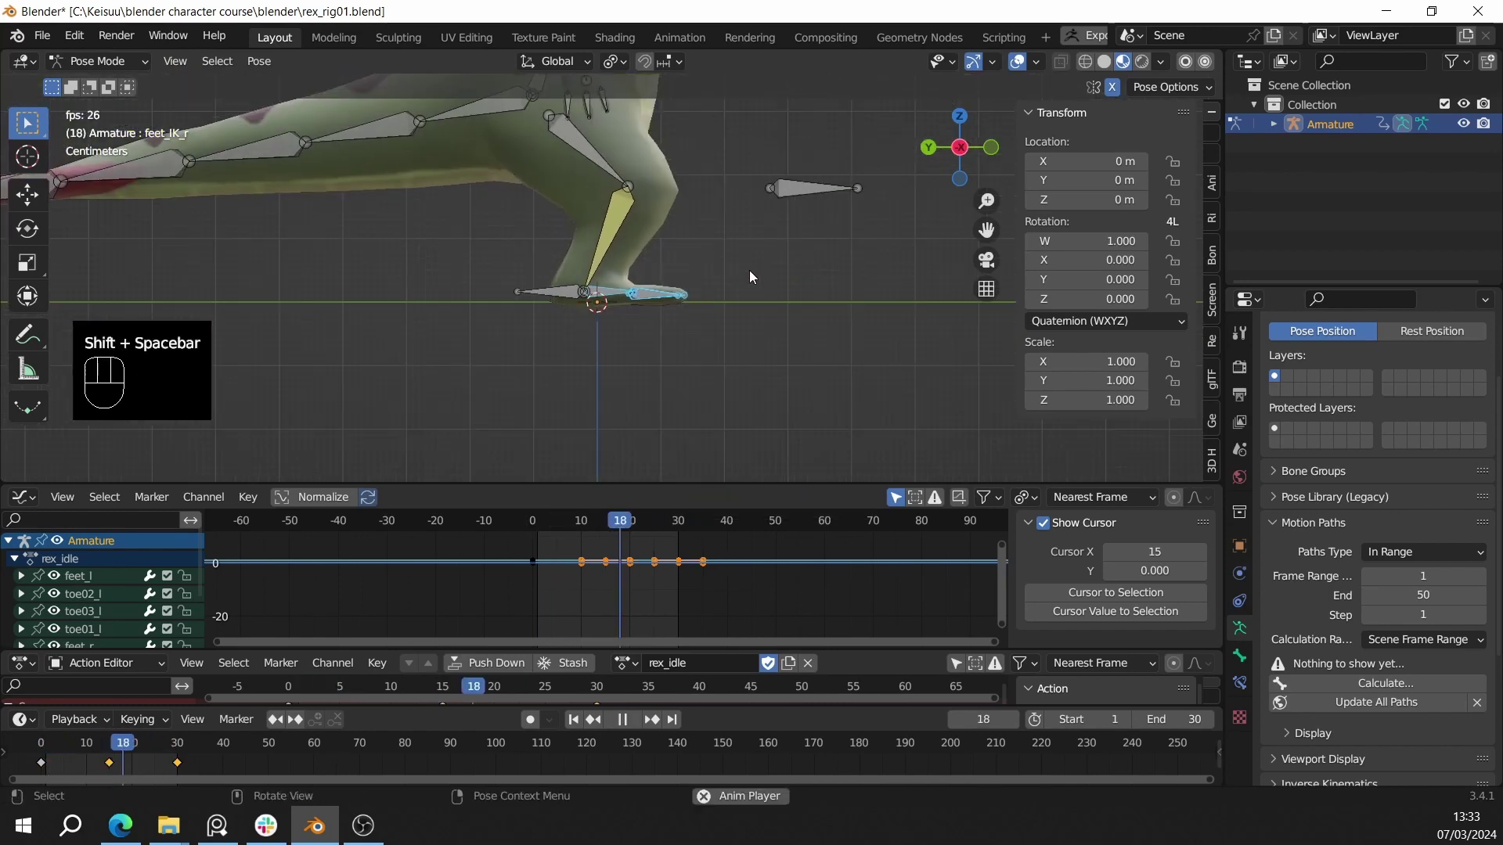
middle_click_drag(739, 377, 1167, 299)
middle_click_drag(762, 294, 692, 246, "shift")
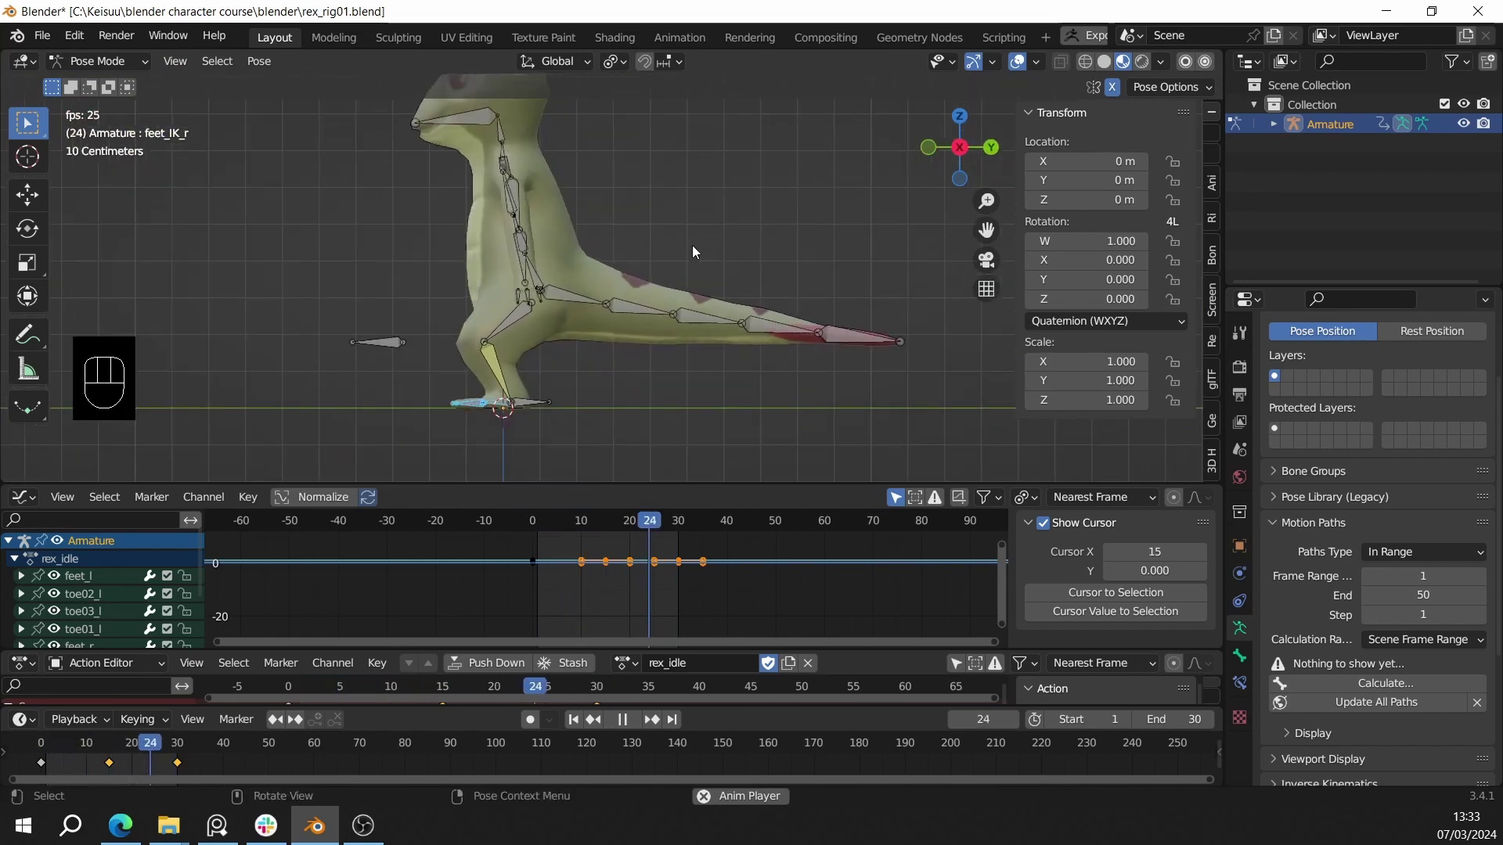
middle_click_drag(674, 177, 670, 371)
scroll(664, 316, "down", 3)
key("shift+space")
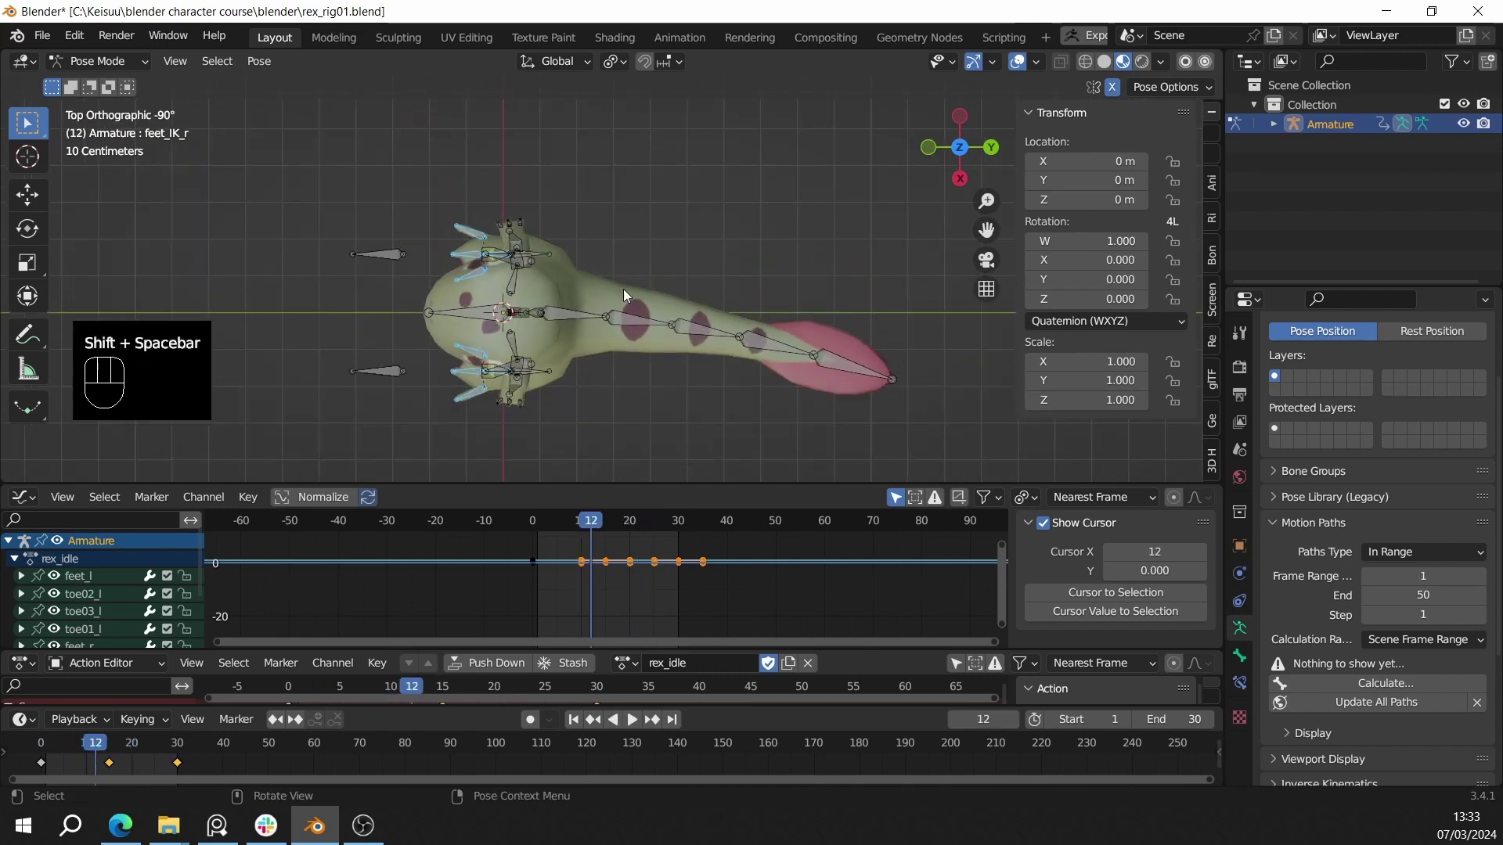
- Select all the tail bones and duplicate all their keyframes by -30 frames
left_click_drag(575, 255, 895, 403)
middle_click_drag(895, 402, 802, 345, "shift")
middle_click_drag(758, 401, 759, 236)
middle_click_drag(708, 316, 831, 295, "shift")
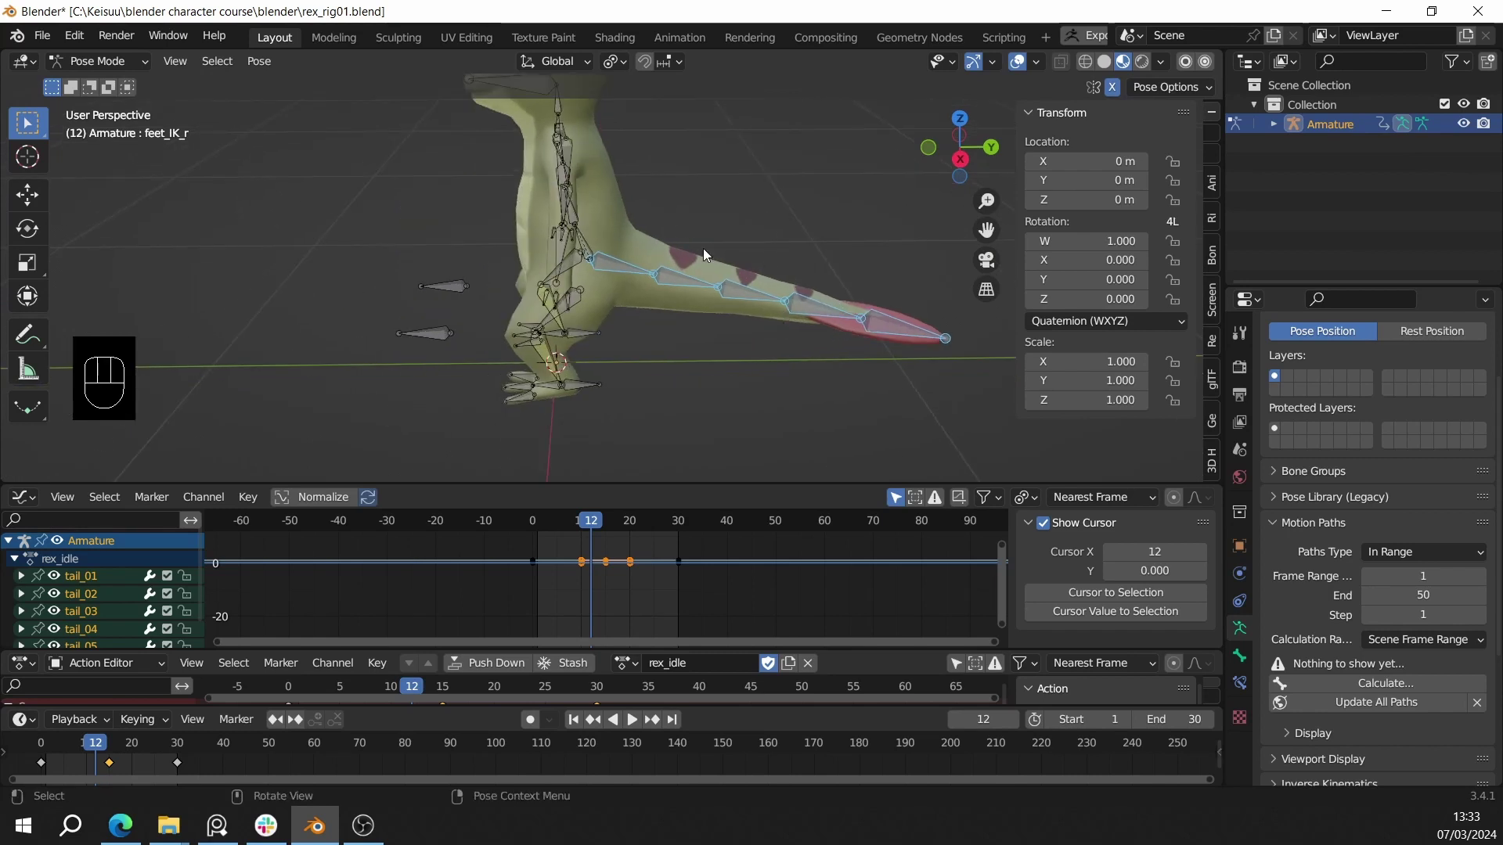
key("a")
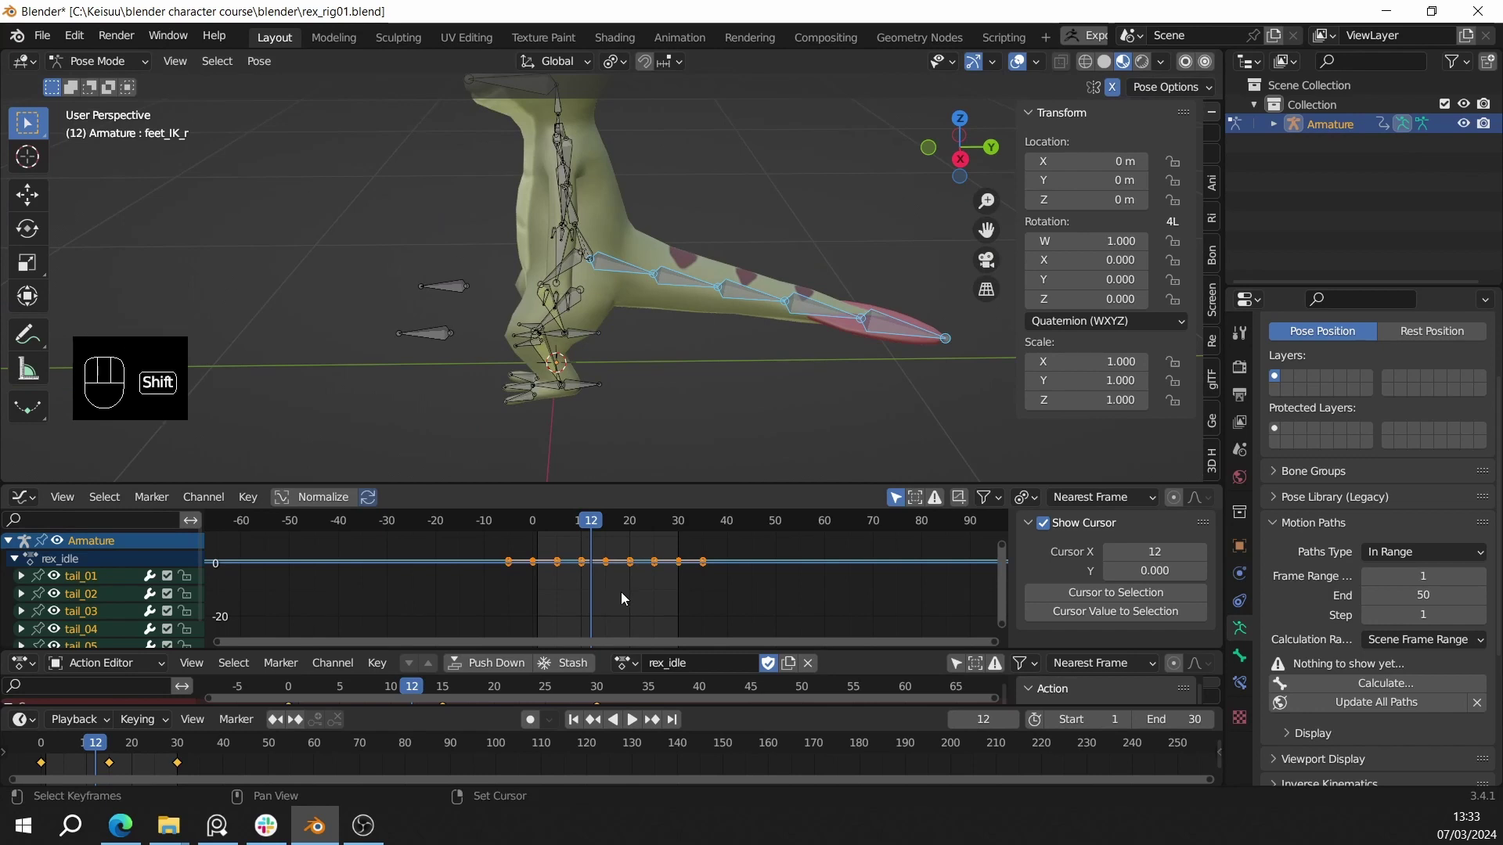
key("shift+d")
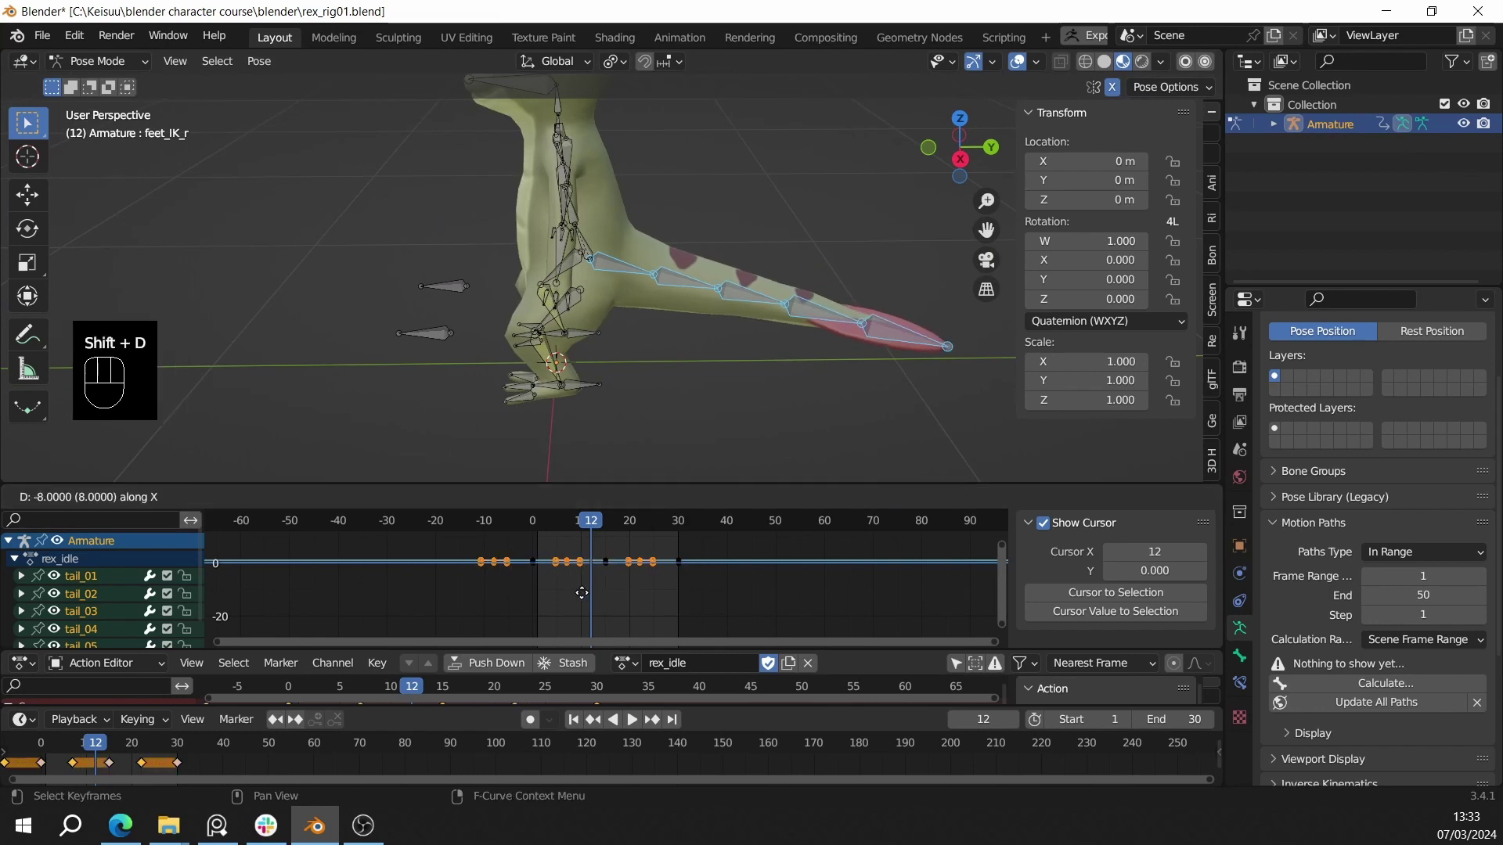
type("-30")
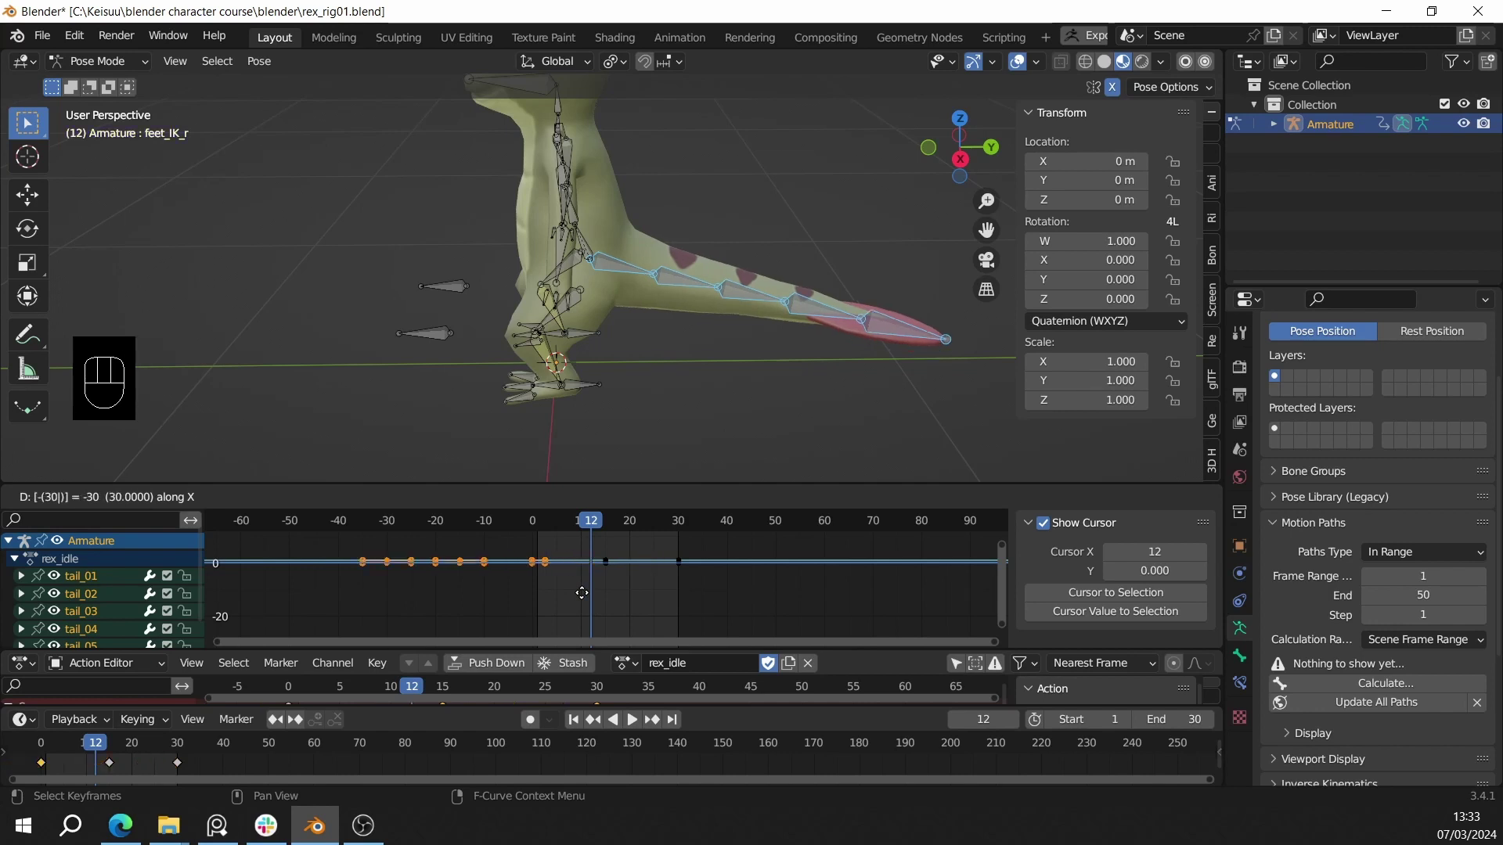
key("Return")
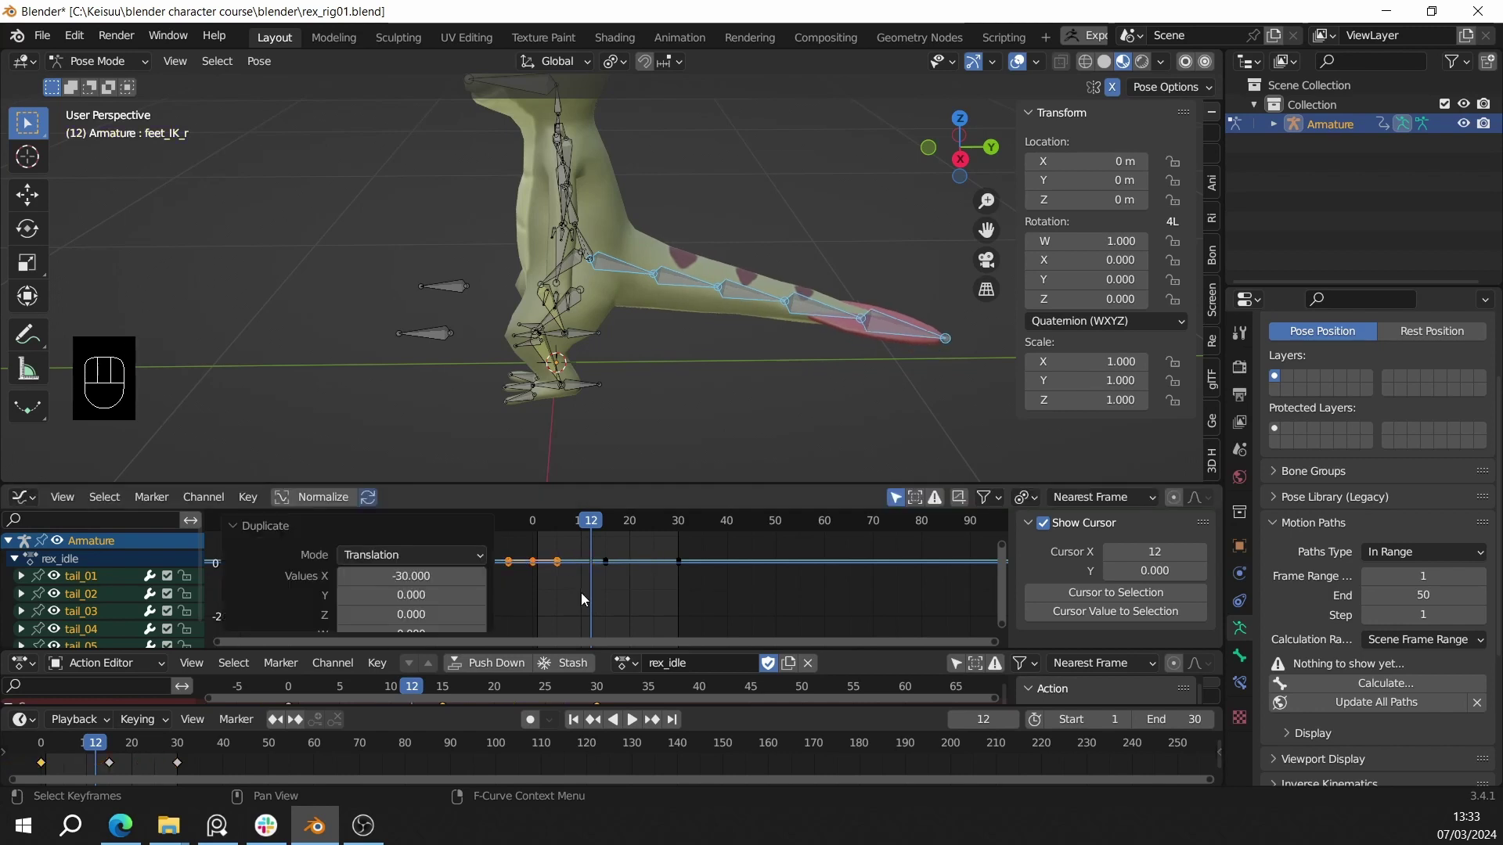
key("Delete")
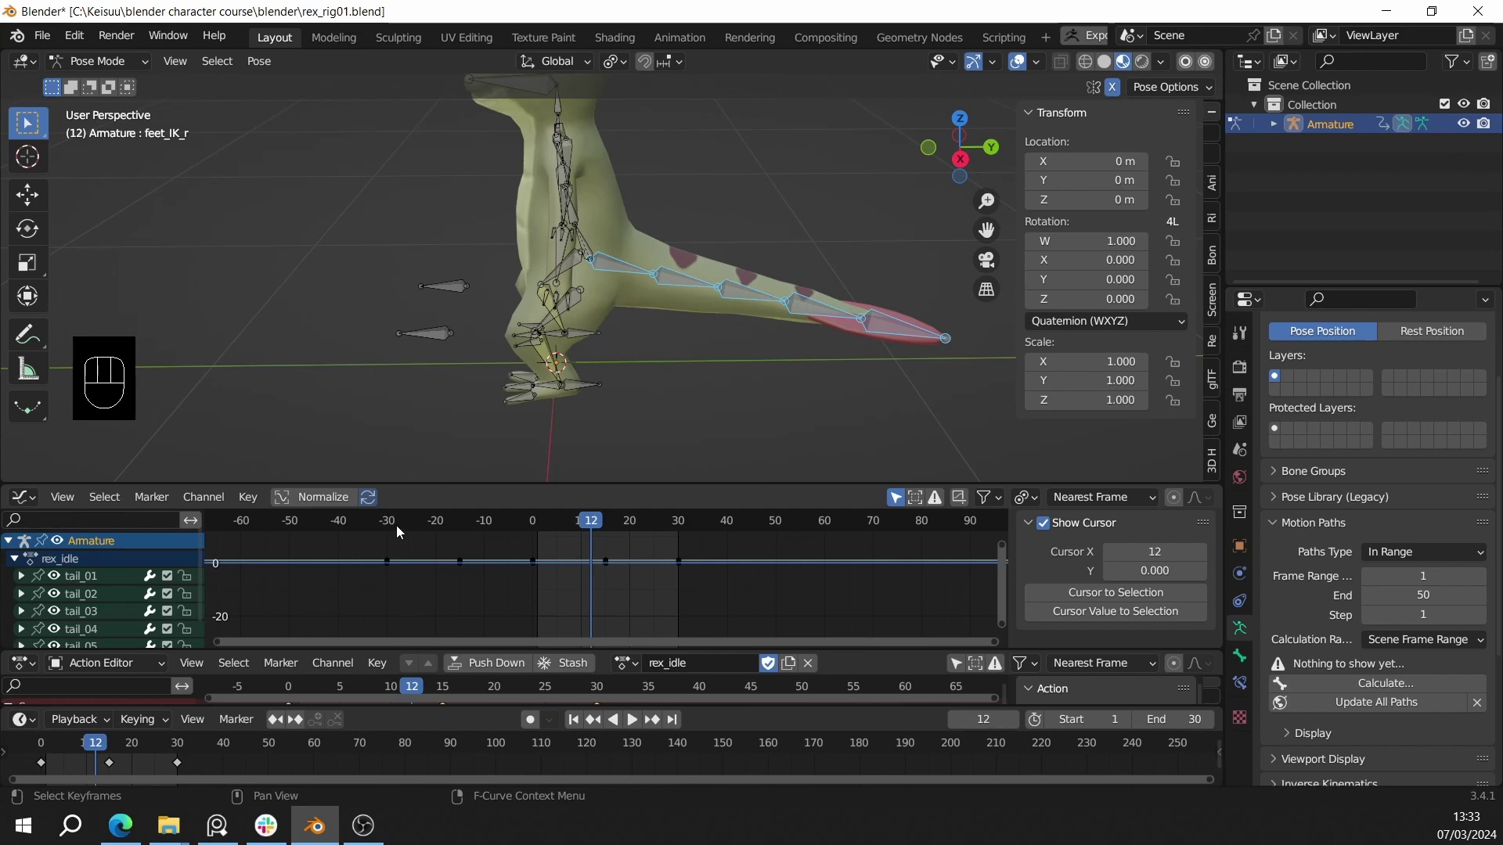
- Go to frame 0 and shift all keyframes of the five tail bones forward by 3 frames along X
key("Down")
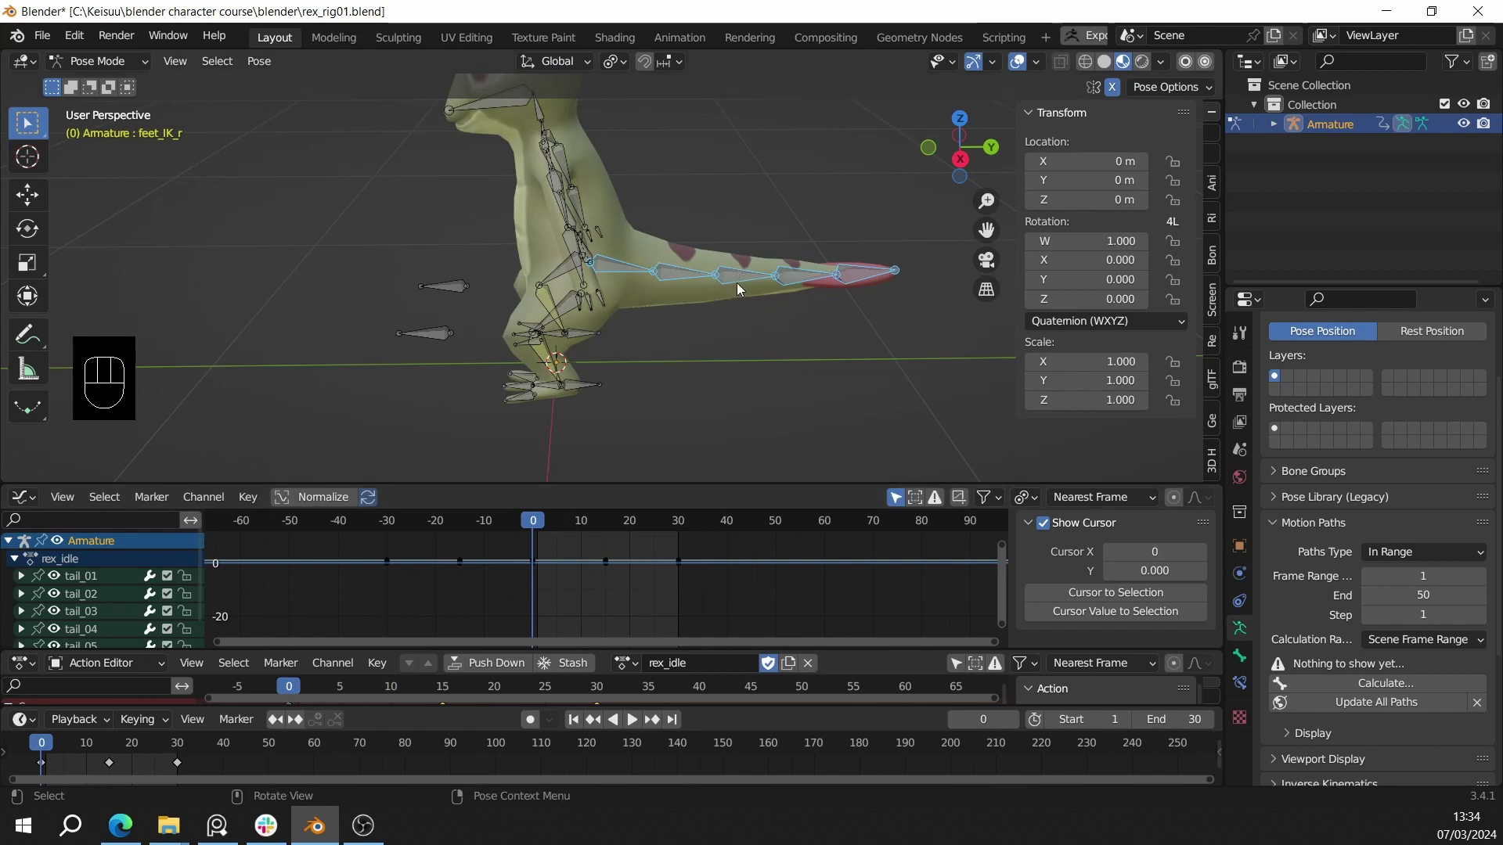
key("KP_3")
scroll(578, 585, "up", 2)
key("a")
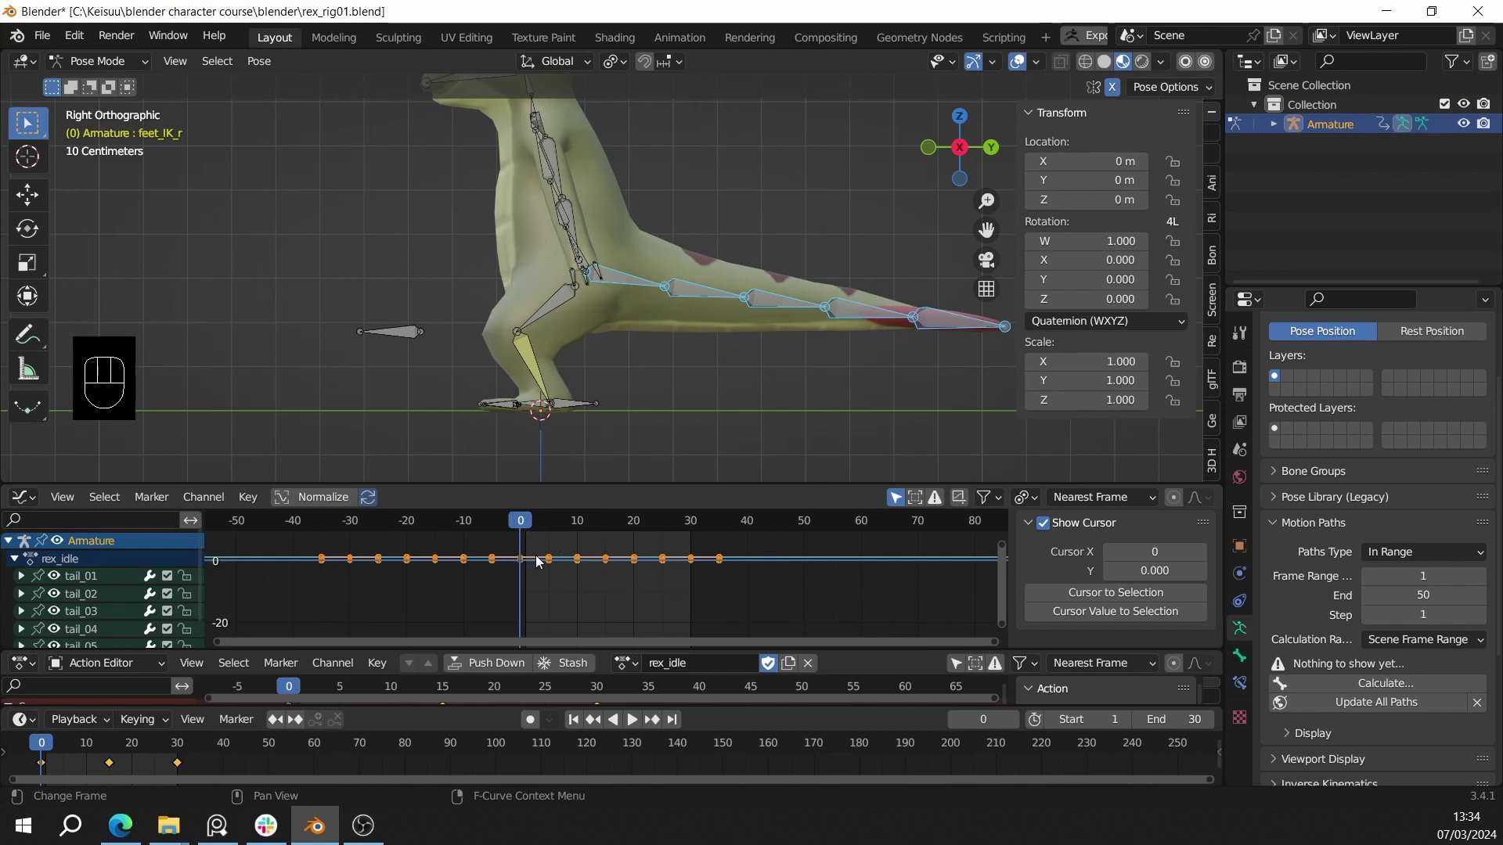
key("g")
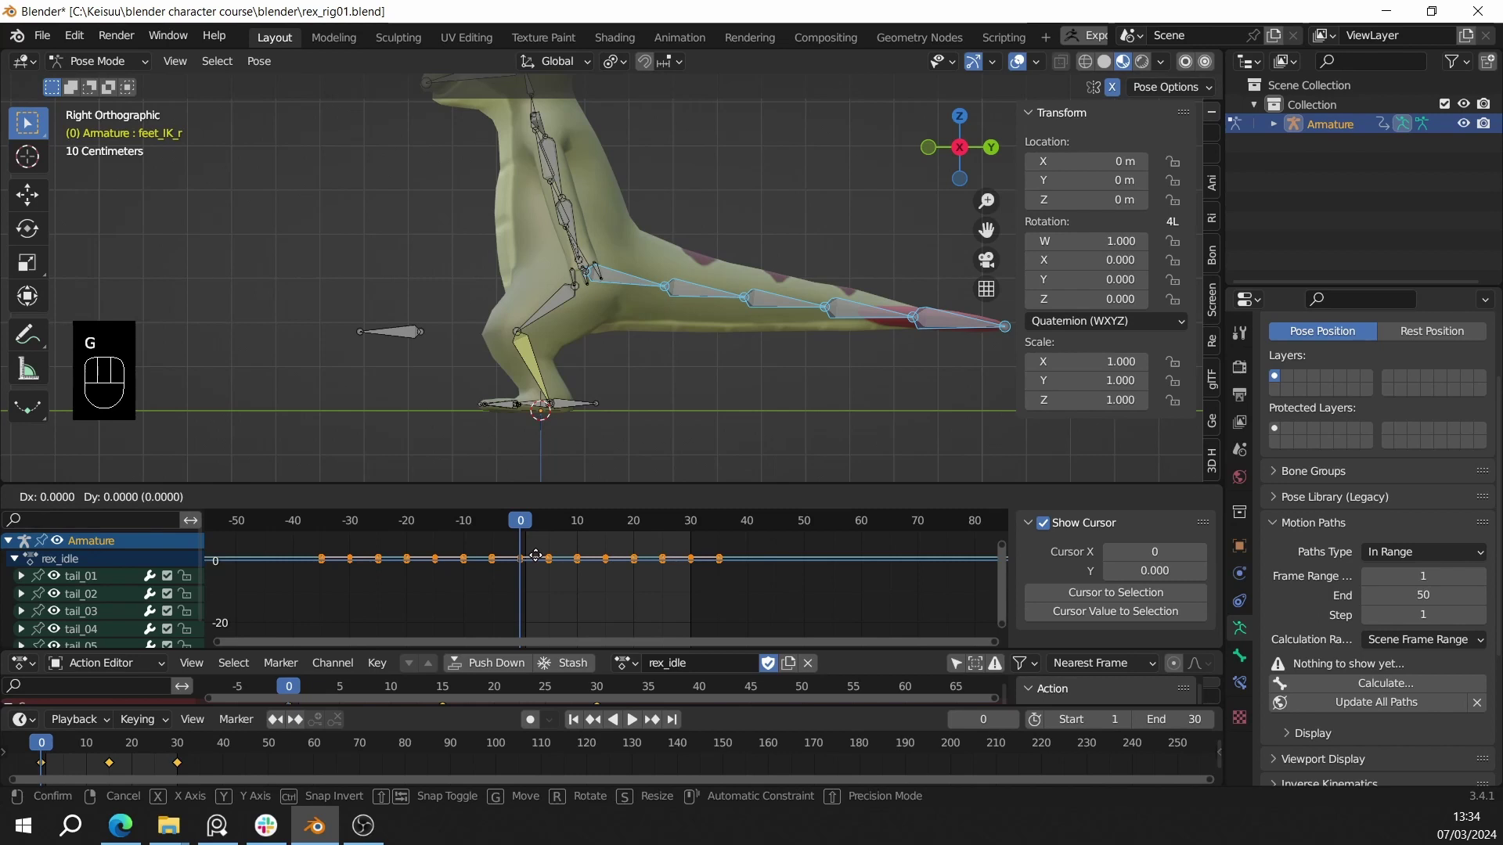
key("x")
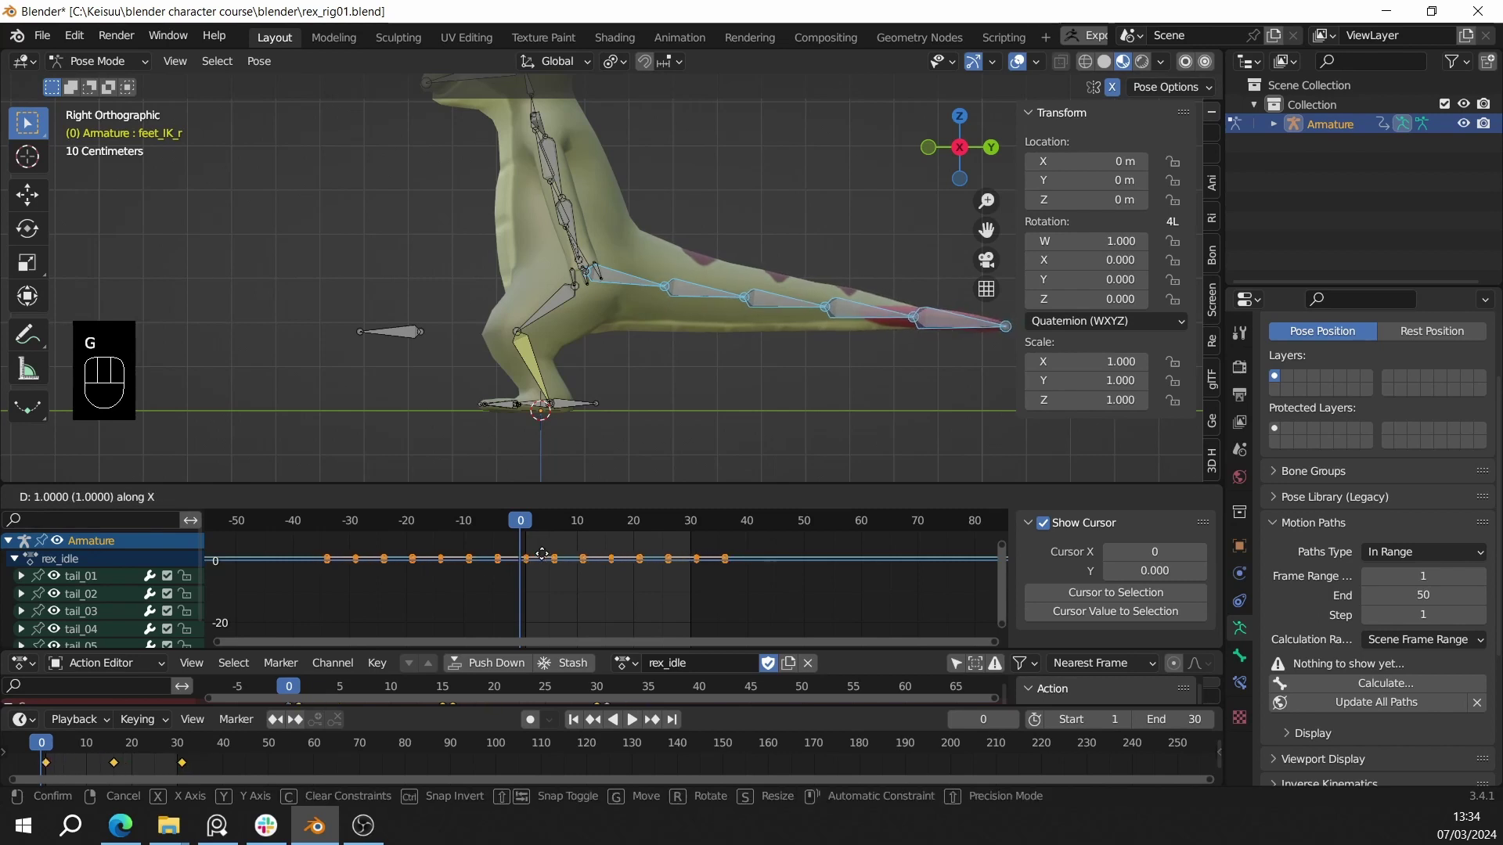
type("3")
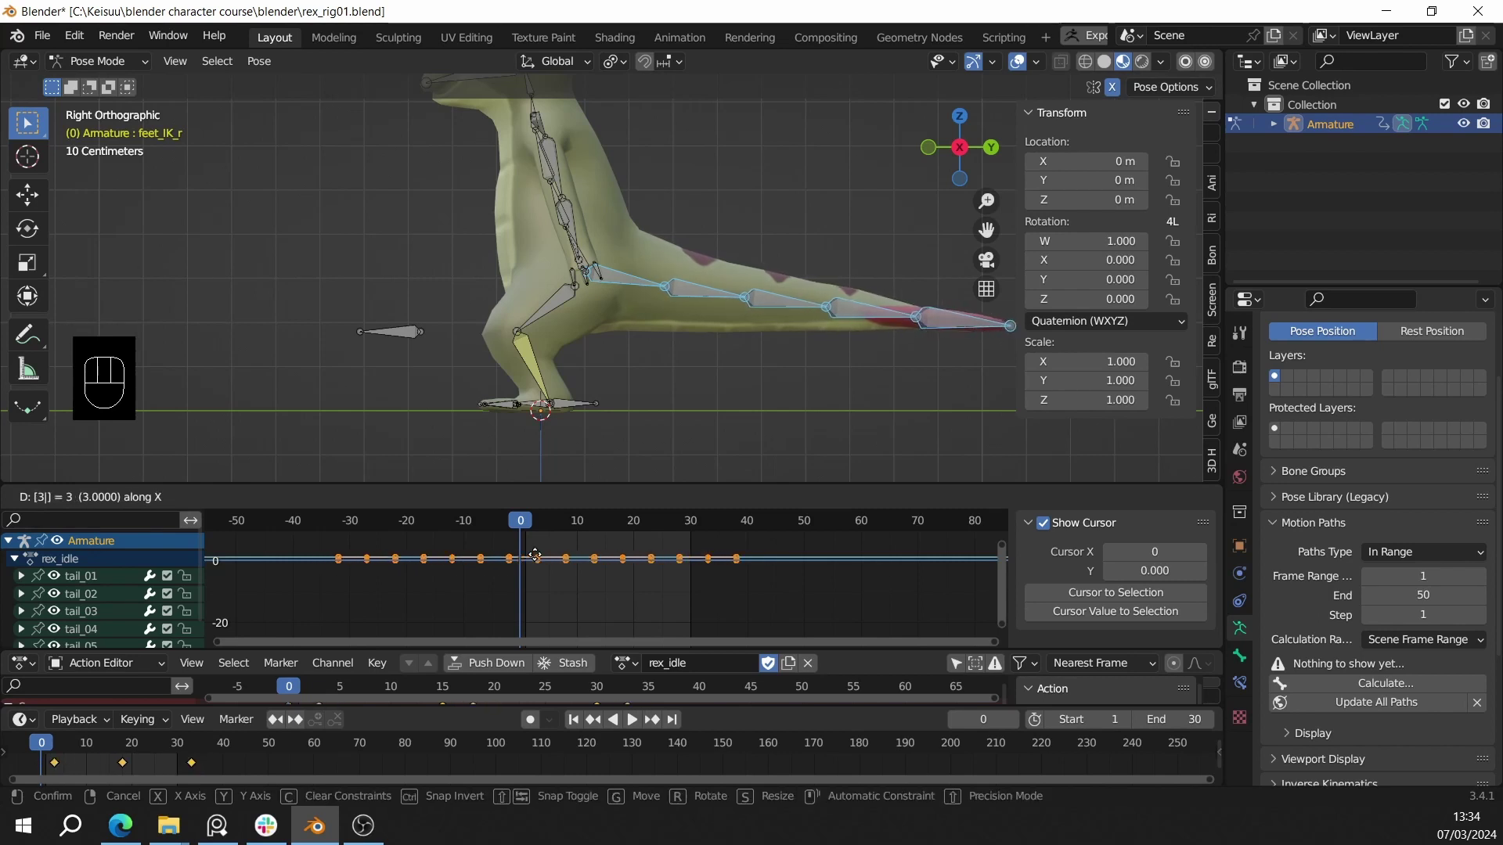
left_click(534, 555)
left_click(552, 581)
- Exclude the tail's base bone from the selection and shift all keyframes of tail_02 to tail_05 forward by 3 frames
scroll(553, 580, "up", 3)
mouse_move(503, 526)
left_mouse_down()
mouse_move(520, 532)
mouse_move(493, 528)
left_mouse_up()
scroll(568, 268, "down", 3)
left_click_drag(591, 220, 613, 302, "ctrl")
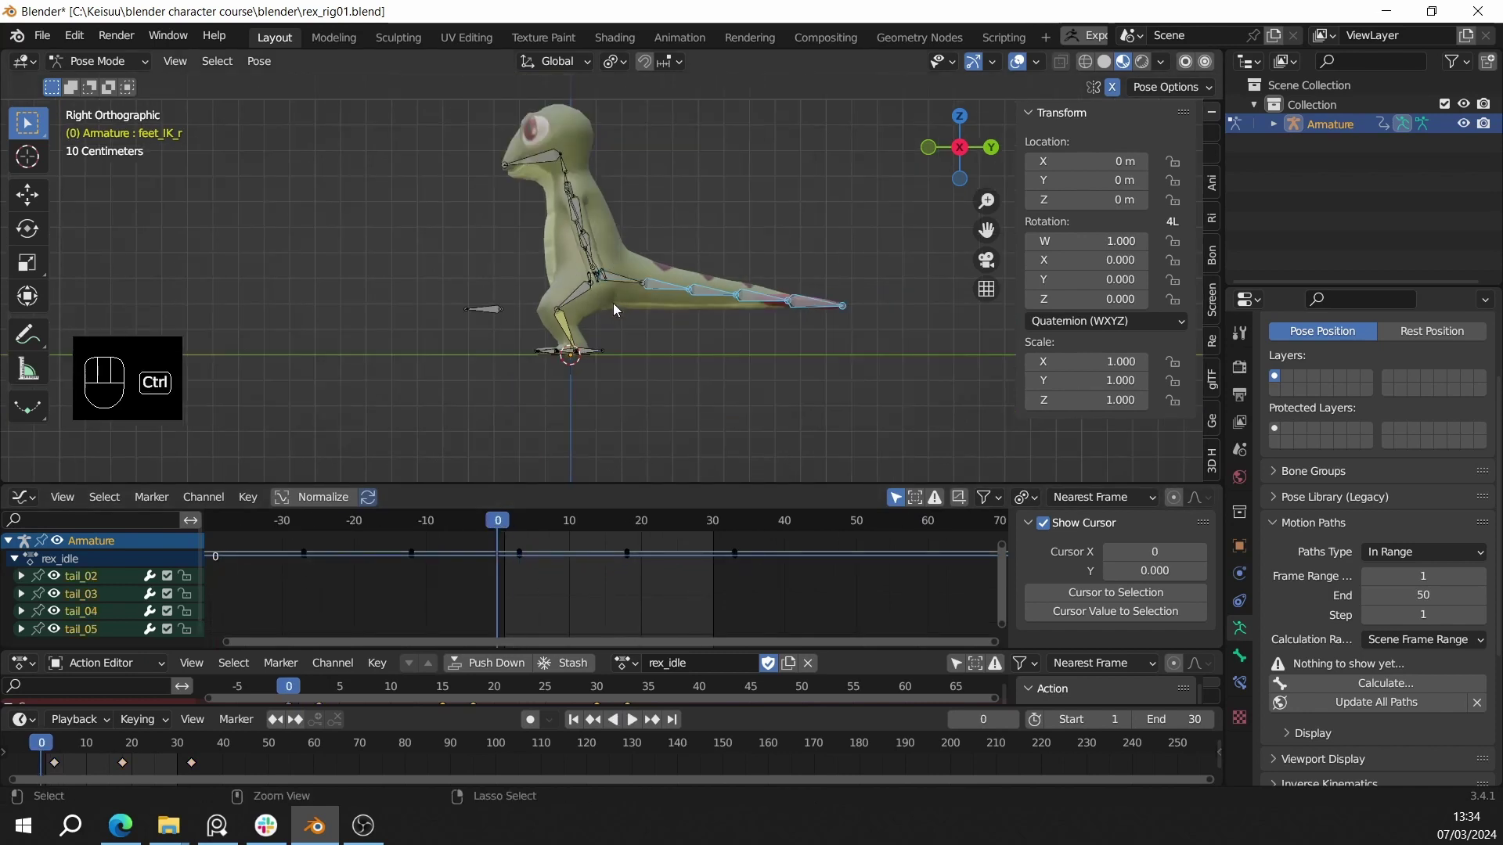
scroll(565, 564, "down", 2)
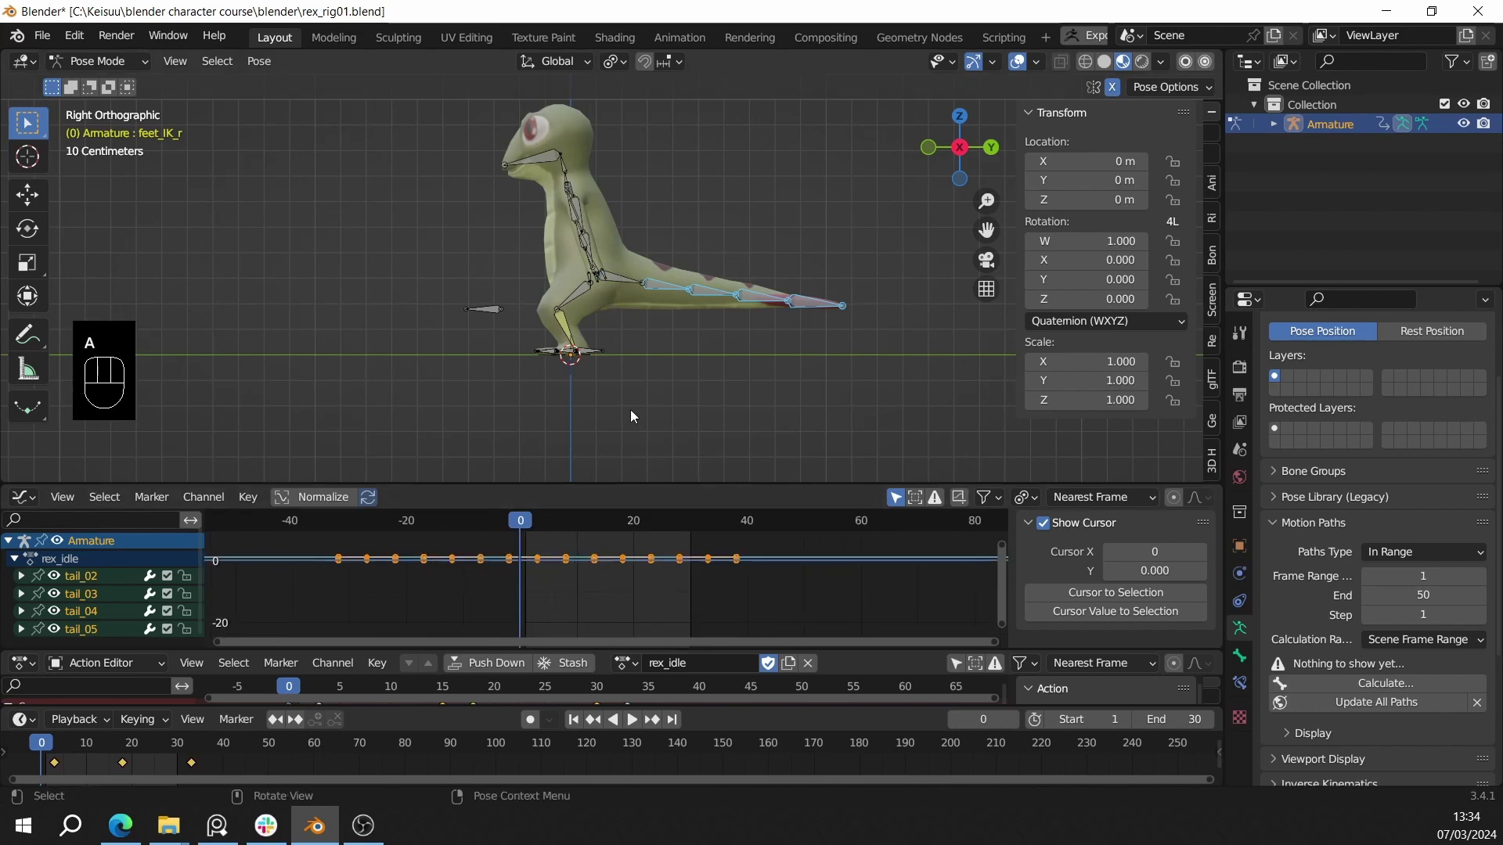
scroll(699, 349, "up", 3)
middle_click_drag(758, 296, 583, 282, "shift")
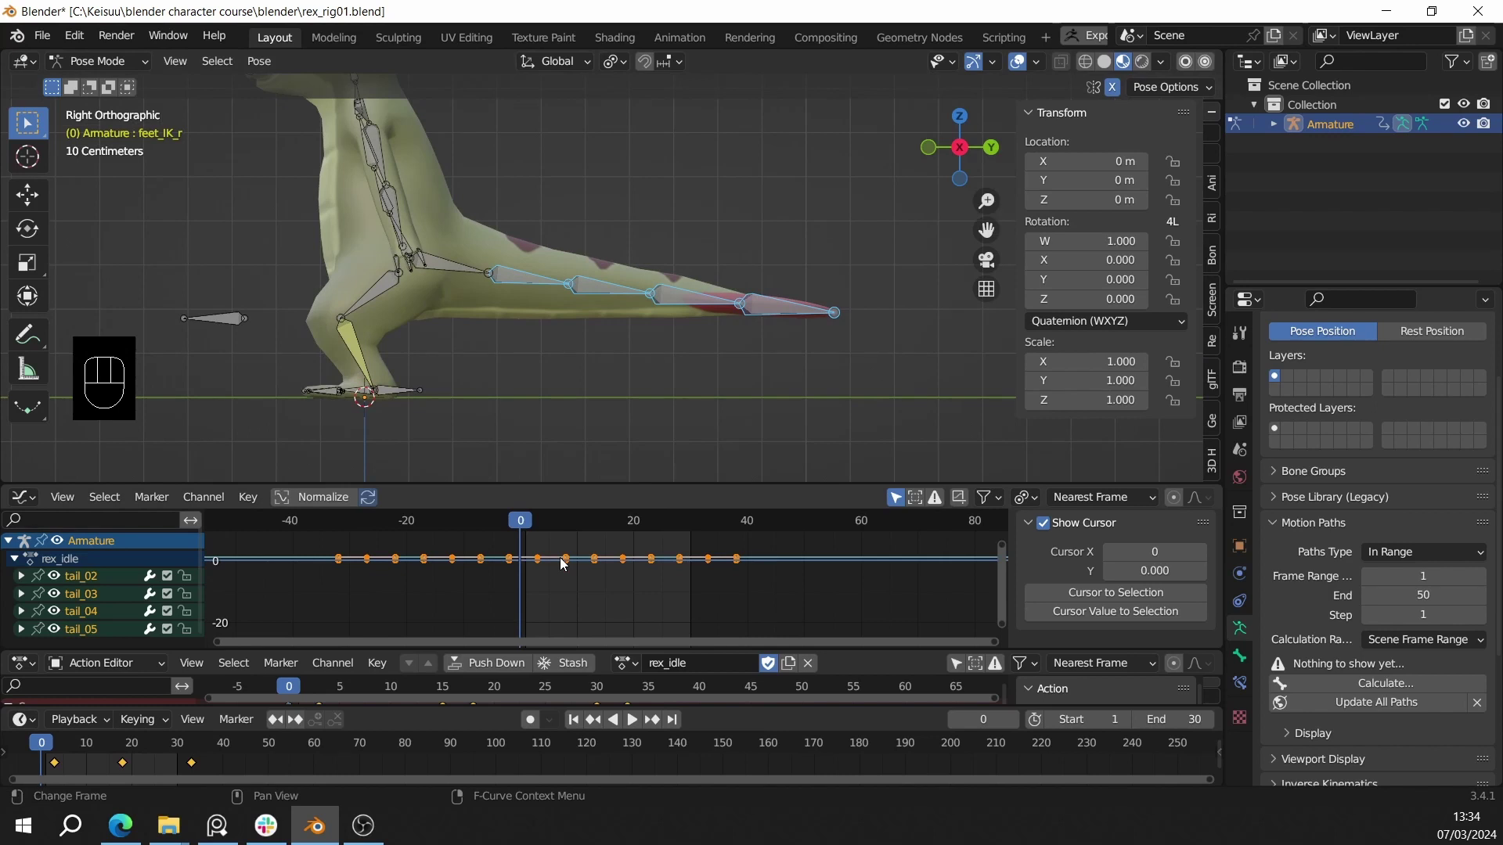
type("gx3")
key("Return")
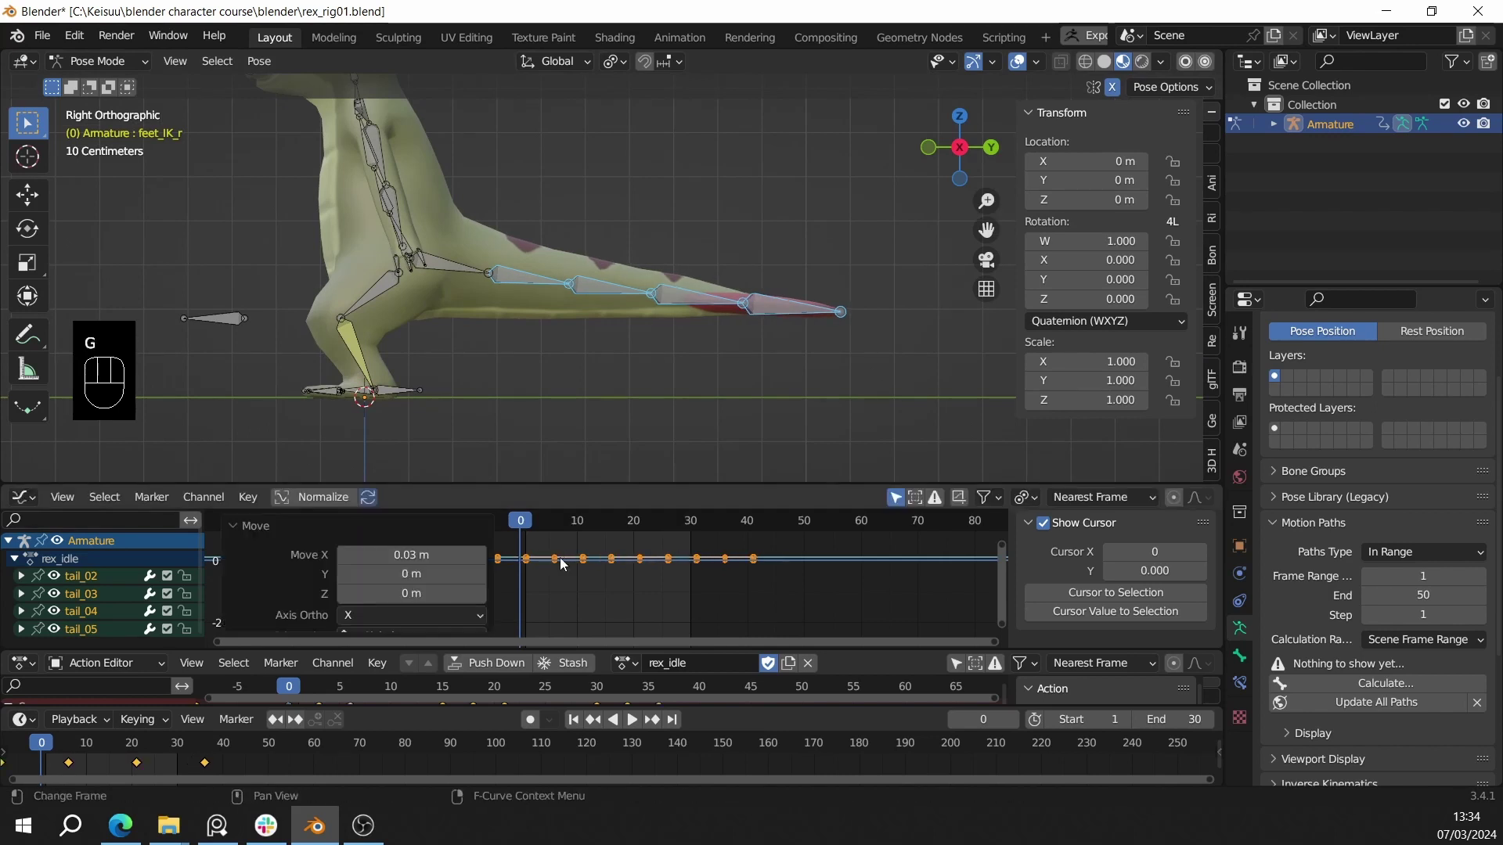
- Exclude tail_02 from the selection and shift the keyframes of tail_03, tail_04 and tail_05 forward by 3 frames
middle_click_drag(585, 368, 648, 358, "shift")
left_click_drag(537, 191, 591, 333, "ctrl")
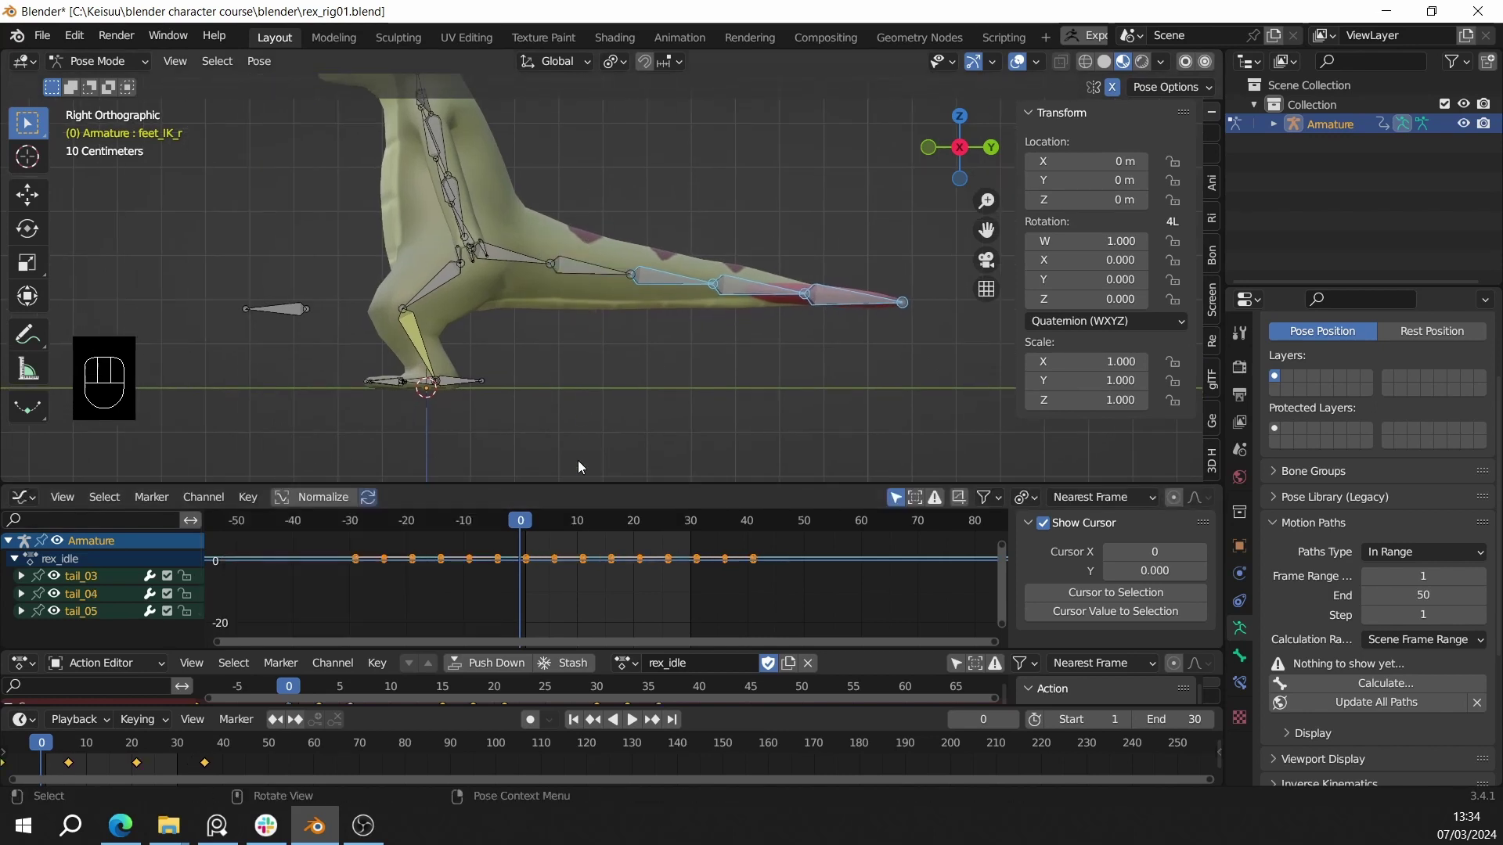
key("g")
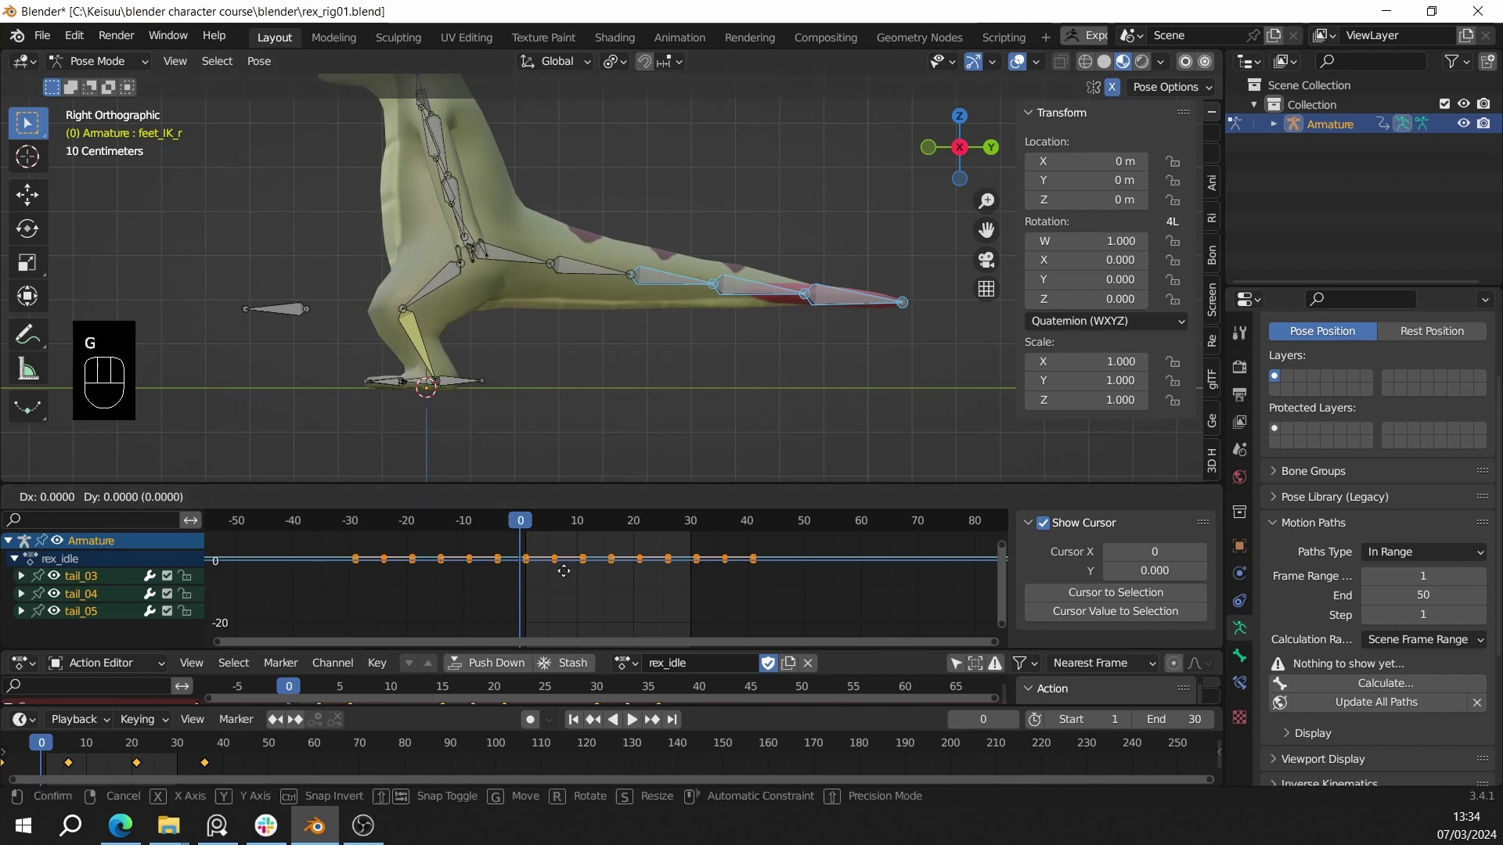
left_click(565, 574)
- Exclude tail_03 from the selection and shift the keyframes of tail_04 and tail_05 forward by 3 frames
middle_click_drag(636, 333, 622, 261, "shift")
left_click(622, 262, "ctrl")
key("g")
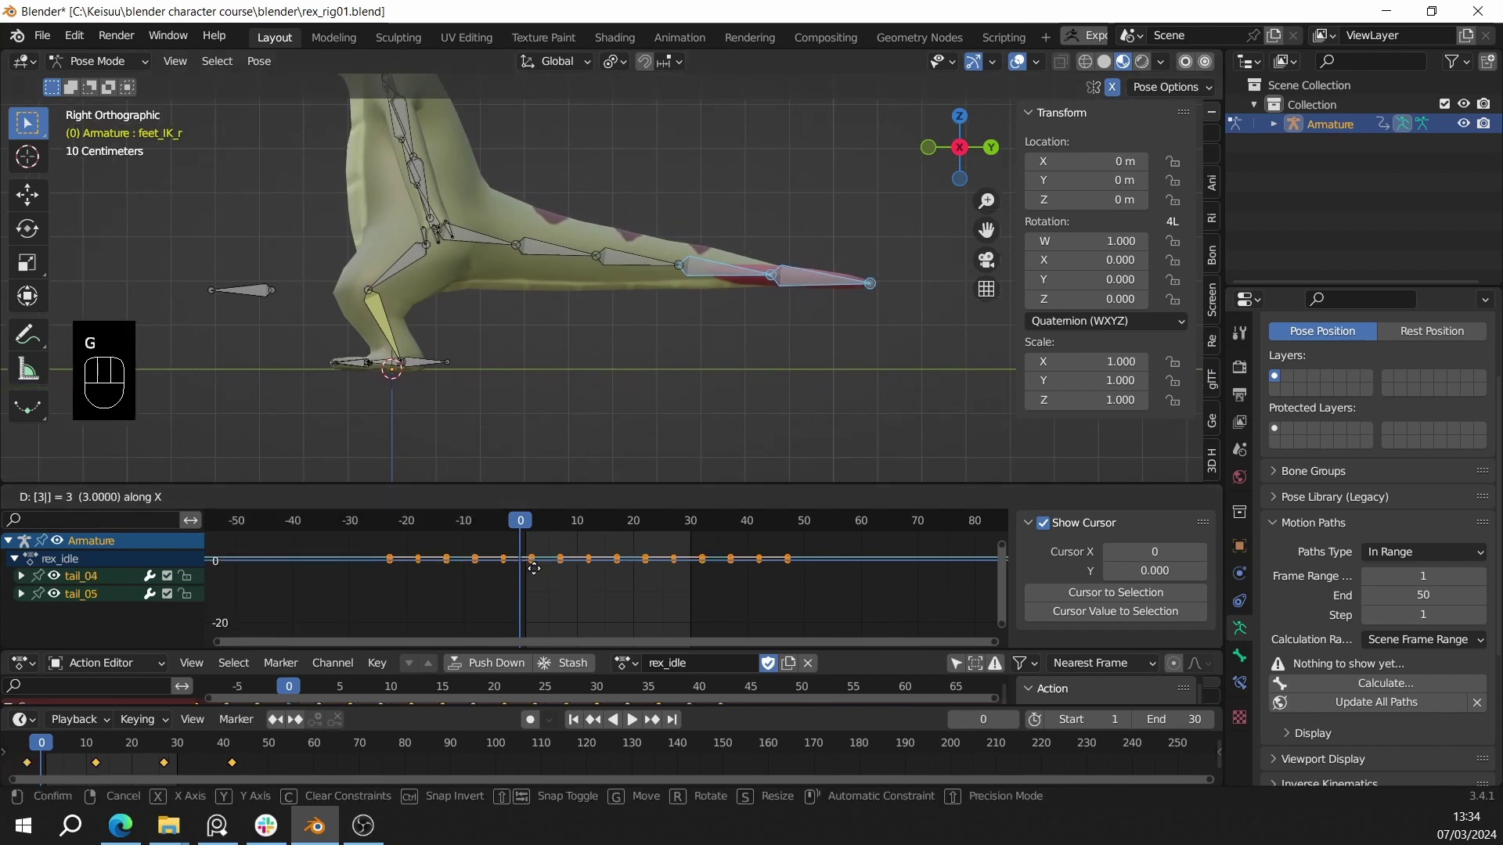
left_click(552, 570)
- Leave only tail_05 selected and shift its keyframes forward by 3 frames
left_click(688, 262, "ctrl")
key("g")
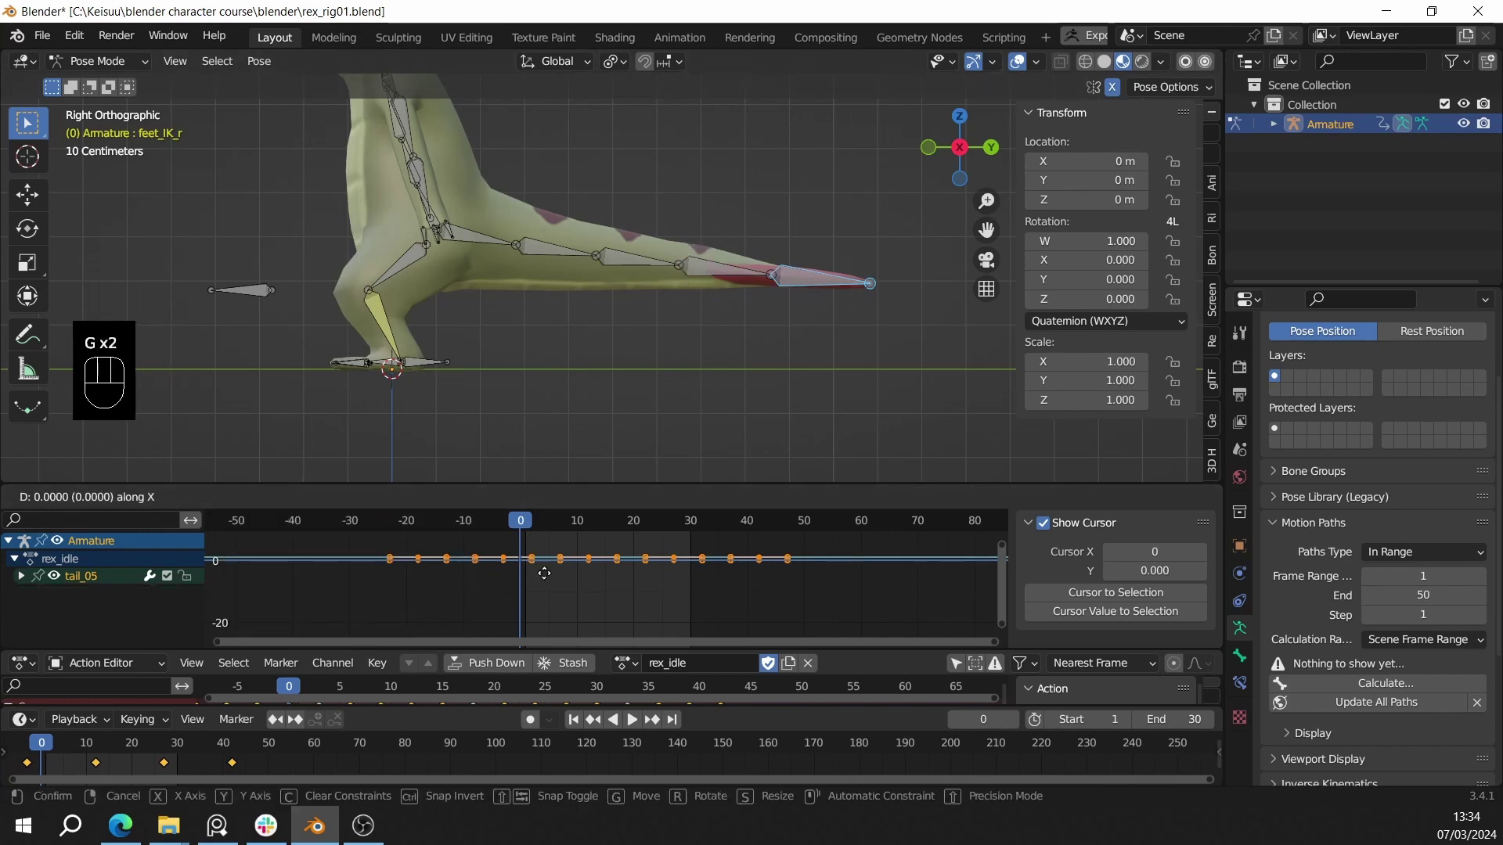
left_click(565, 584)
left_click(565, 584)
- Deselect the bones, play the animation and examine the tail's overlapping motion in the top and right views
scroll(643, 237, "down", 3)
middle_click_drag(643, 237, 648, 376)
left_click(611, 319)
scroll(612, 318, "up", 3)
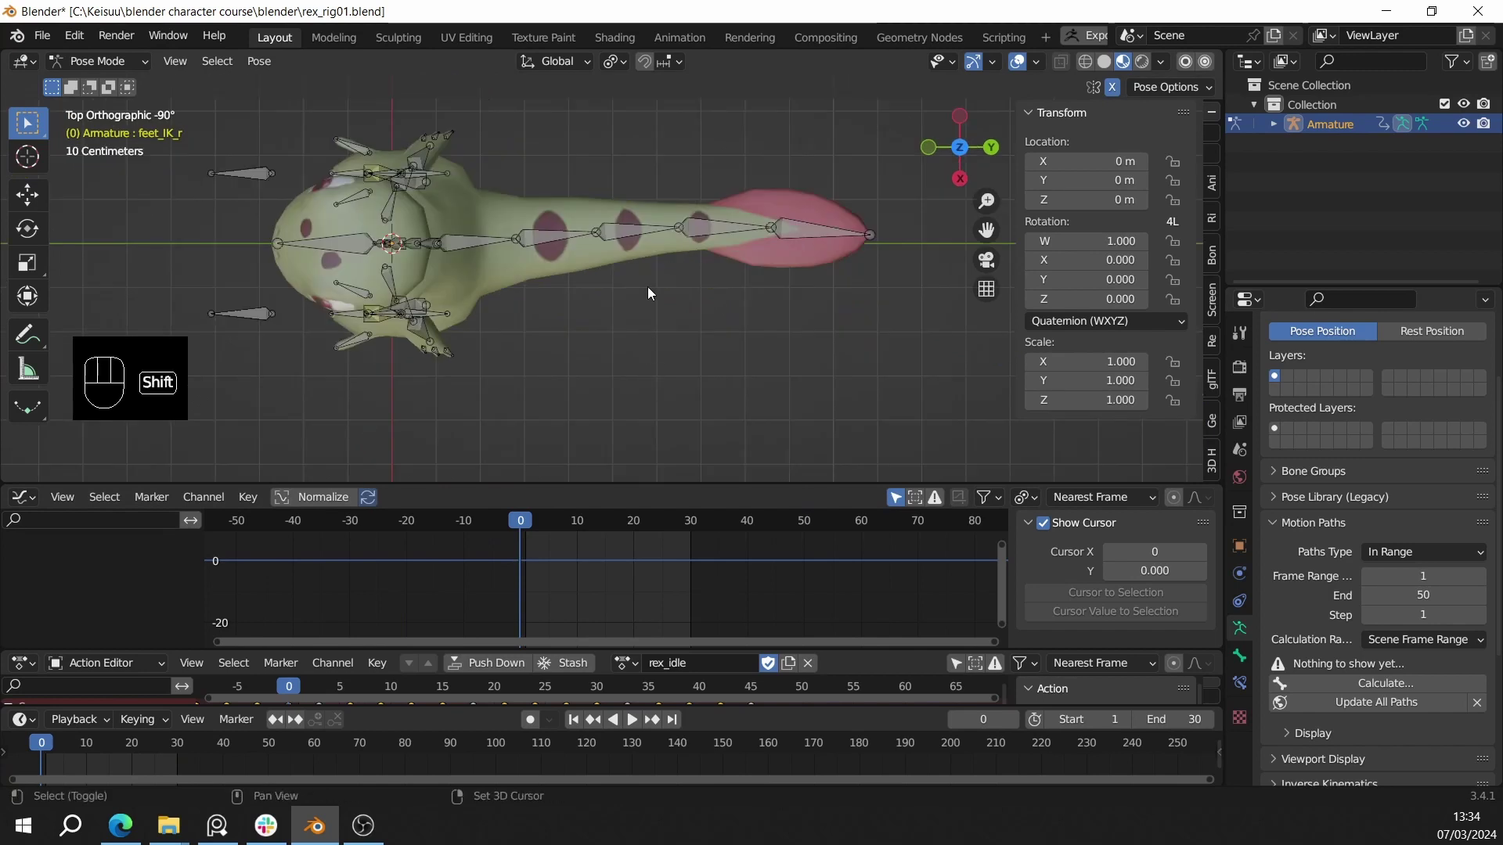
middle_click_drag(646, 287, 640, 333, "shift")
scroll(640, 333, "down", 2)
key("shift+space")
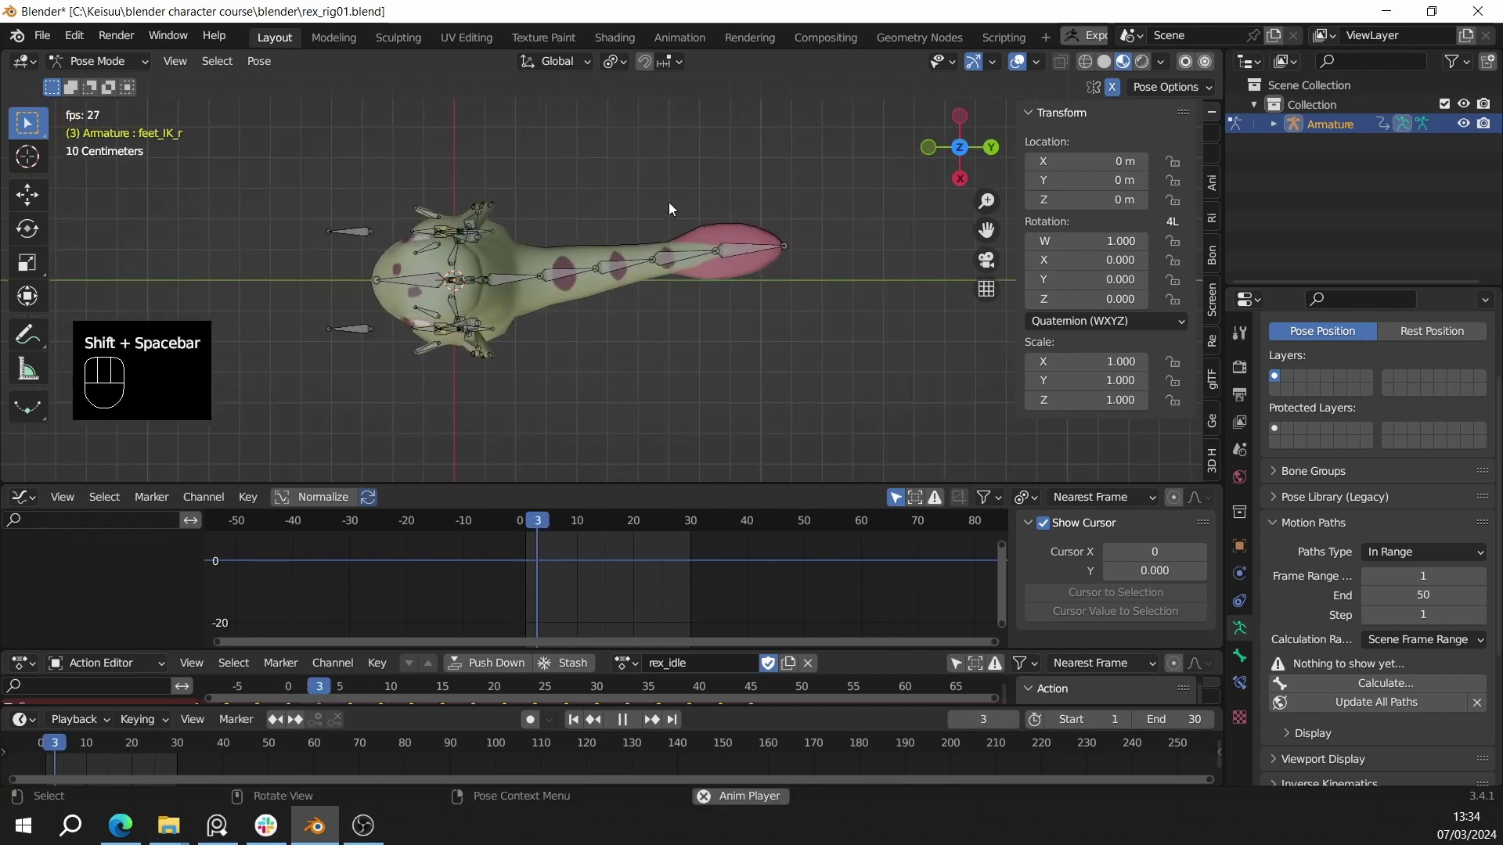
middle_click_drag(640, 337, 565, 479)
middle_click_drag(532, 352, 642, 416, "shift")
scroll(614, 351, "up", 3)
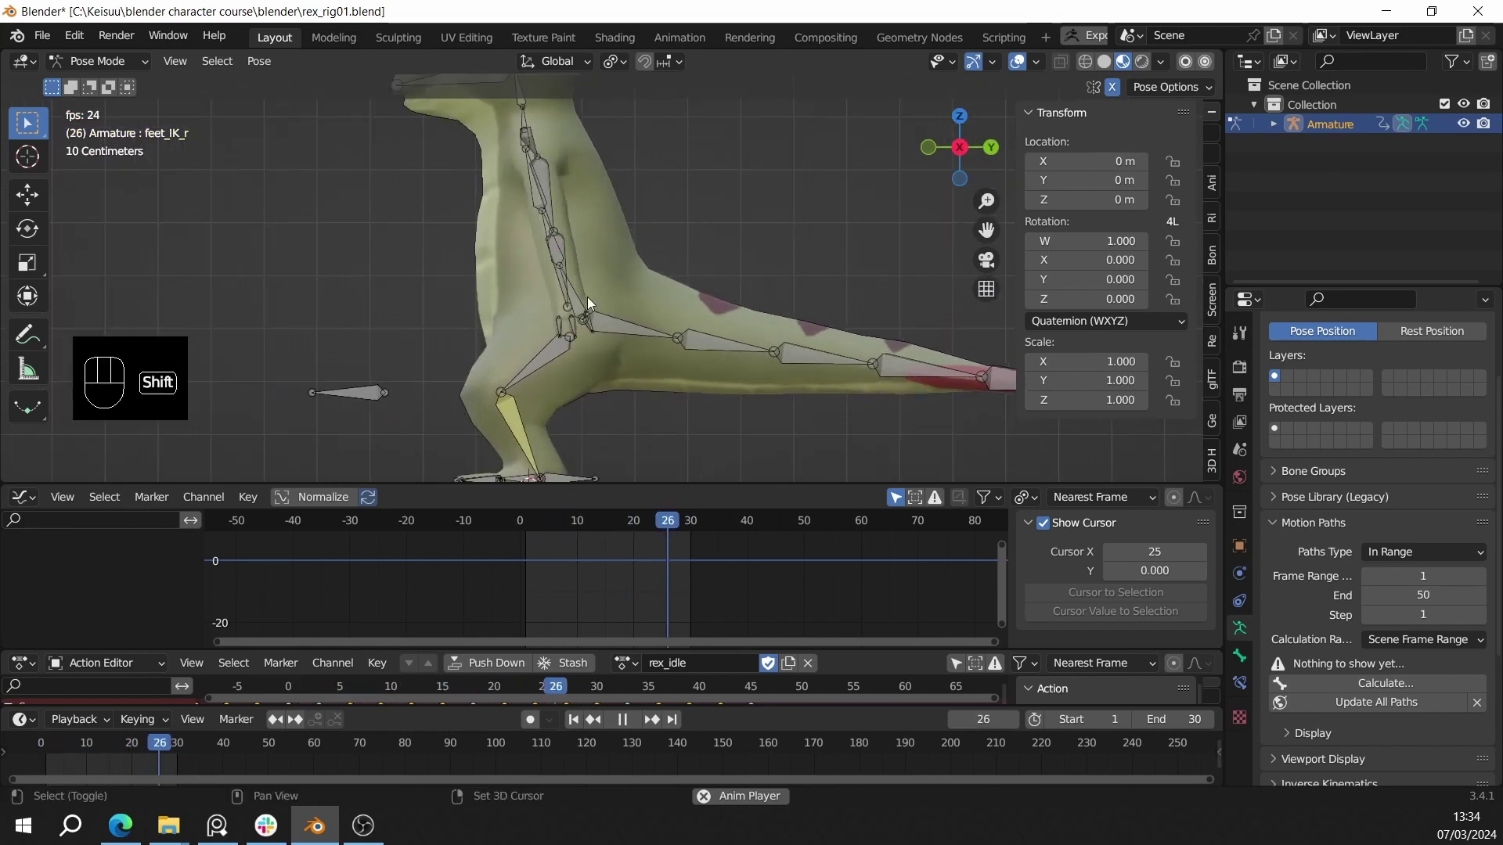
key("shift+space")
- Select spine_01, spine_02, spine03, neck and head, and duplicate all their keyframes by -30 frames along X
middle_click_drag(587, 298, 715, 313)
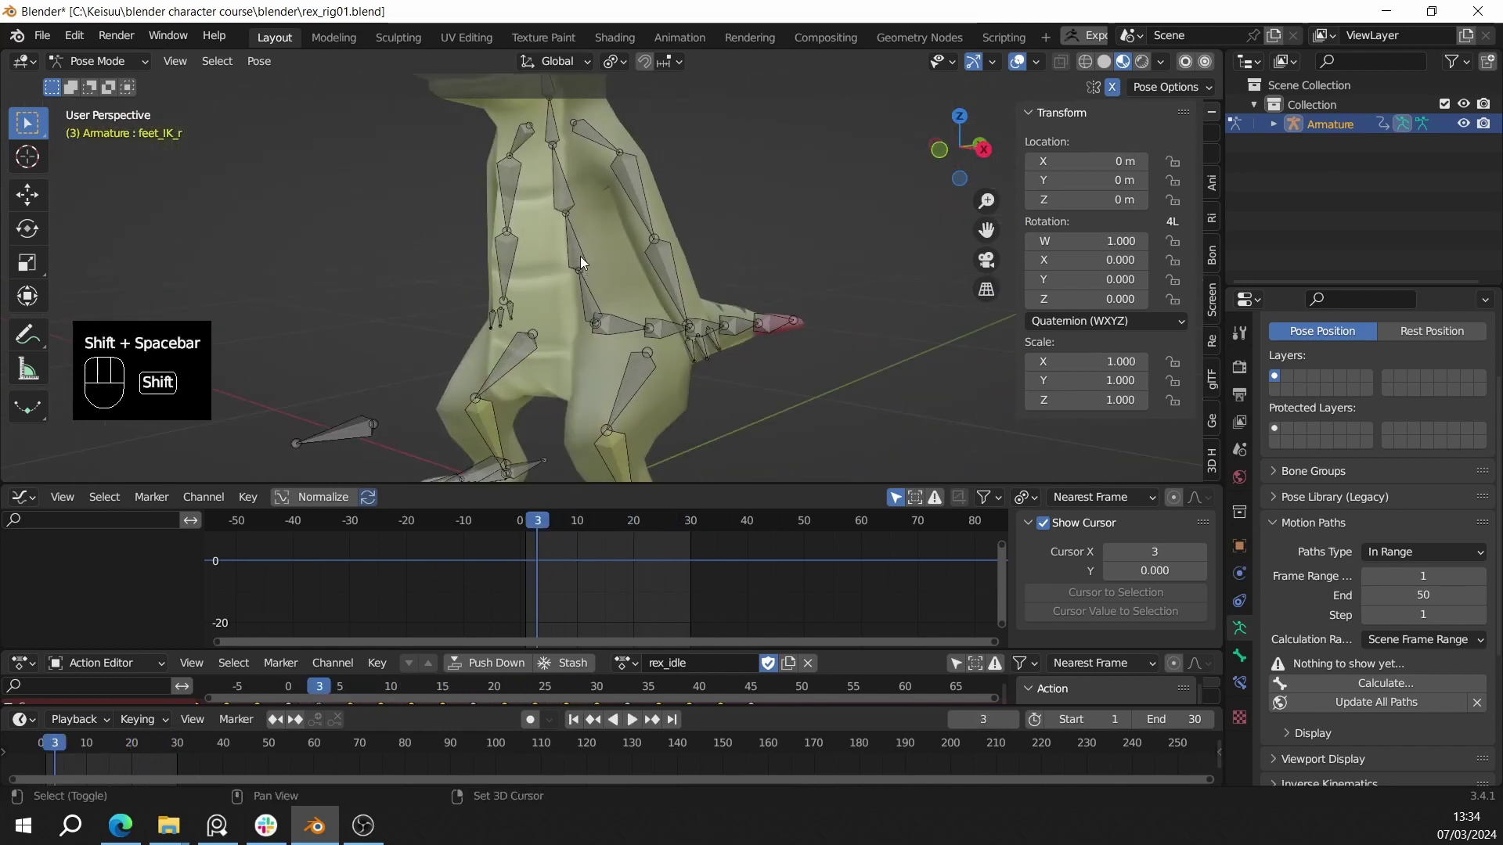
middle_click_drag(580, 255, 590, 288, "shift")
left_click(590, 288, "shift")
left_click(574, 208, "shift")
middle_click_drag(575, 209, 569, 252, "shift")
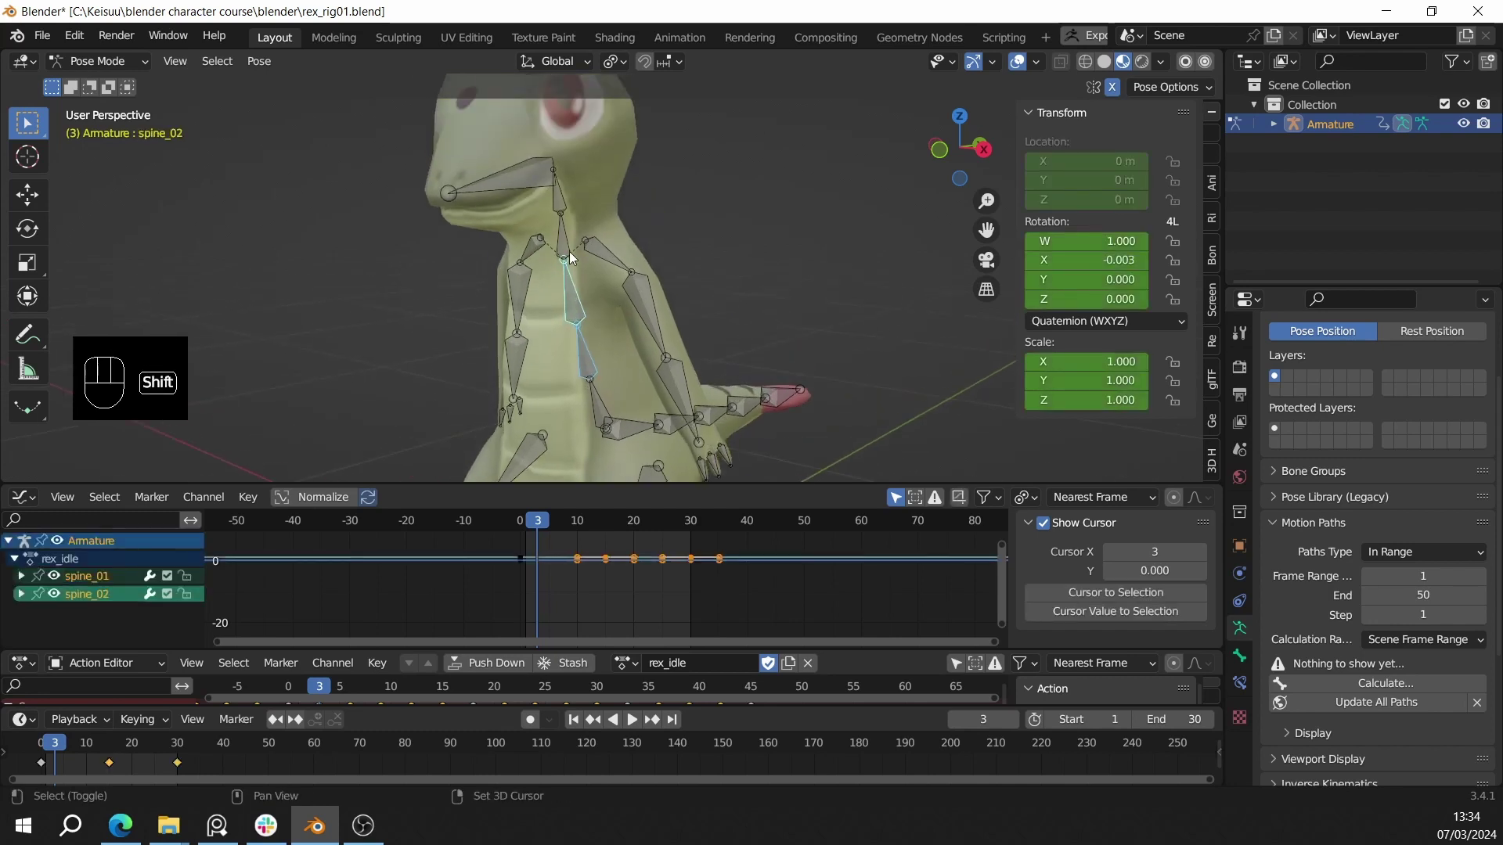
left_click(563, 235, "shift")
left_click(556, 190, "shift")
left_click(489, 184, "shift")
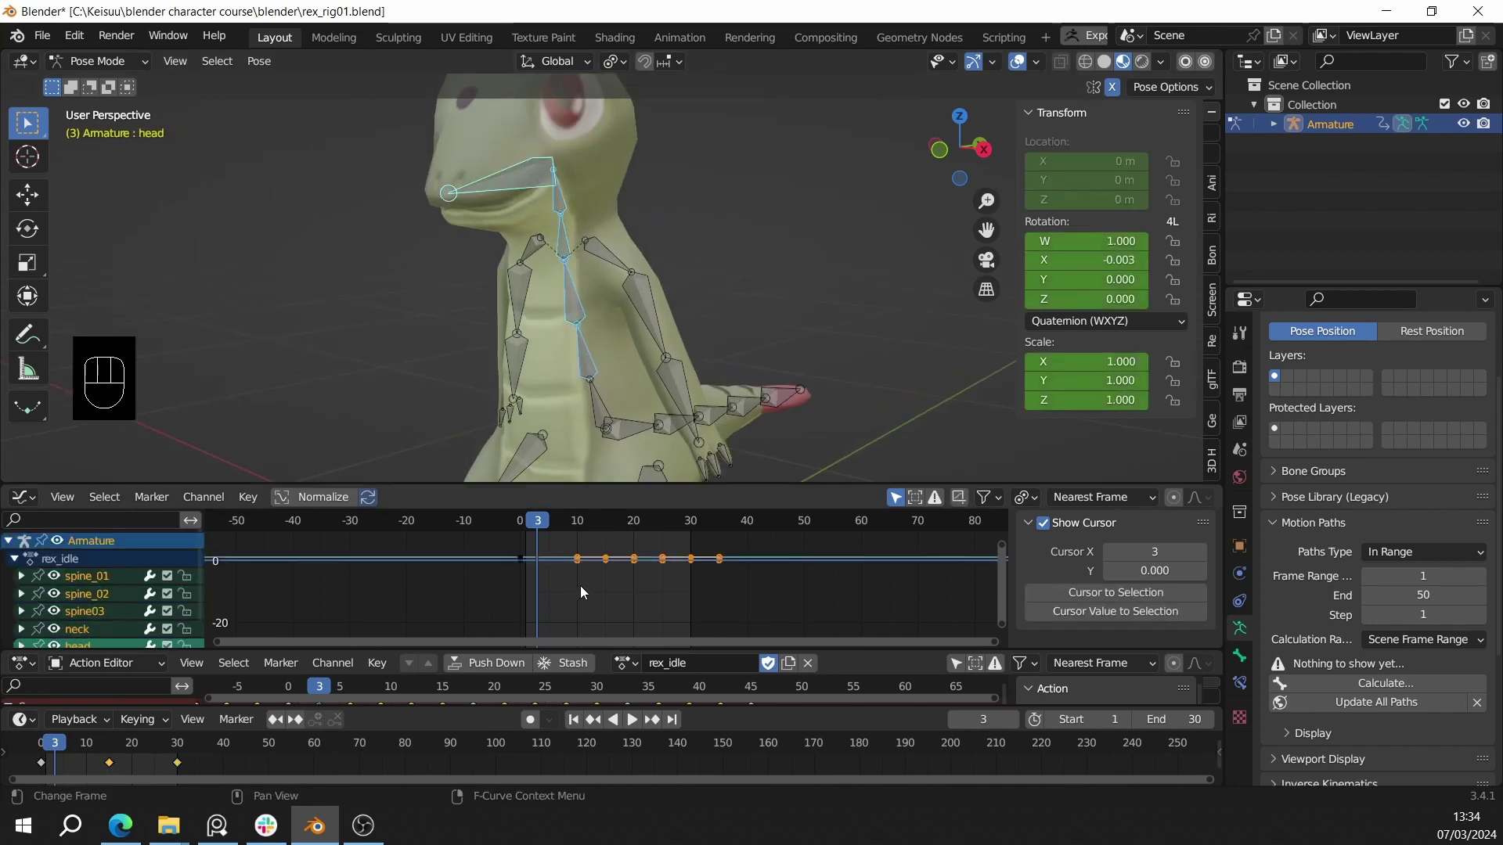
key("a")
mouse_move(608, 377)
middle_mouse_down("shift")
mouse_move(608, 283)
mouse_move(593, 287)
mouse_move(633, 379)
middle_mouse_up("shift")
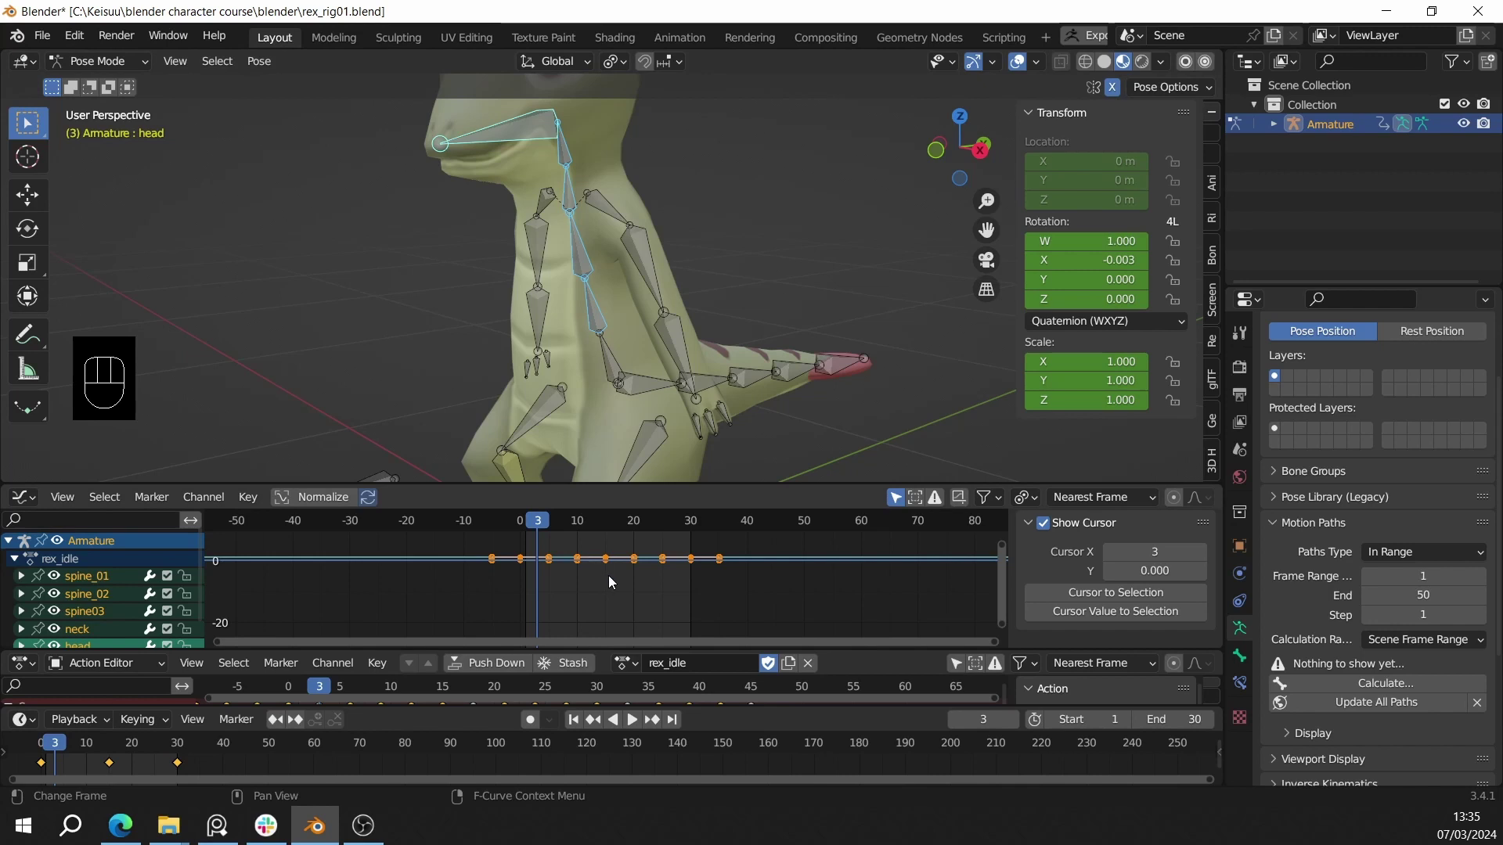
key("a")
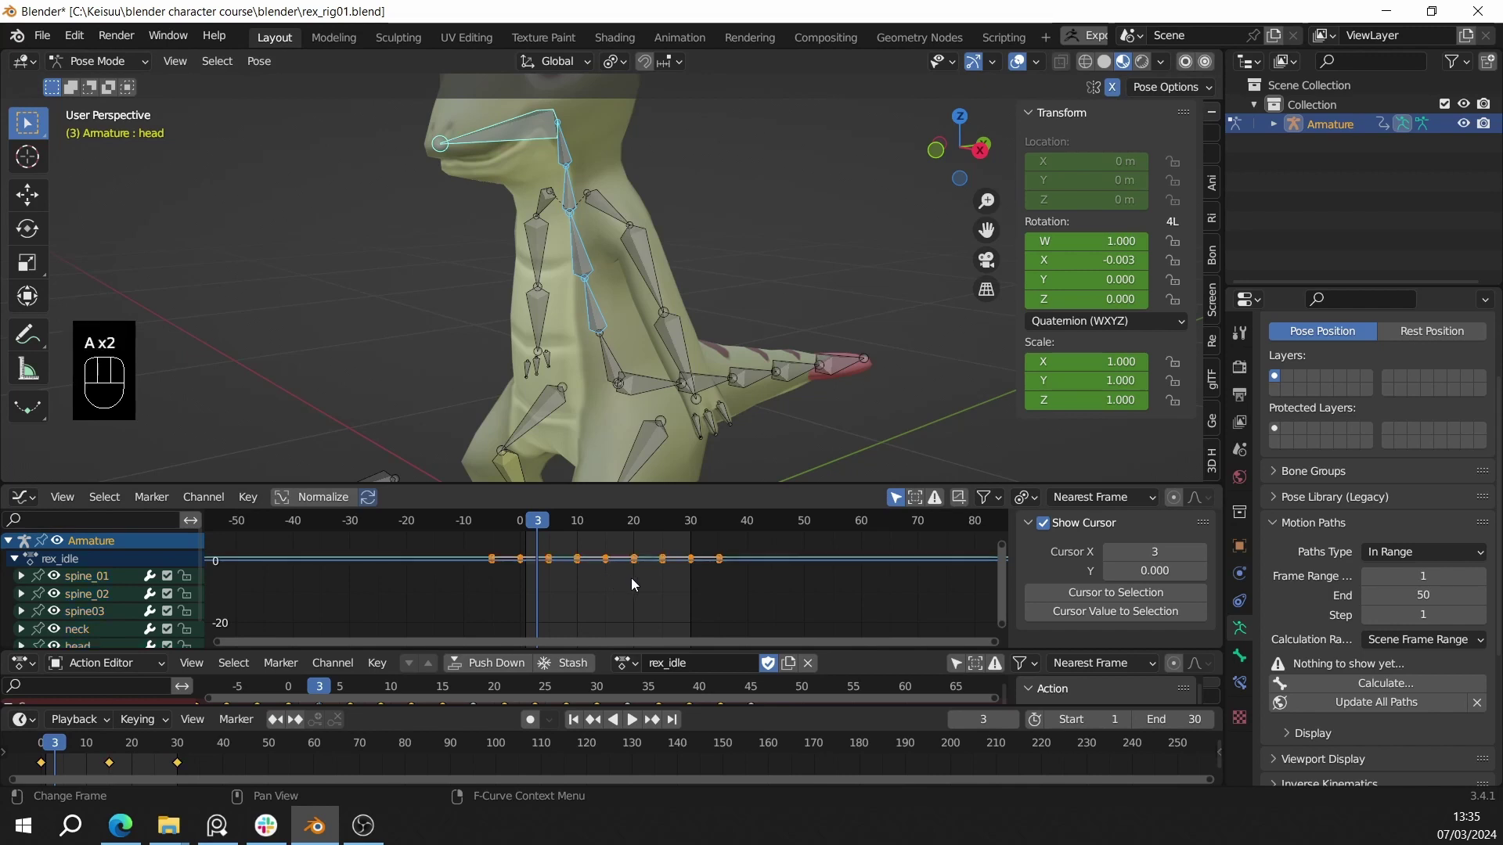
key("shift+d")
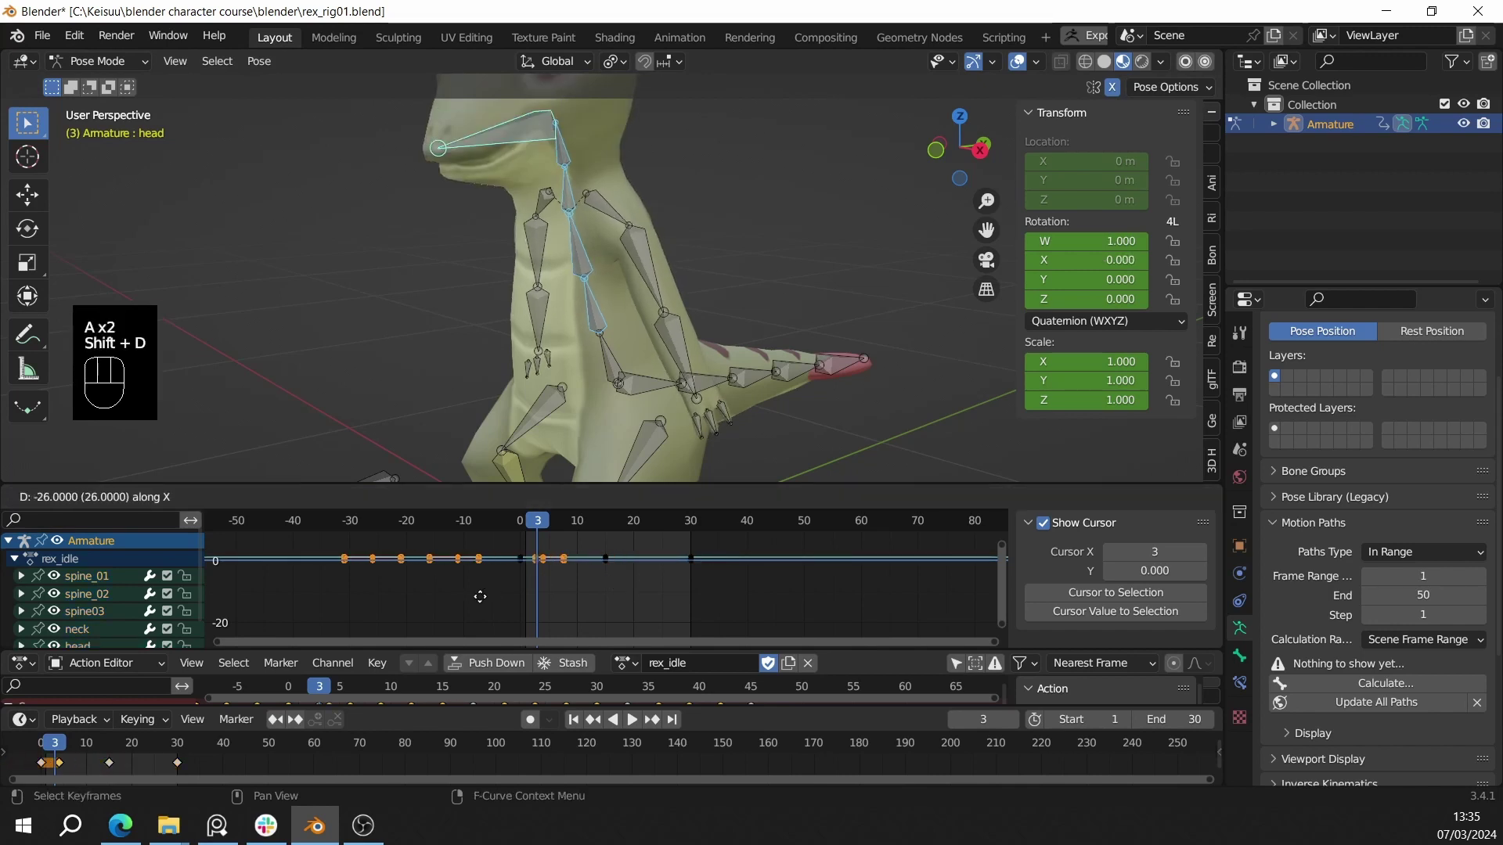
left_click(462, 596)
left_click(538, 595)
- Go to frame 0 and shift all keyframes of the spine, neck and head bones forward by 3 frames
middle_click_drag(542, 589, 586, 596, "shift")
left_click_drag(582, 528, 559, 526)
key("a")
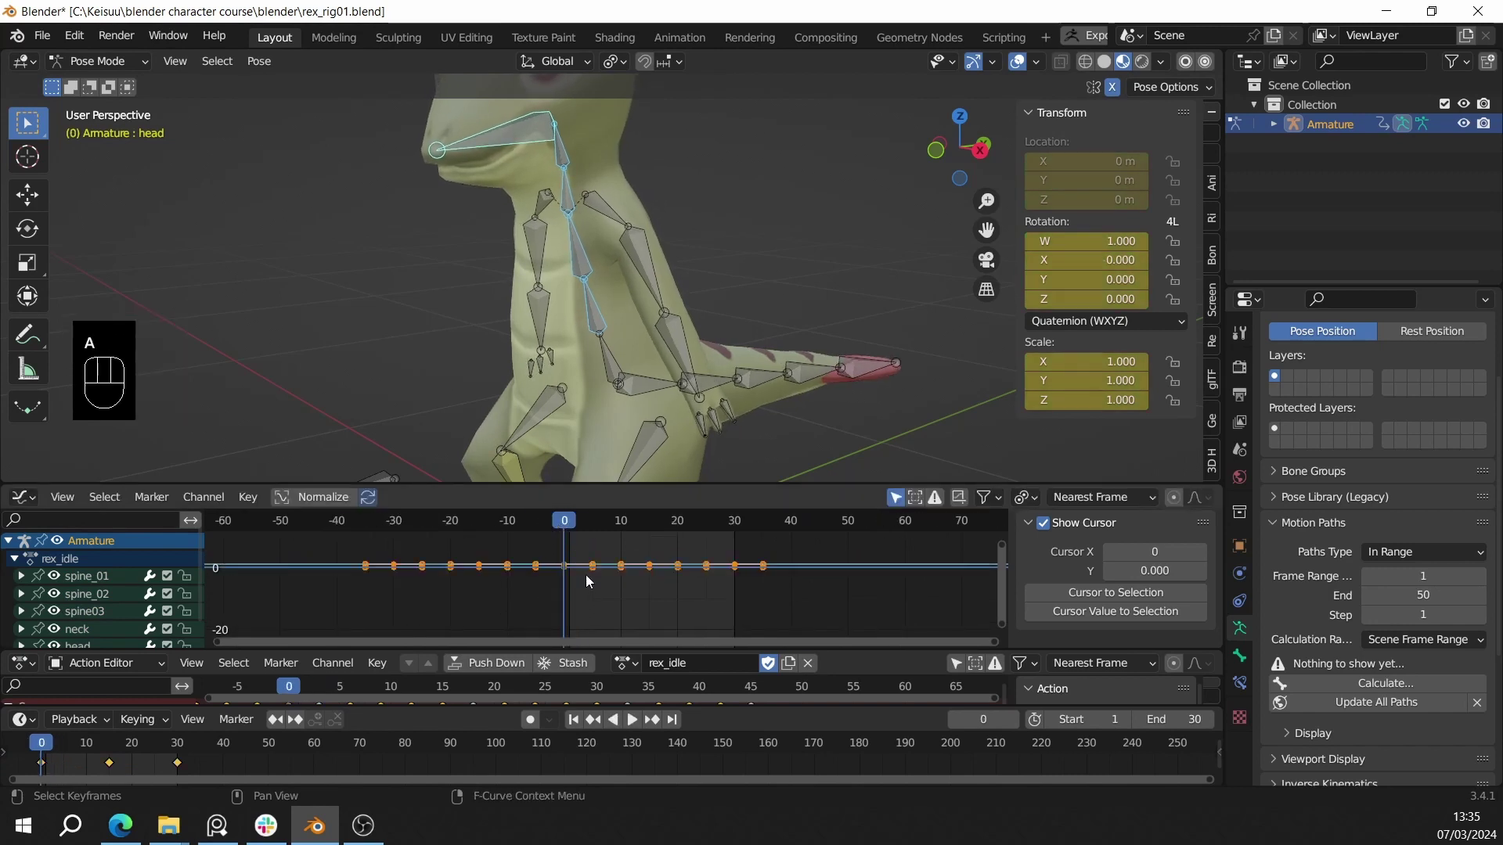
key("g")
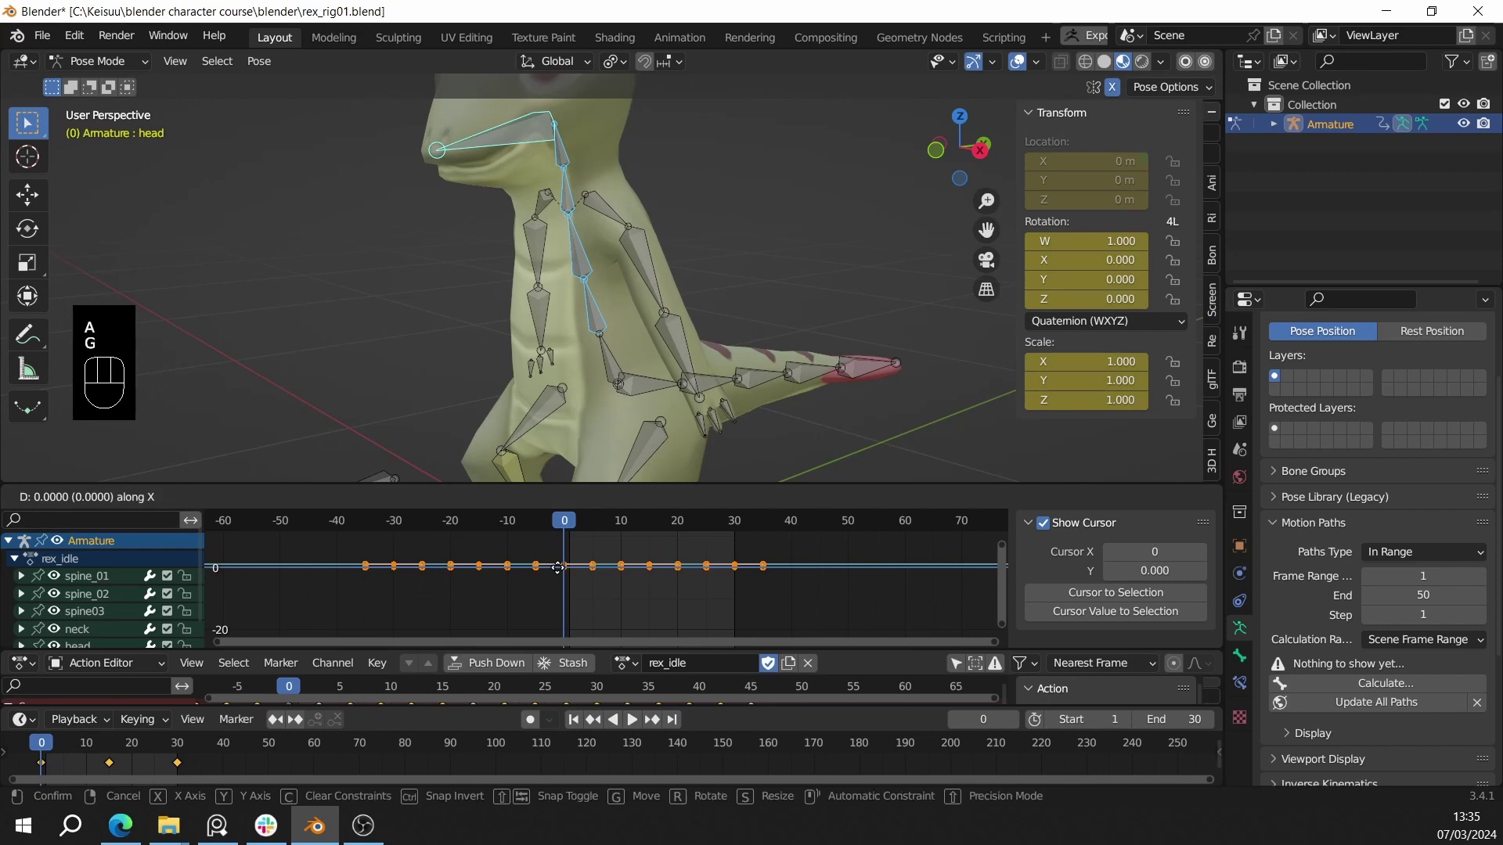
left_click(560, 573)
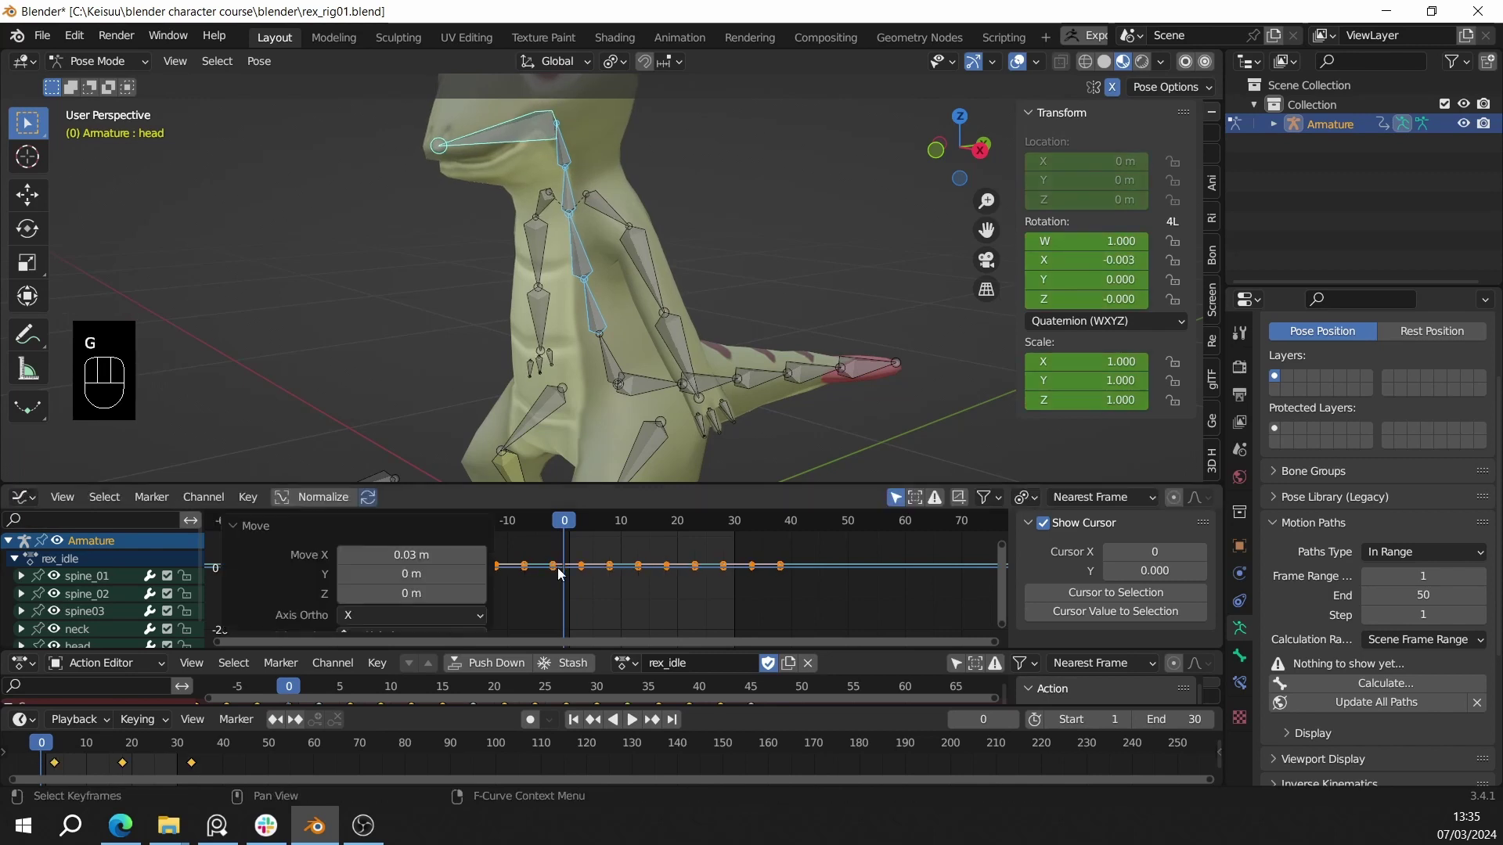
- Exclude spine_01 from the selection and shift the keyframes of spine_02, spine03, neck and head forward by 3 frames
left_click(574, 312, "ctrl")
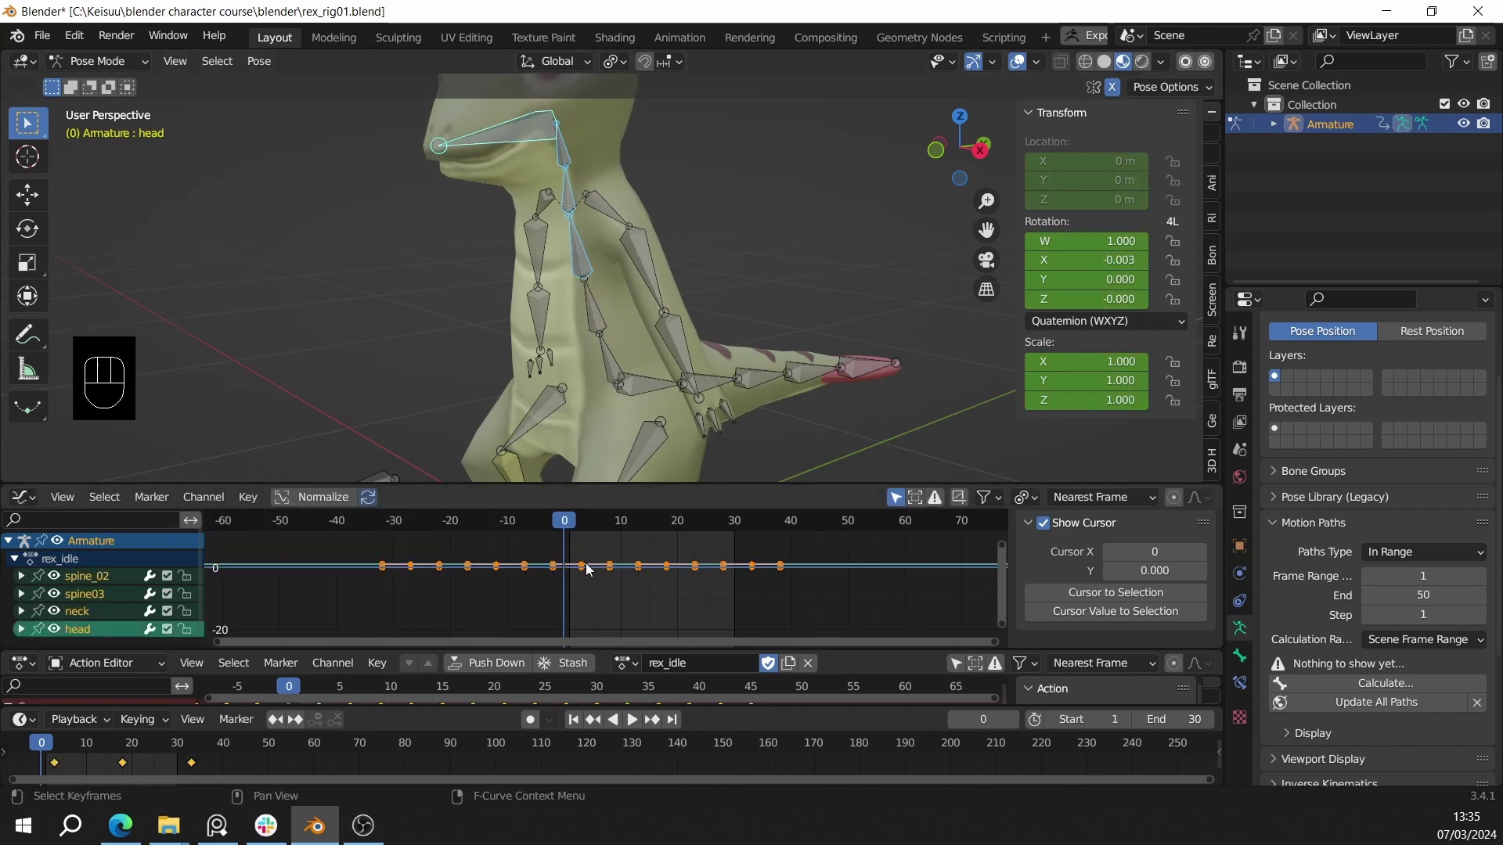
key("g")
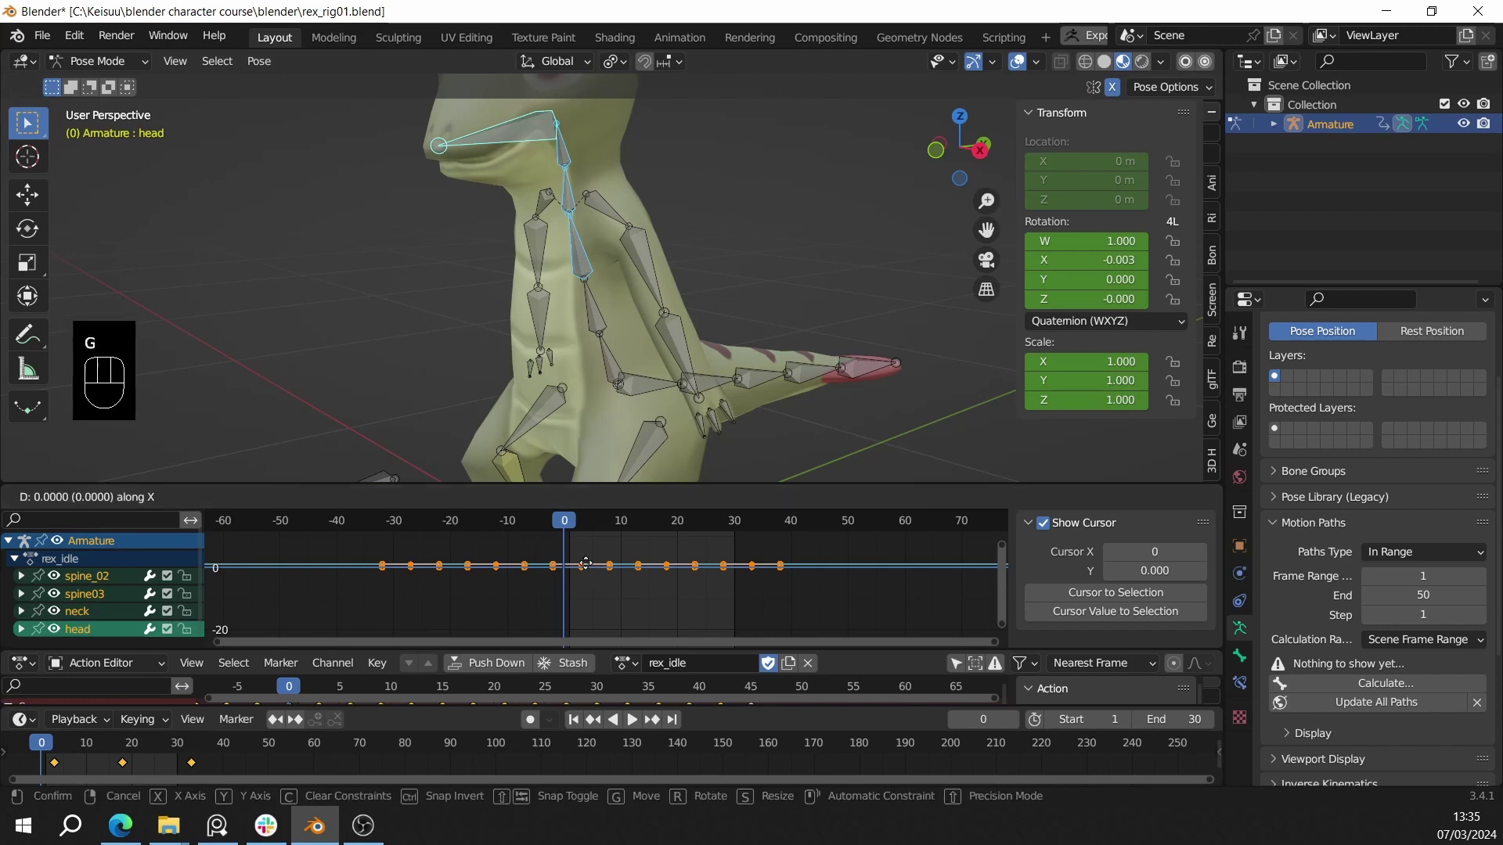
left_click(589, 569)
- Exclude spine_02 from the selection and shift the keyframes of spine03, neck and head forward by 3 frames
middle_click_drag(618, 383, 626, 395, "shift")
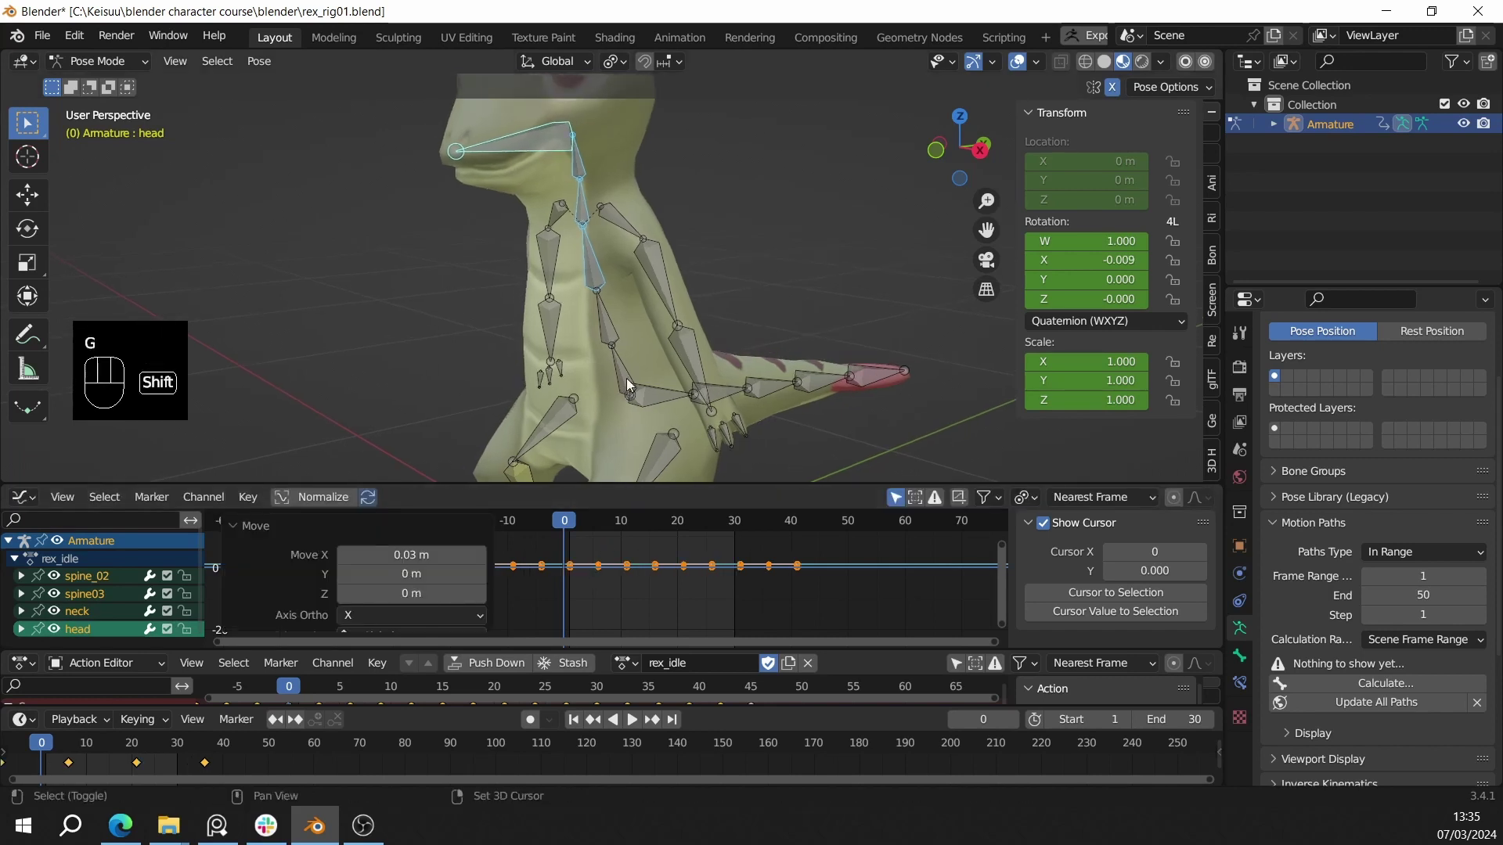
scroll(624, 352, "up", 1)
middle_click_drag(621, 317, 585, 308)
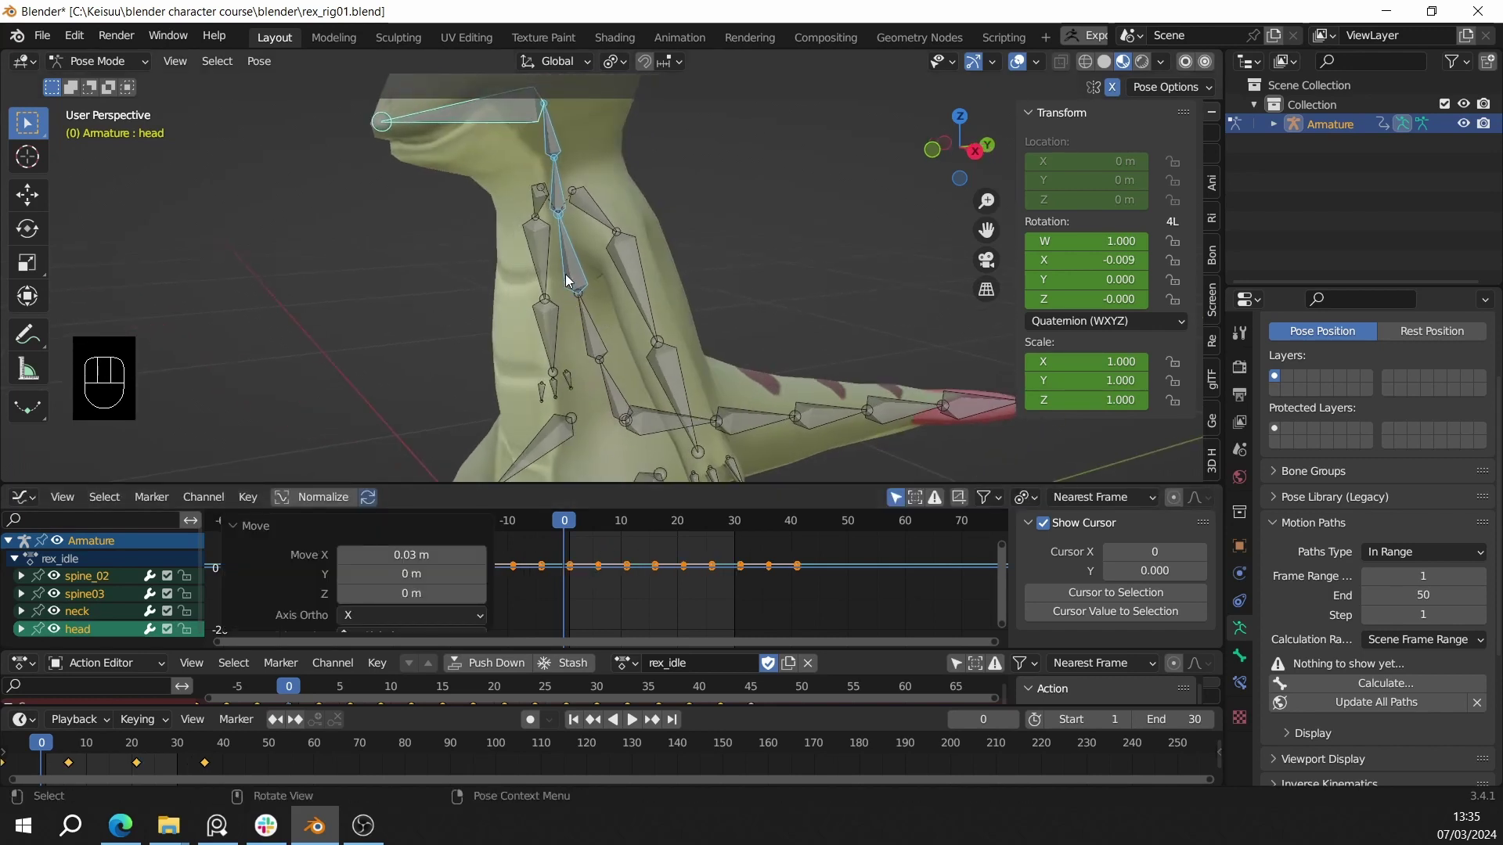
left_click(566, 275, "ctrl")
key("g")
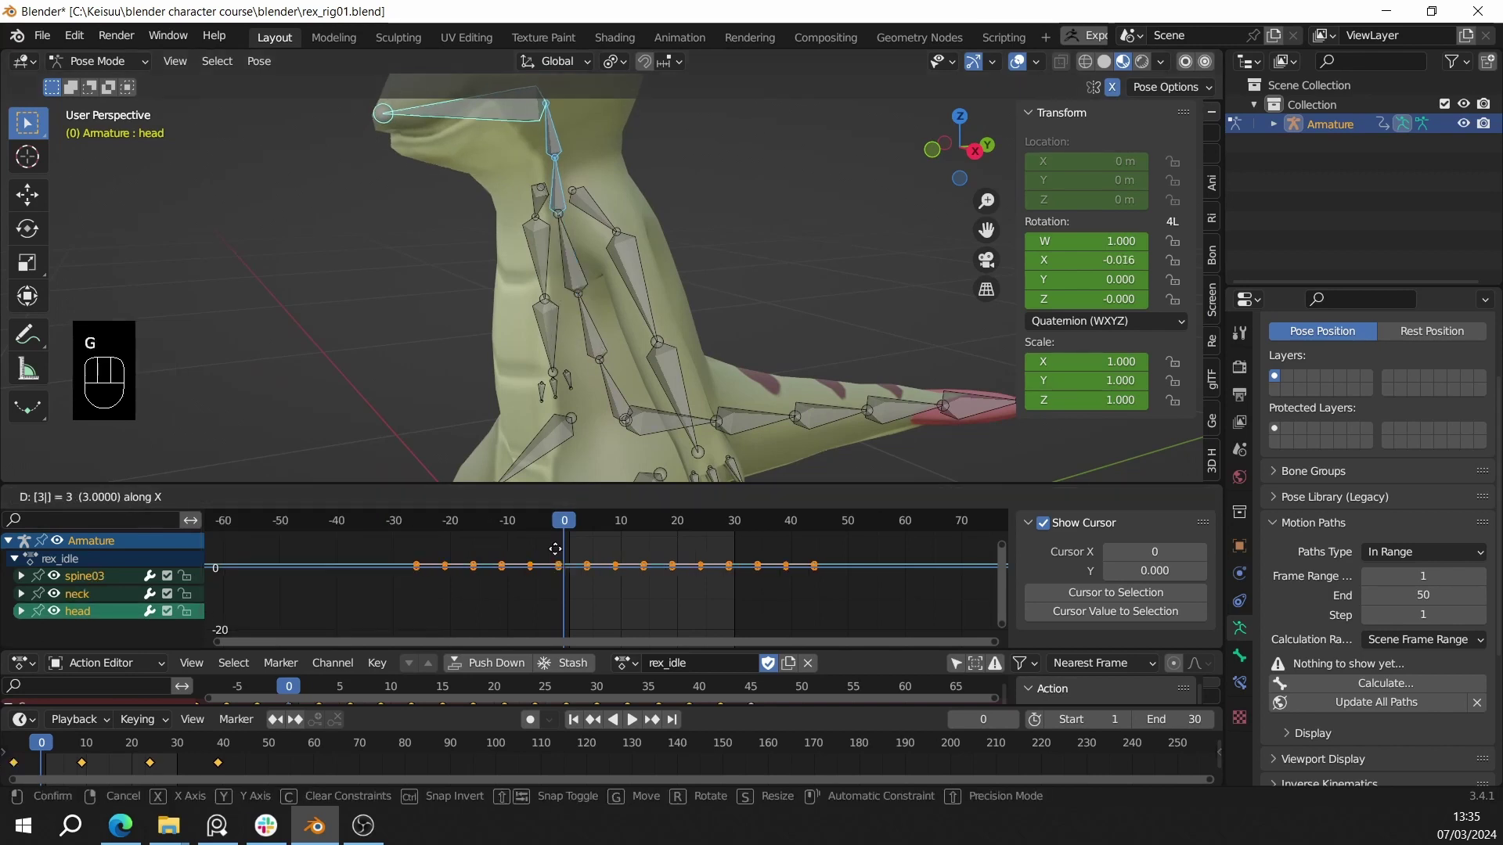
left_click(572, 549)
- Exclude spine03 from the selection and shift the keyframes of the neck and head bones forward by 3 frames
left_click(583, 252, "ctrl")
key("g")
left_click(547, 492)
- Leave only the head bone selected and shift its keyframes forward by 3 frames
left_click(561, 166)
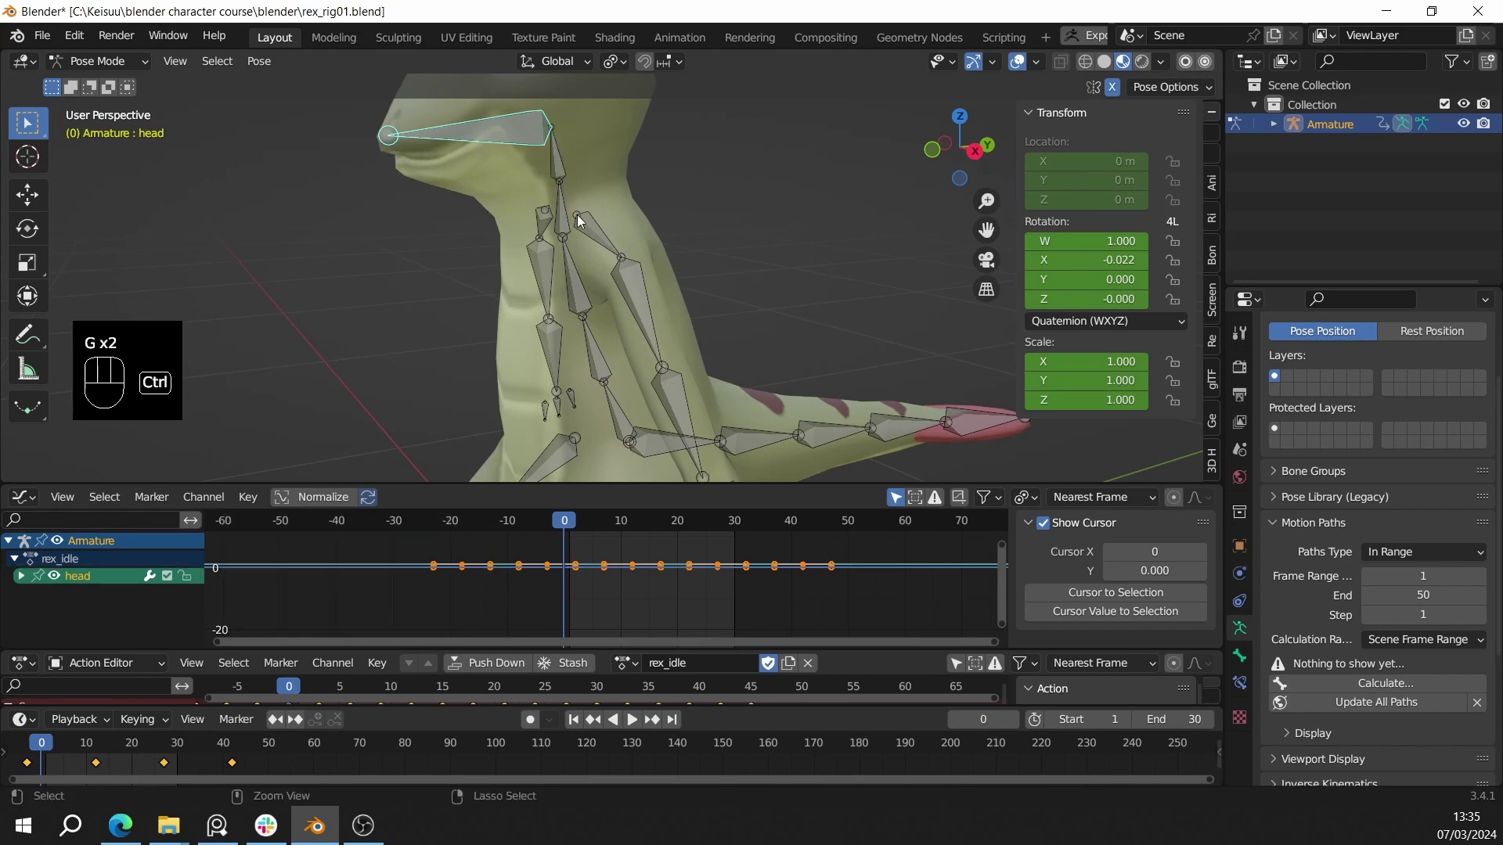
key("g")
left_click(551, 577)
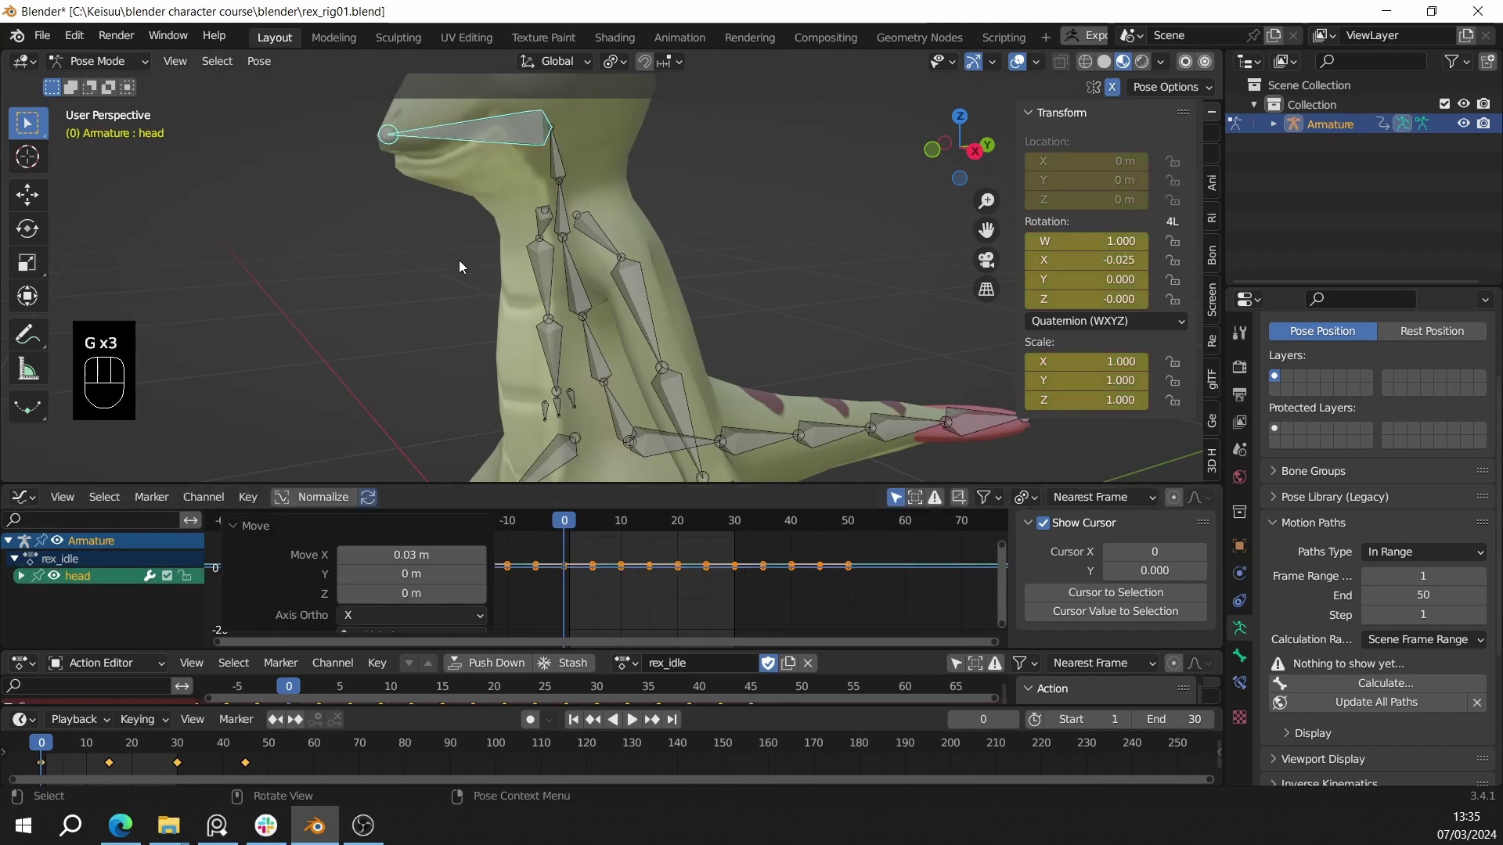
- Deselect the bones, play the animation and examine the body's overlapping motion from the left, right and front views
left_click(447, 237)
middle_click_drag(448, 237, 501, 280)
key("shift+space")
middle_click_drag(637, 308, 937, 293)
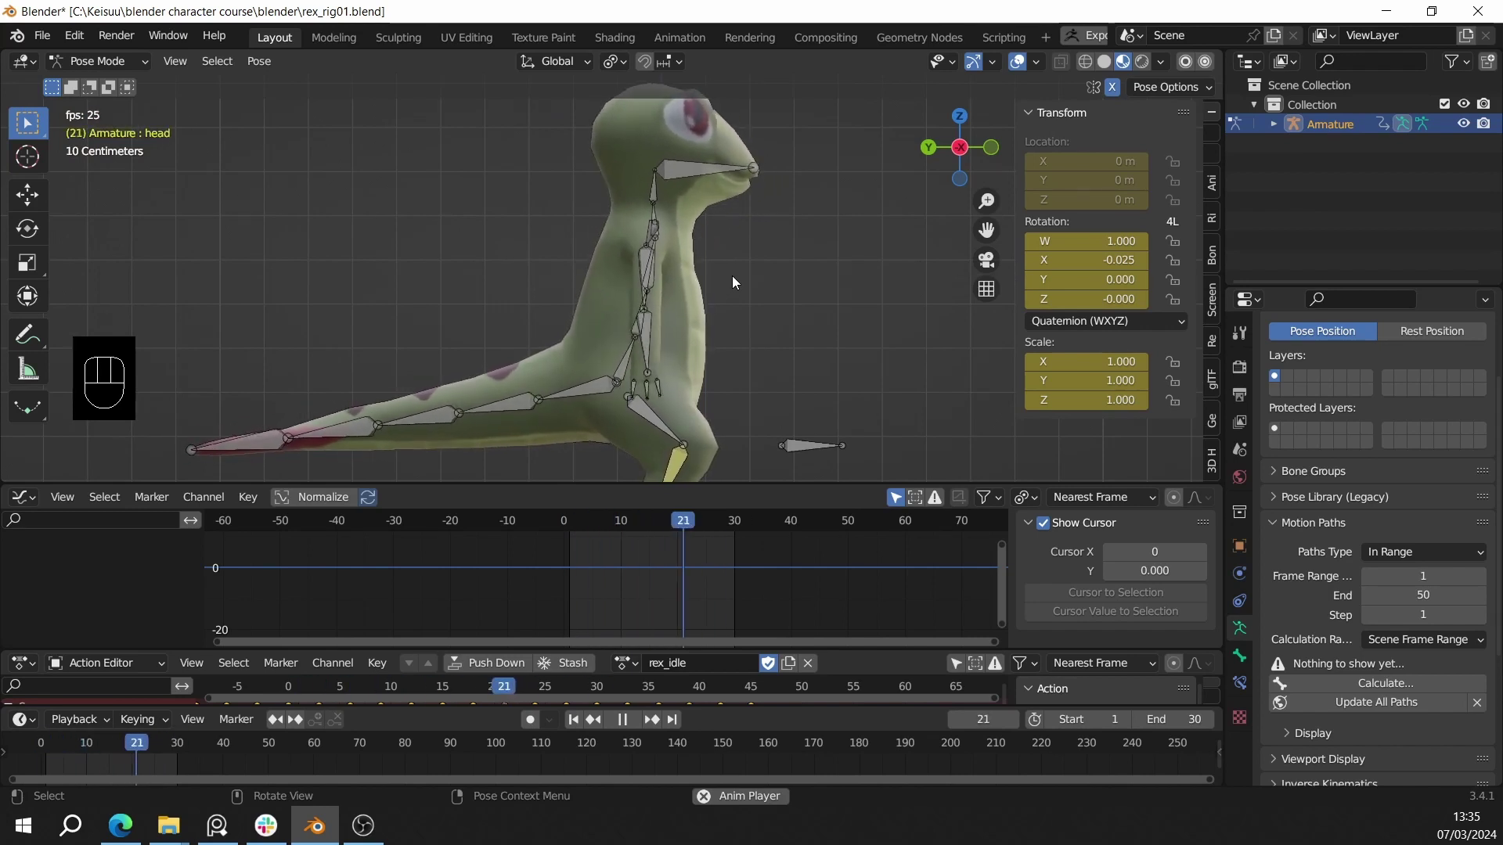
middle_click_drag(731, 276, 1149, 287)
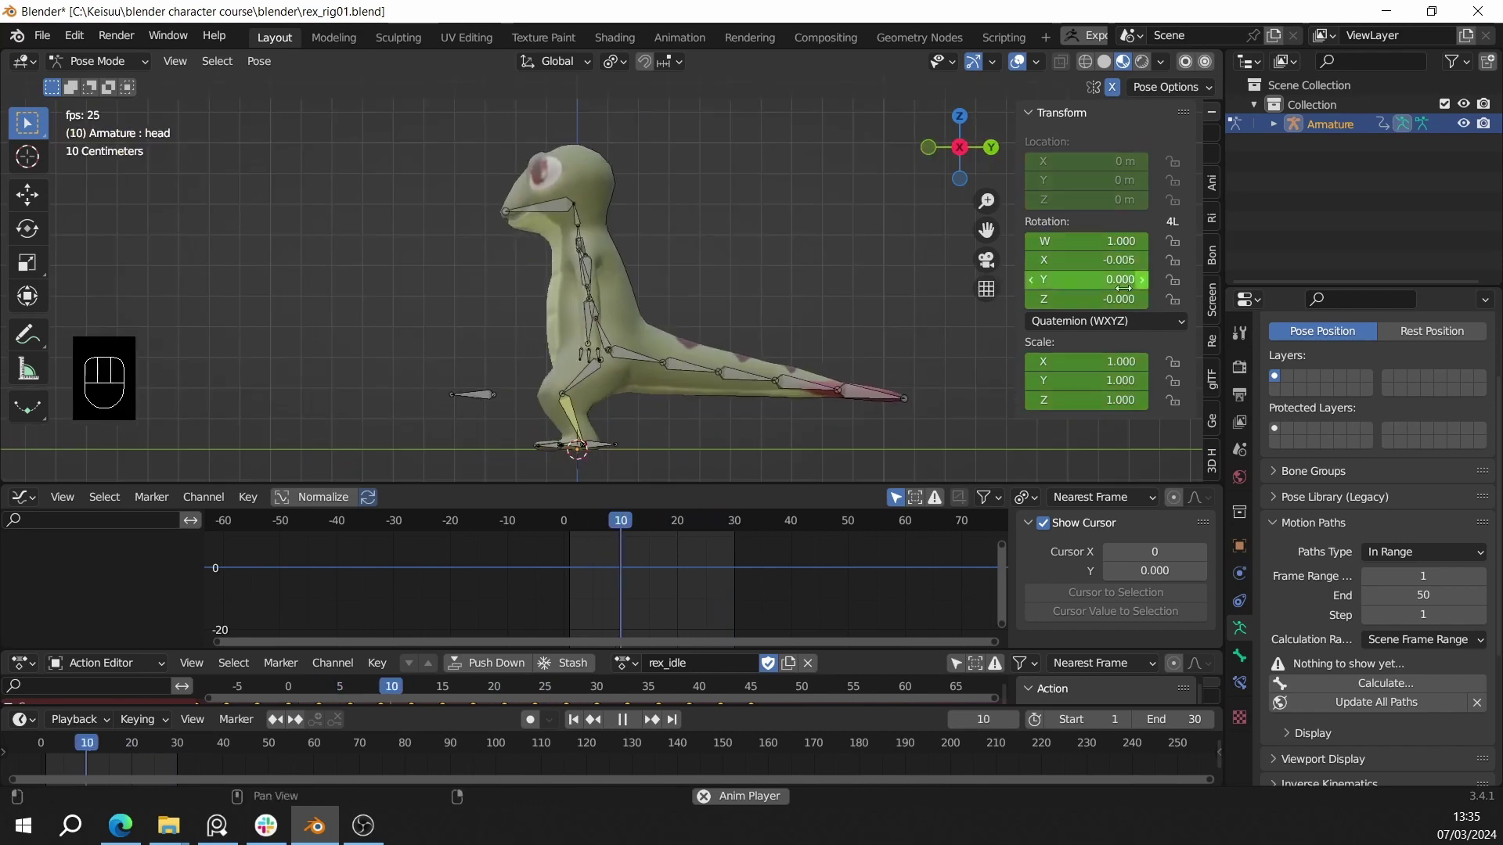
scroll(654, 289, "up", 2)
middle_click_drag(662, 290, 881, 300)
key("shift+space")
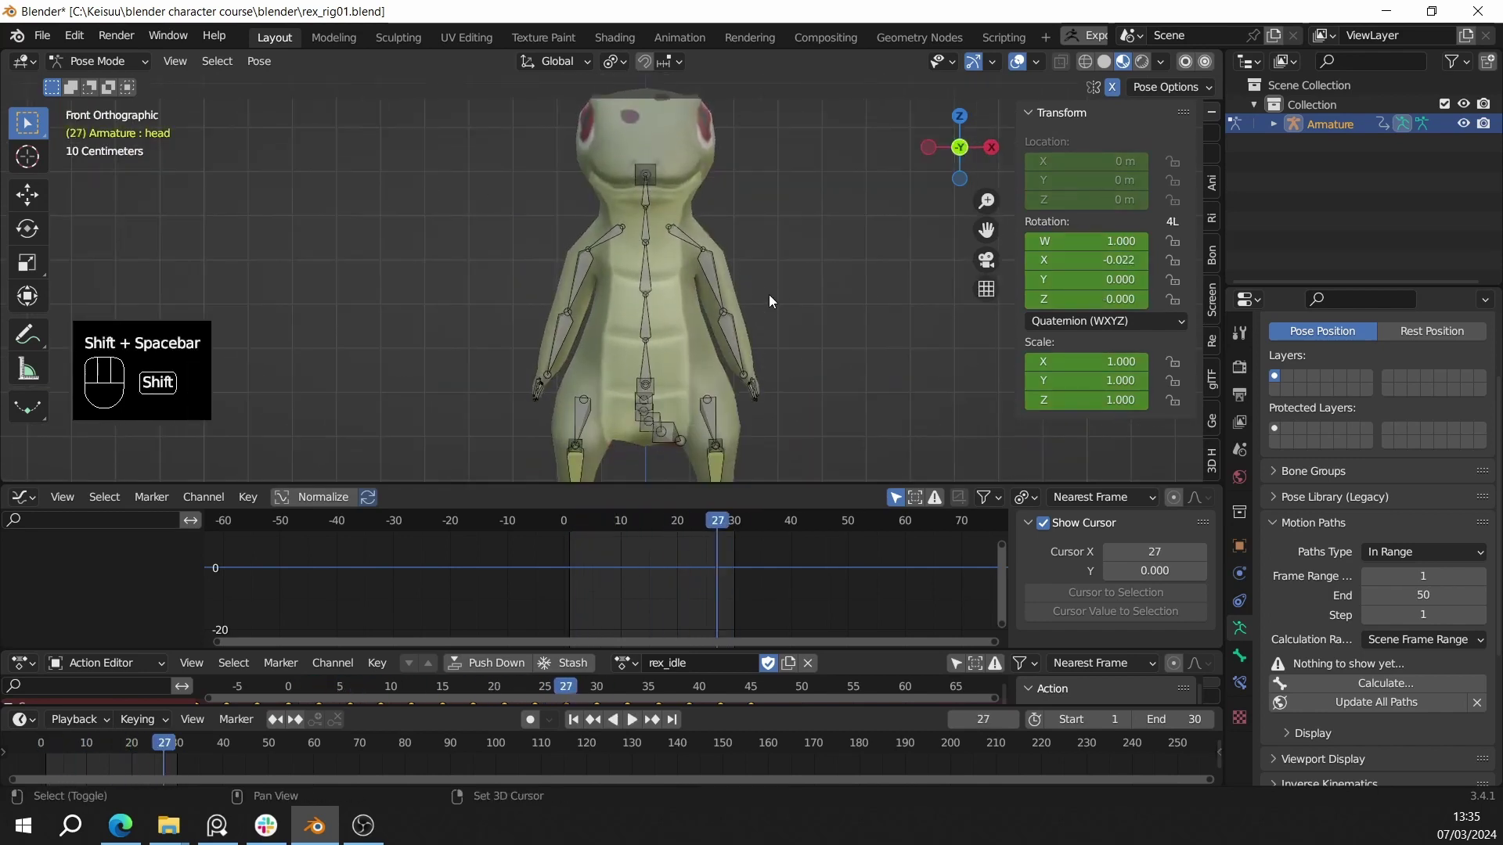
- Select the upper and lower arm bones on both sides and duplicate all their keyframes 30 frames earlier
middle_click_drag(772, 302, 745, 242, "shift")
left_click(714, 223)
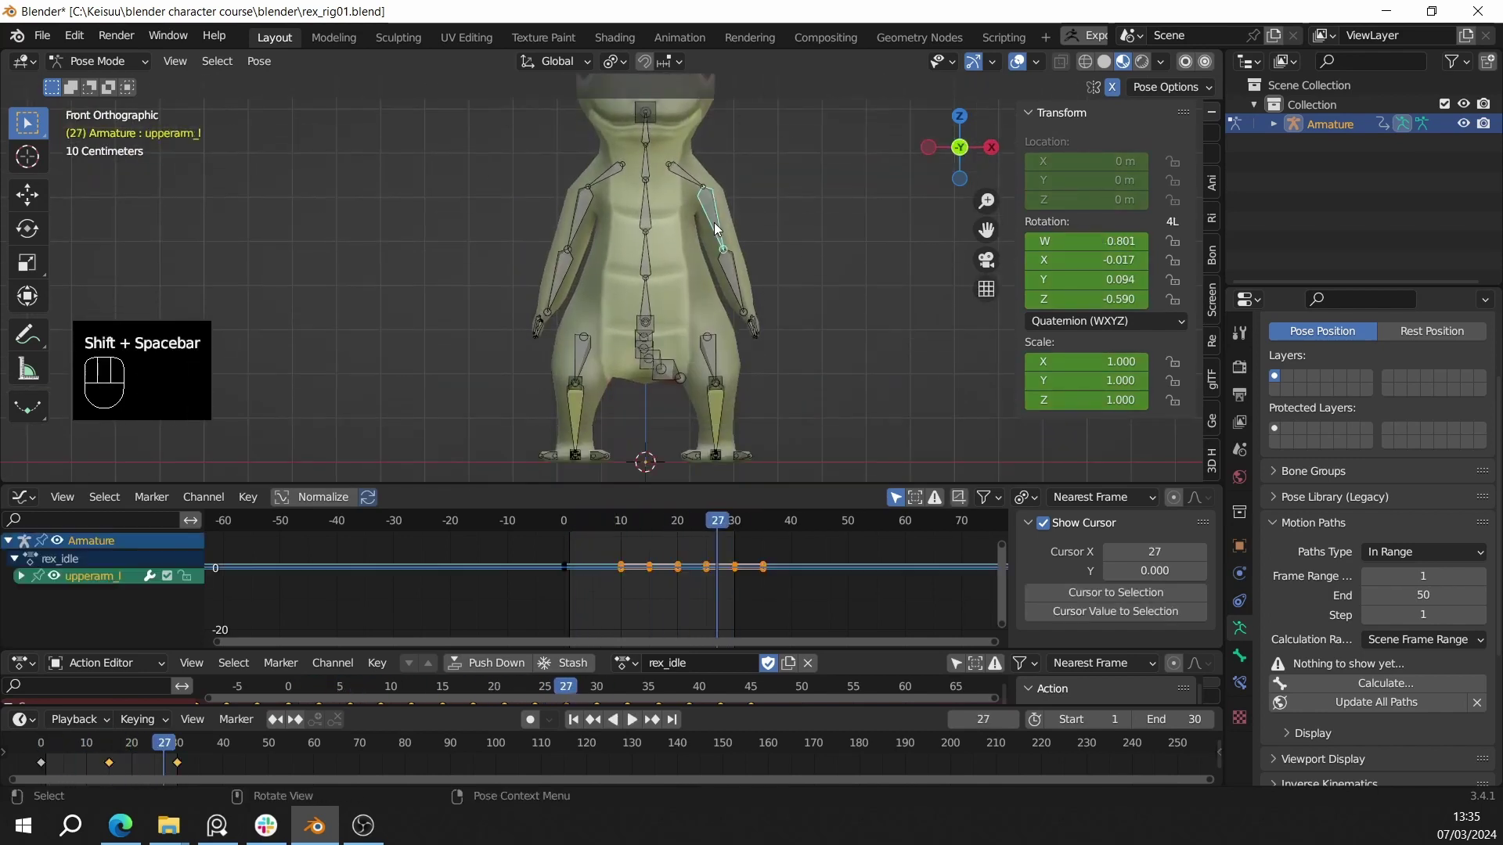
left_click(572, 208, "shift")
left_click(568, 269, "shift")
left_click(725, 299, "shift")
middle_click_drag(646, 360, 562, 234)
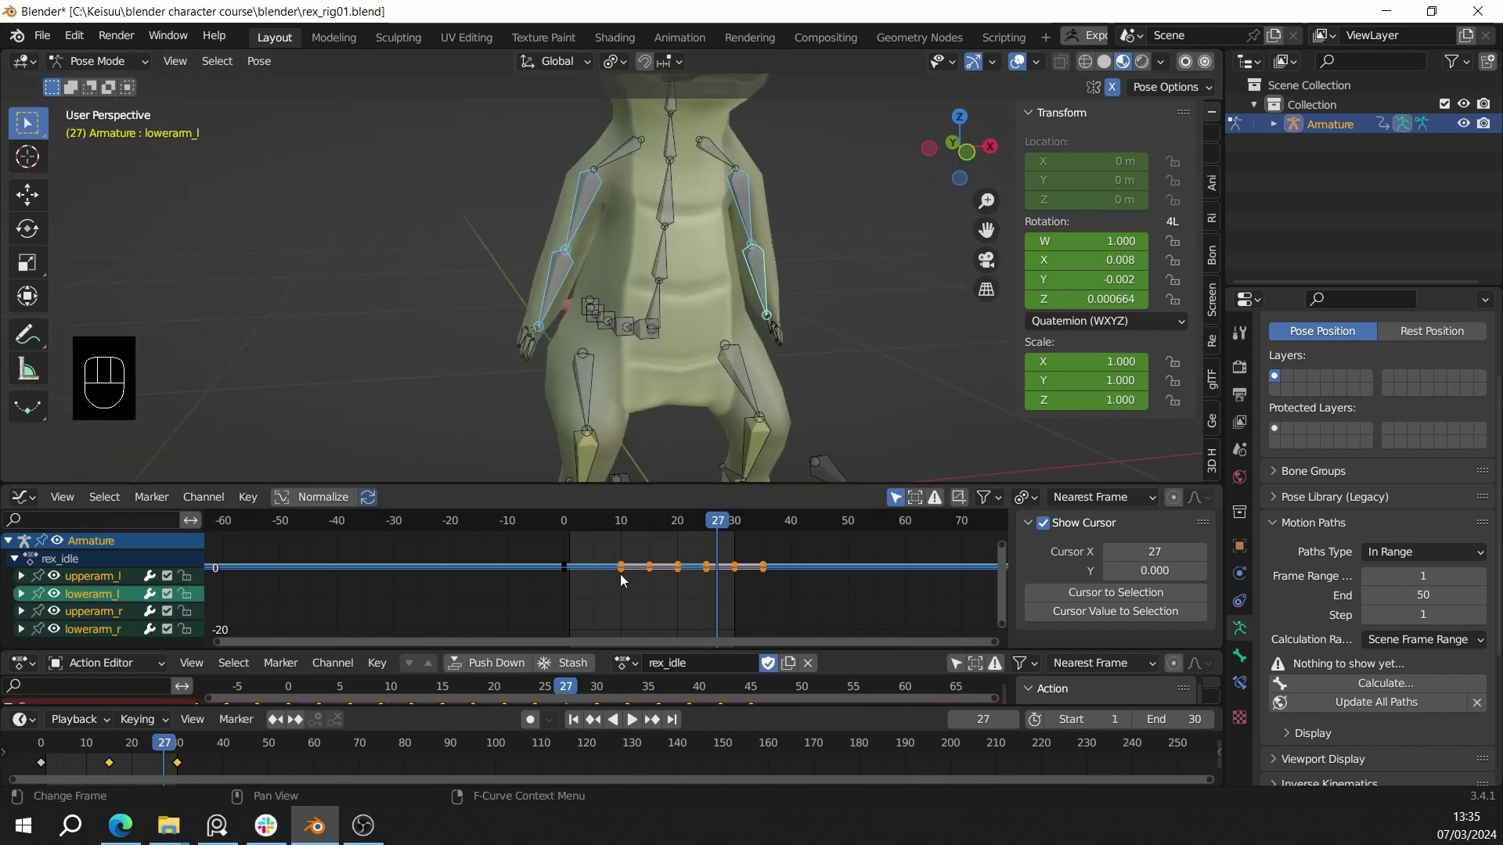
key("a")
key("shift+d")
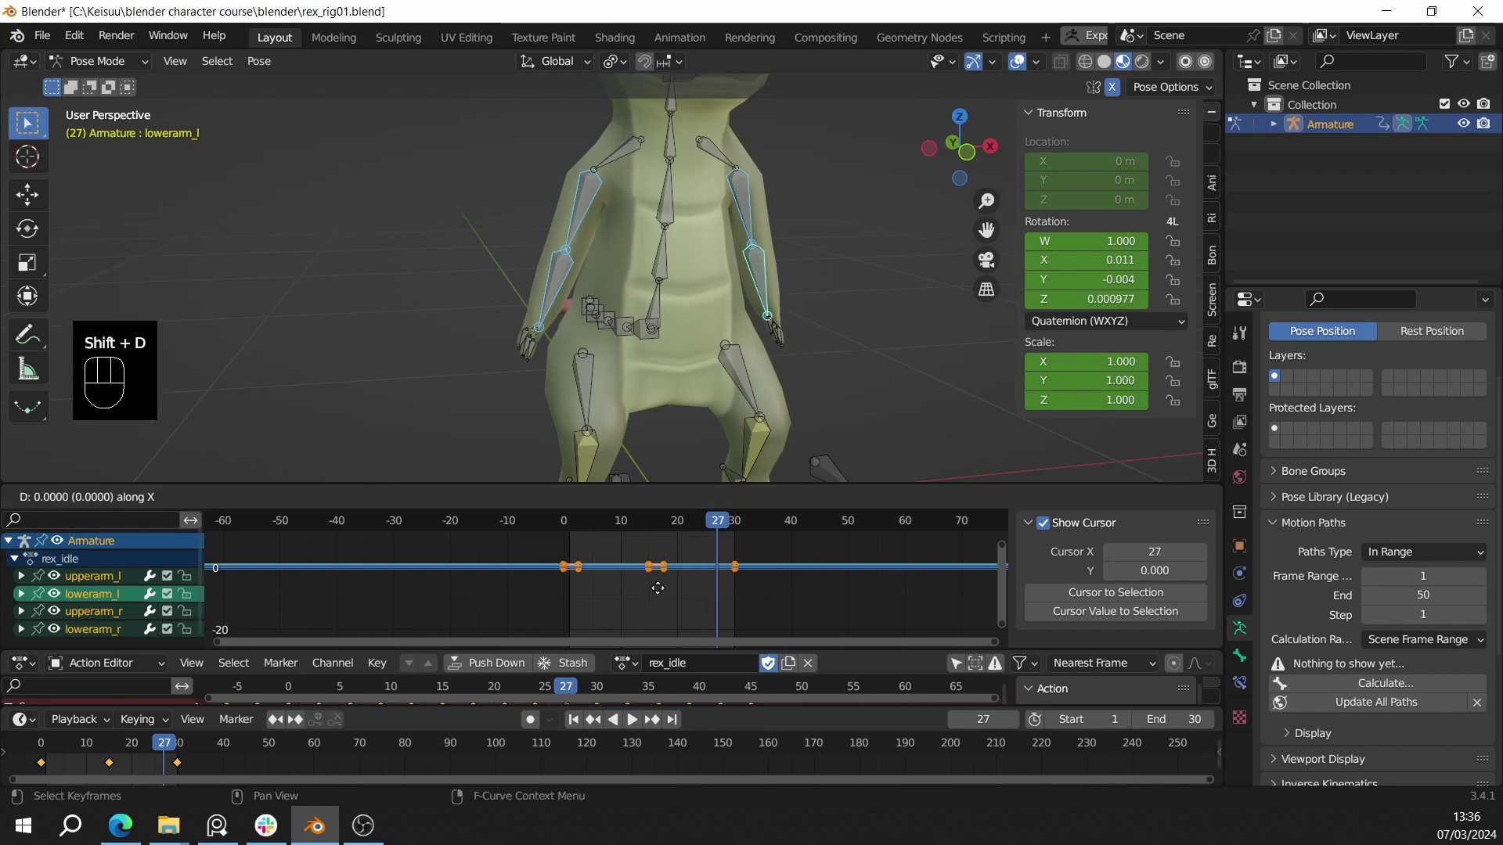
left_click(488, 595)
left_click(576, 594)
- Shift all keyframes of the upper and lower arm bones, including the duplicates, forward by 3 frames
key("a")
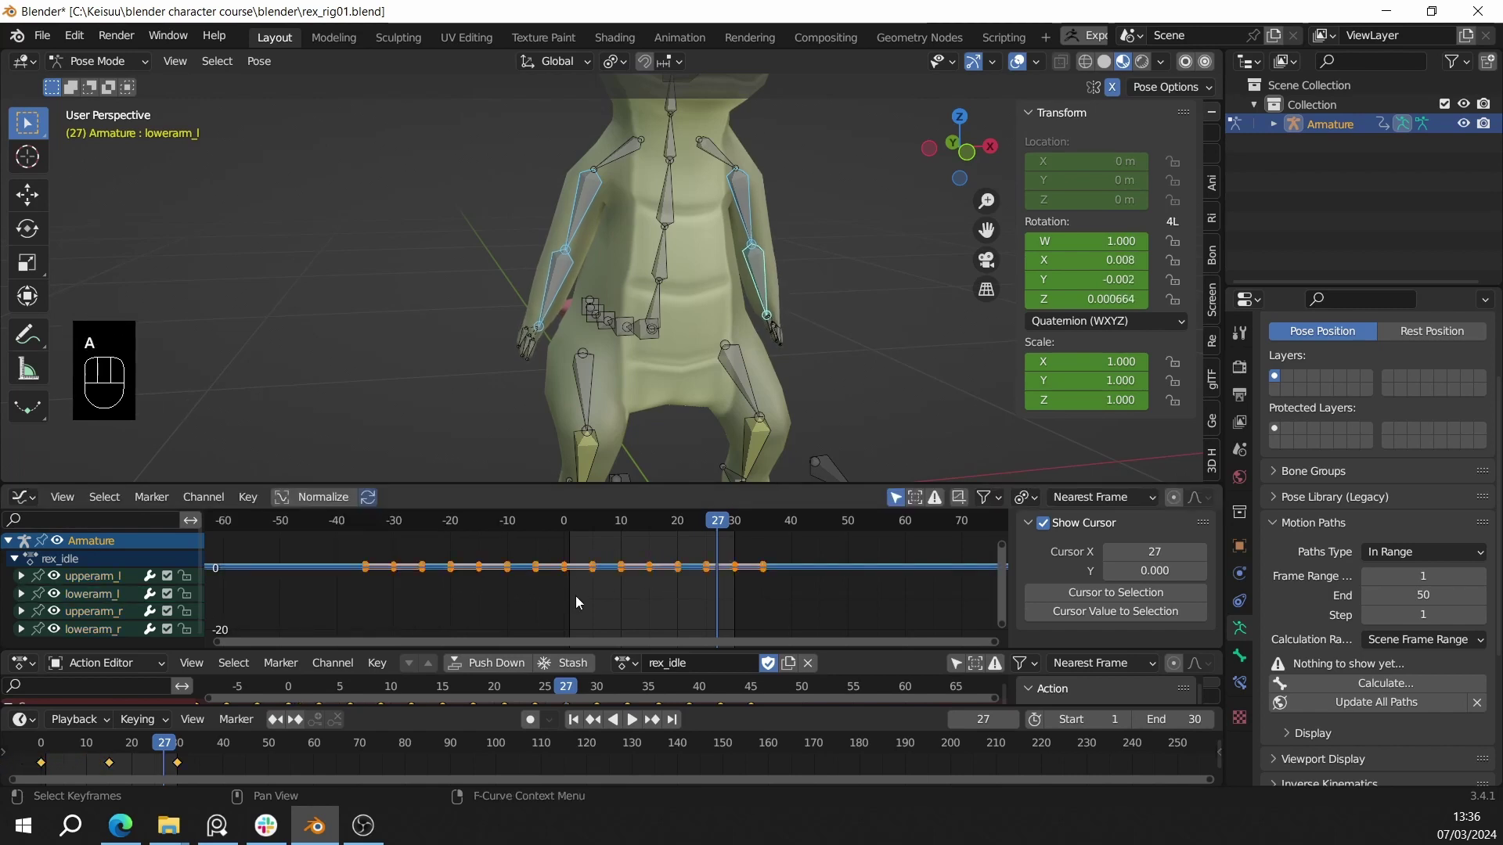
key("g")
left_click(589, 598)
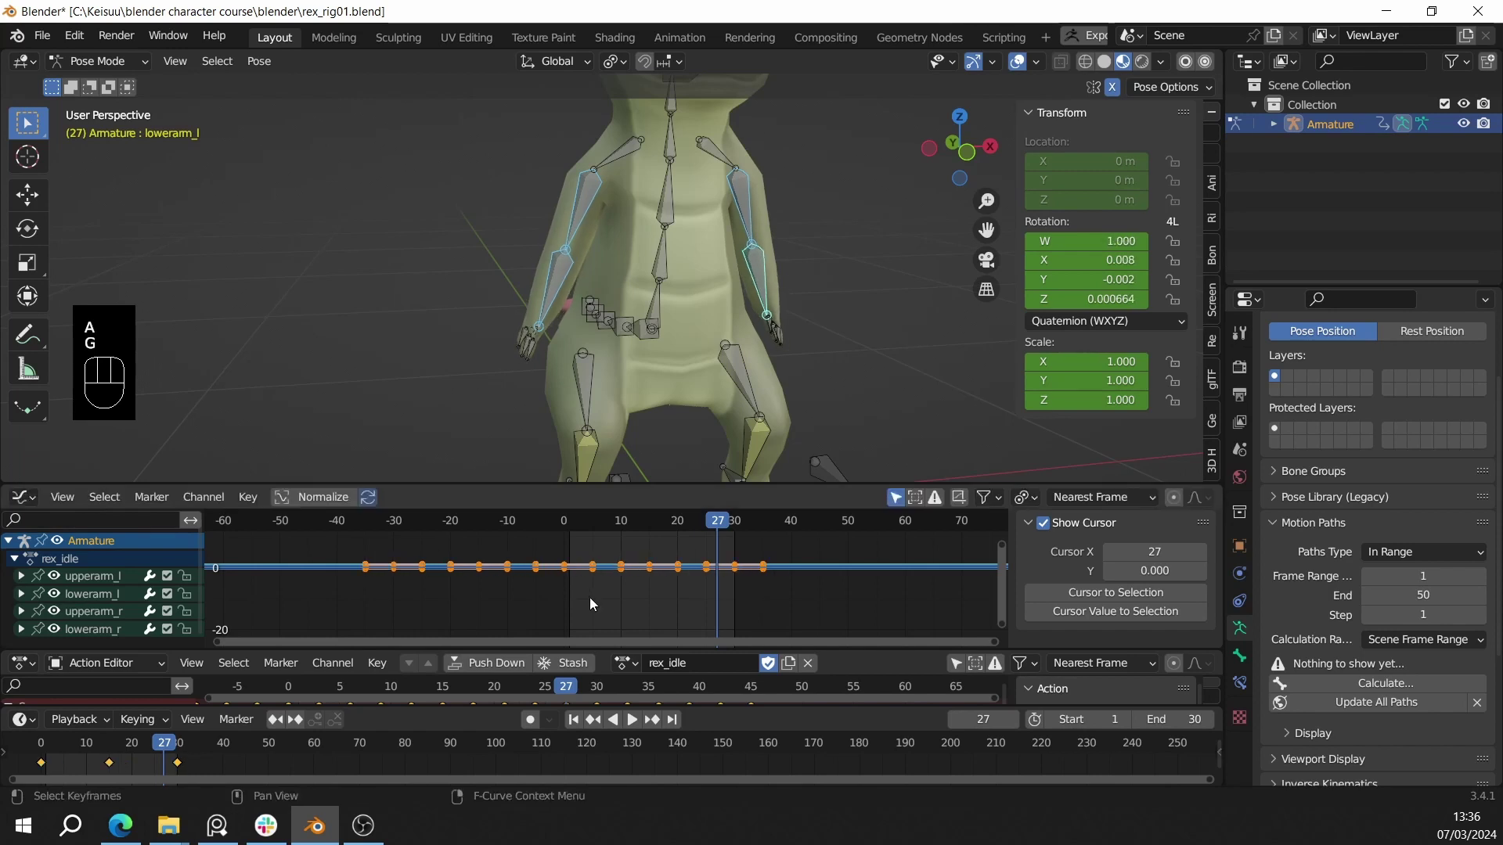
key("g")
key("3")
left_click(589, 598)
- Exclude both upper arm bones from the selection and shift the keyframes of the two lower arm bones forward by 3 frames
key("KP_1")
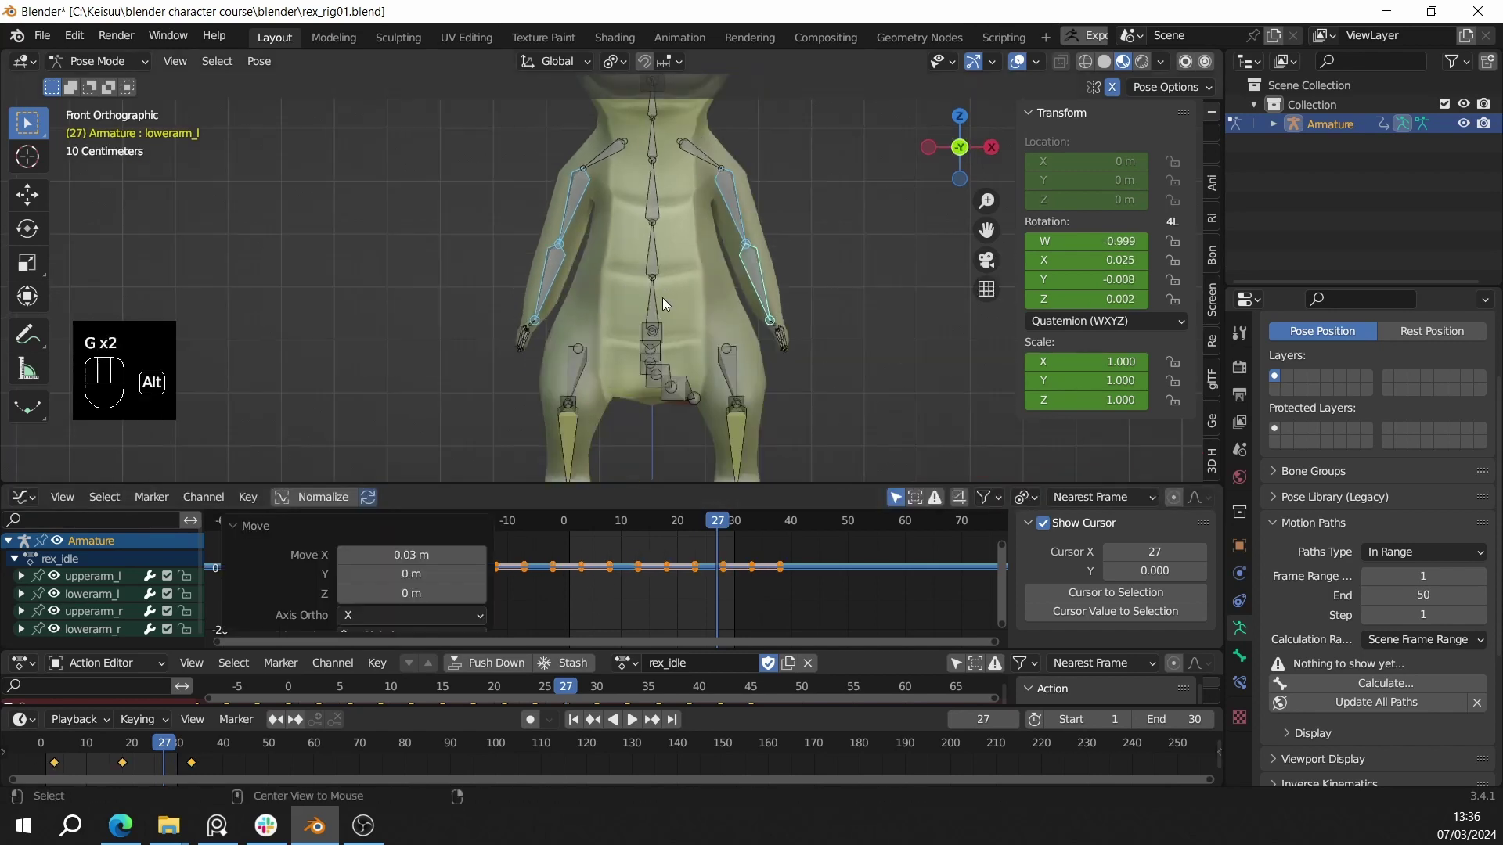
left_click_drag(513, 116, 801, 204, "ctrl")
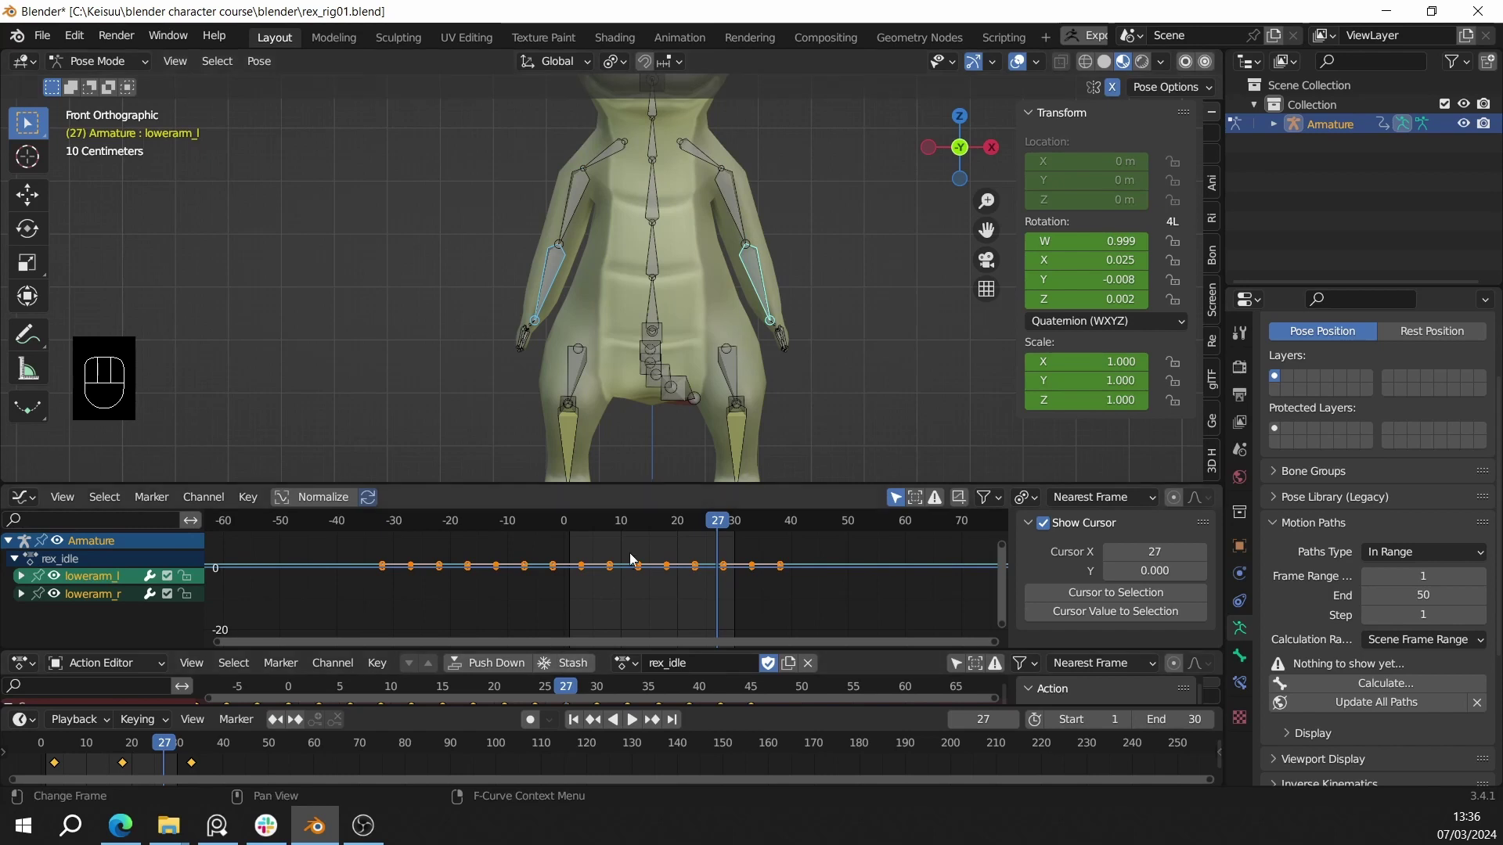
key("g")
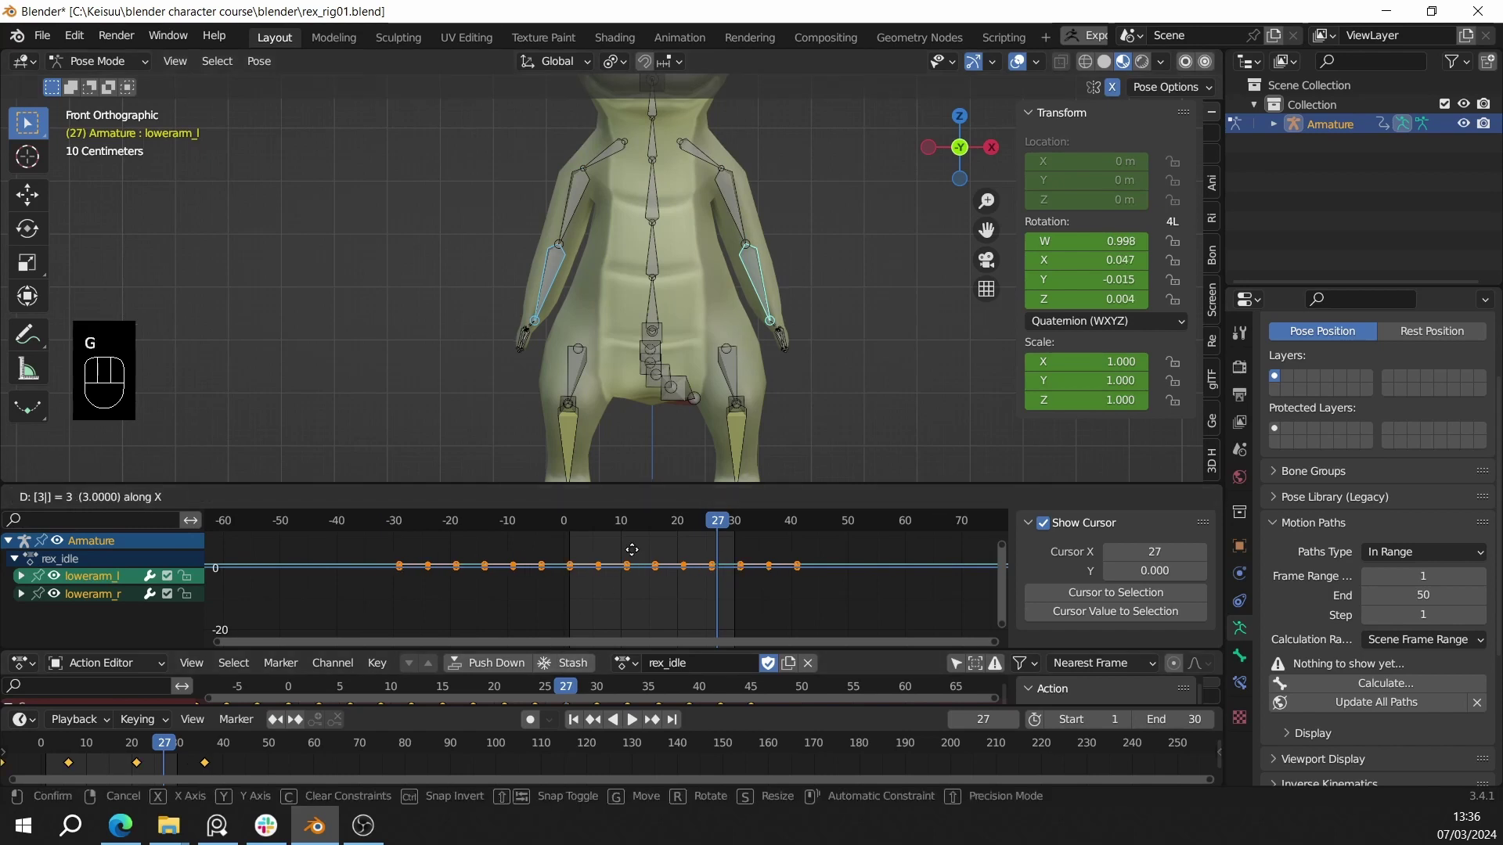
left_click(631, 550)
- Deselect the bones, play the animation and examine the arm and tail motion from the side view
middle_click_drag(598, 392, 827, 415)
key("shift+space")
scroll(728, 288, "up", 3)
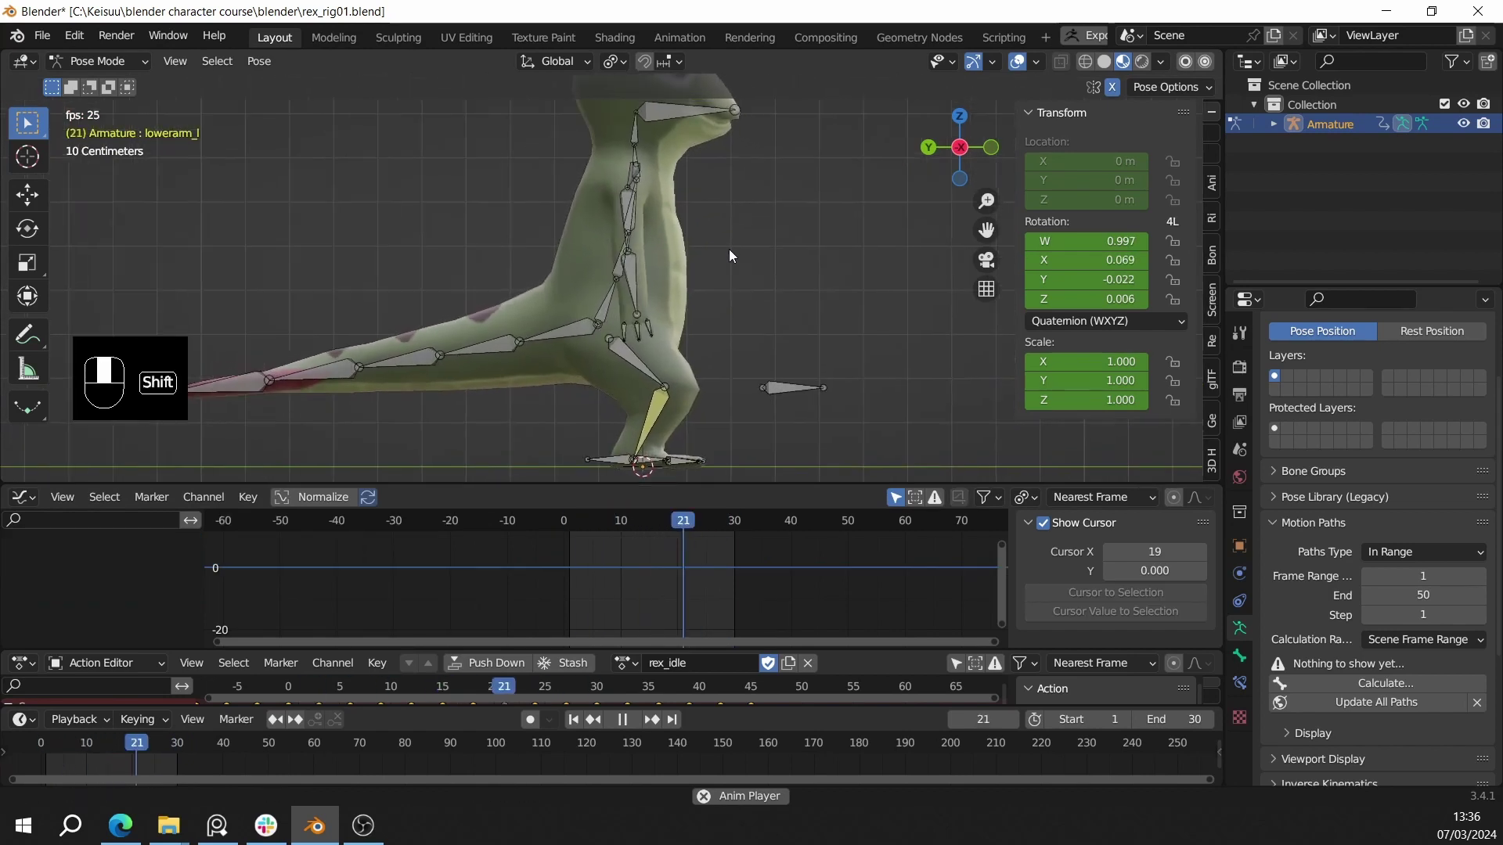
scroll(665, 297, "down", 1)
middle_click_drag(669, 363, 632, 241, "shift")
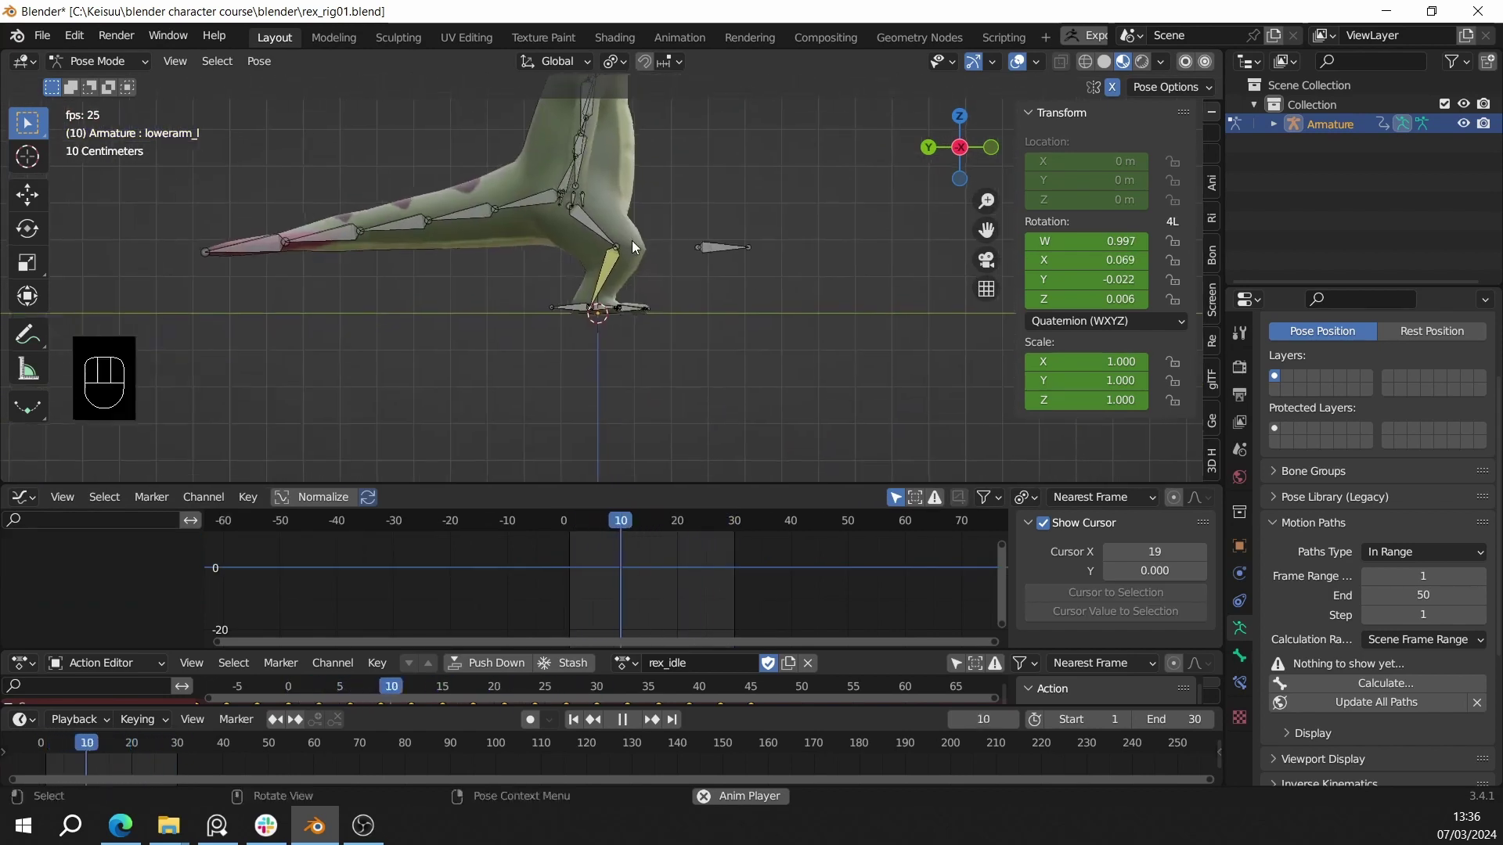
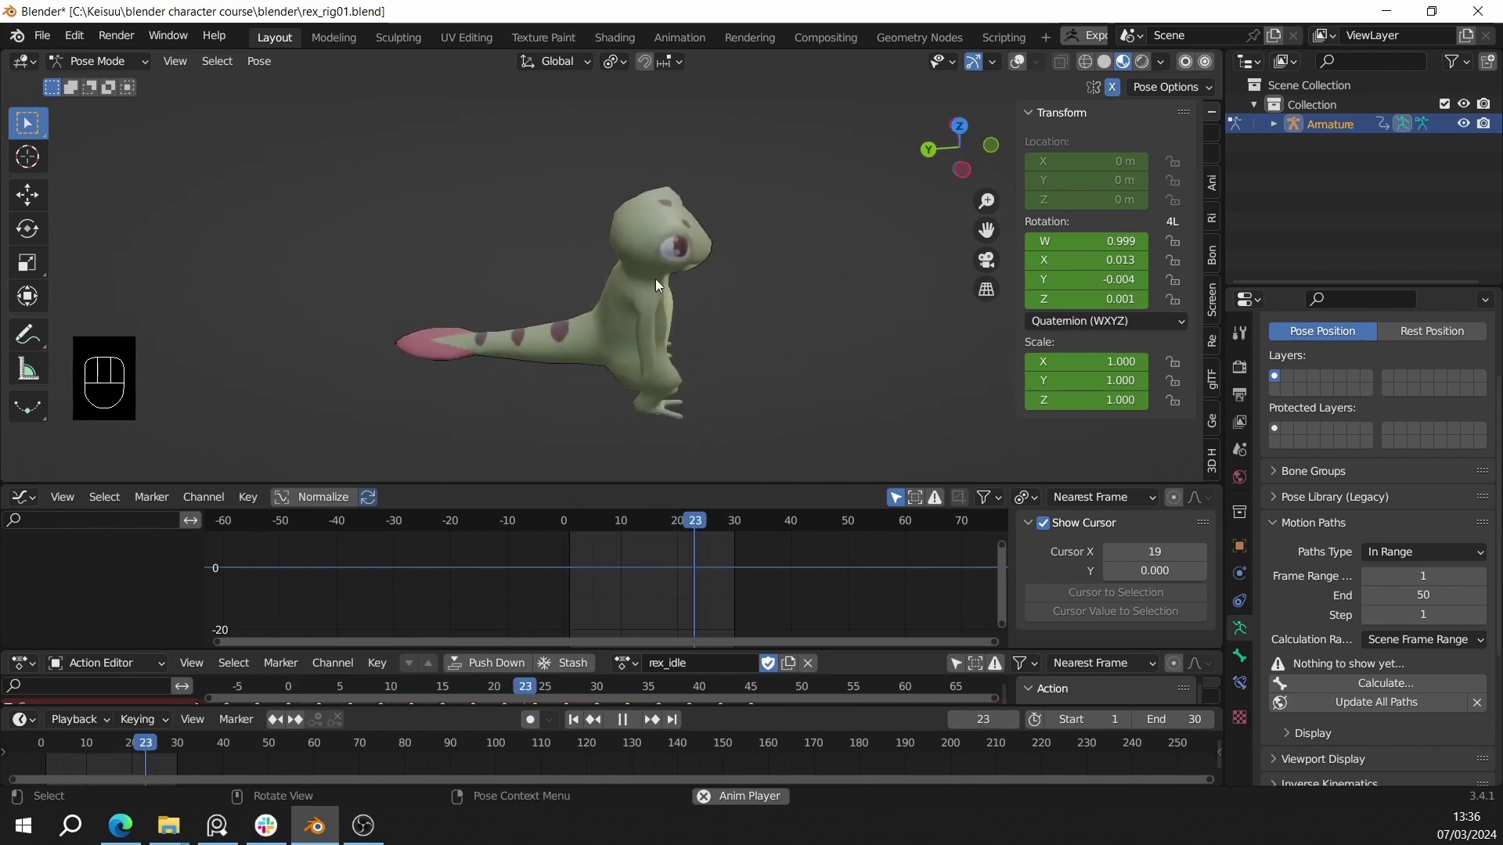
- Examine the playing idle animation from both sides of the dinosaur
middle_click_drag(655, 278, 876, 303)
middle_click_drag(602, 317, 834, 285)
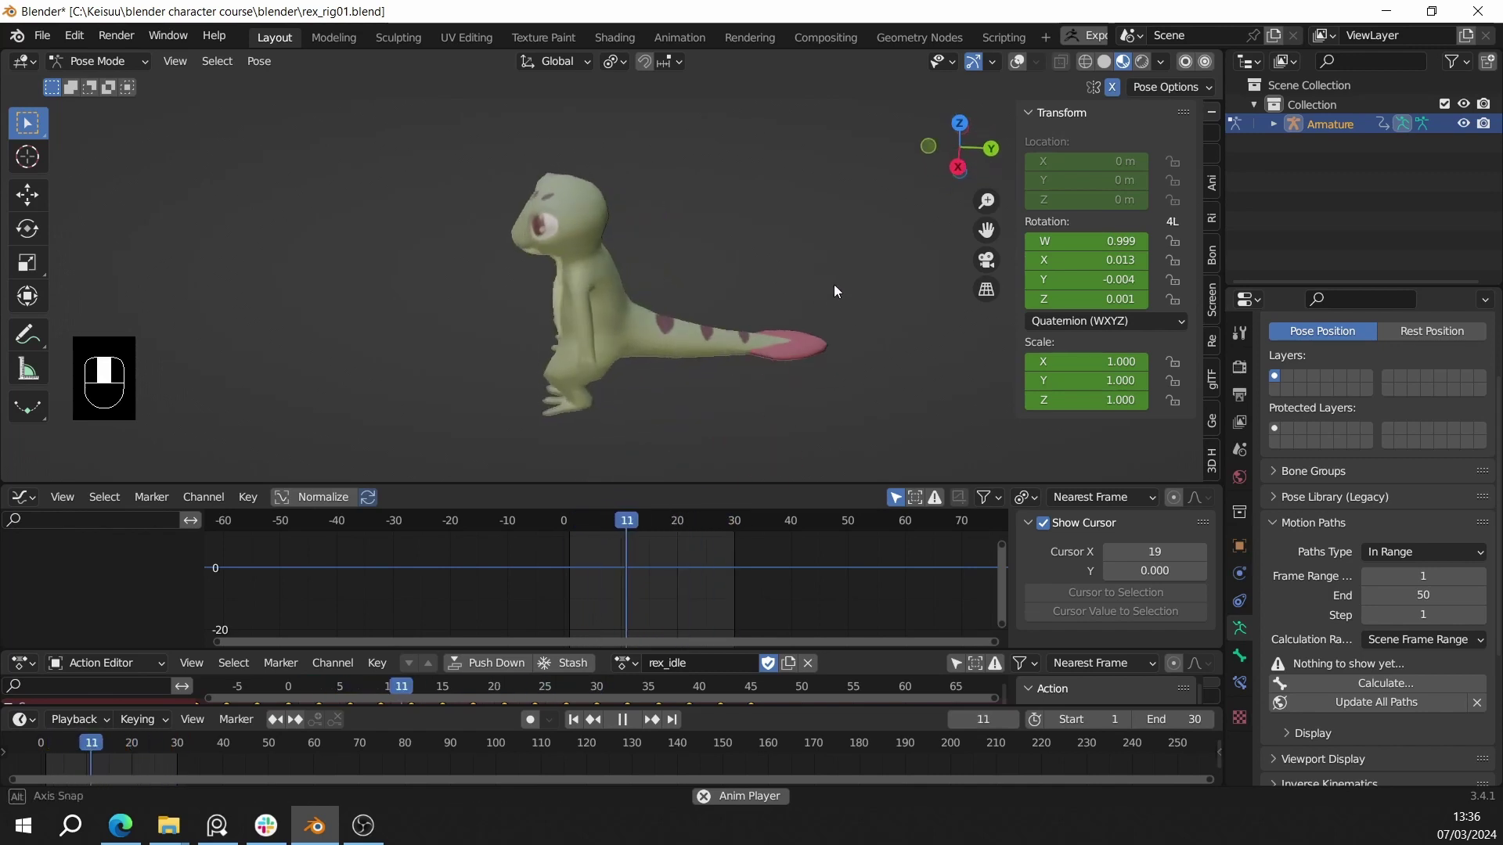
middle_click_drag(660, 316, 750, 292)
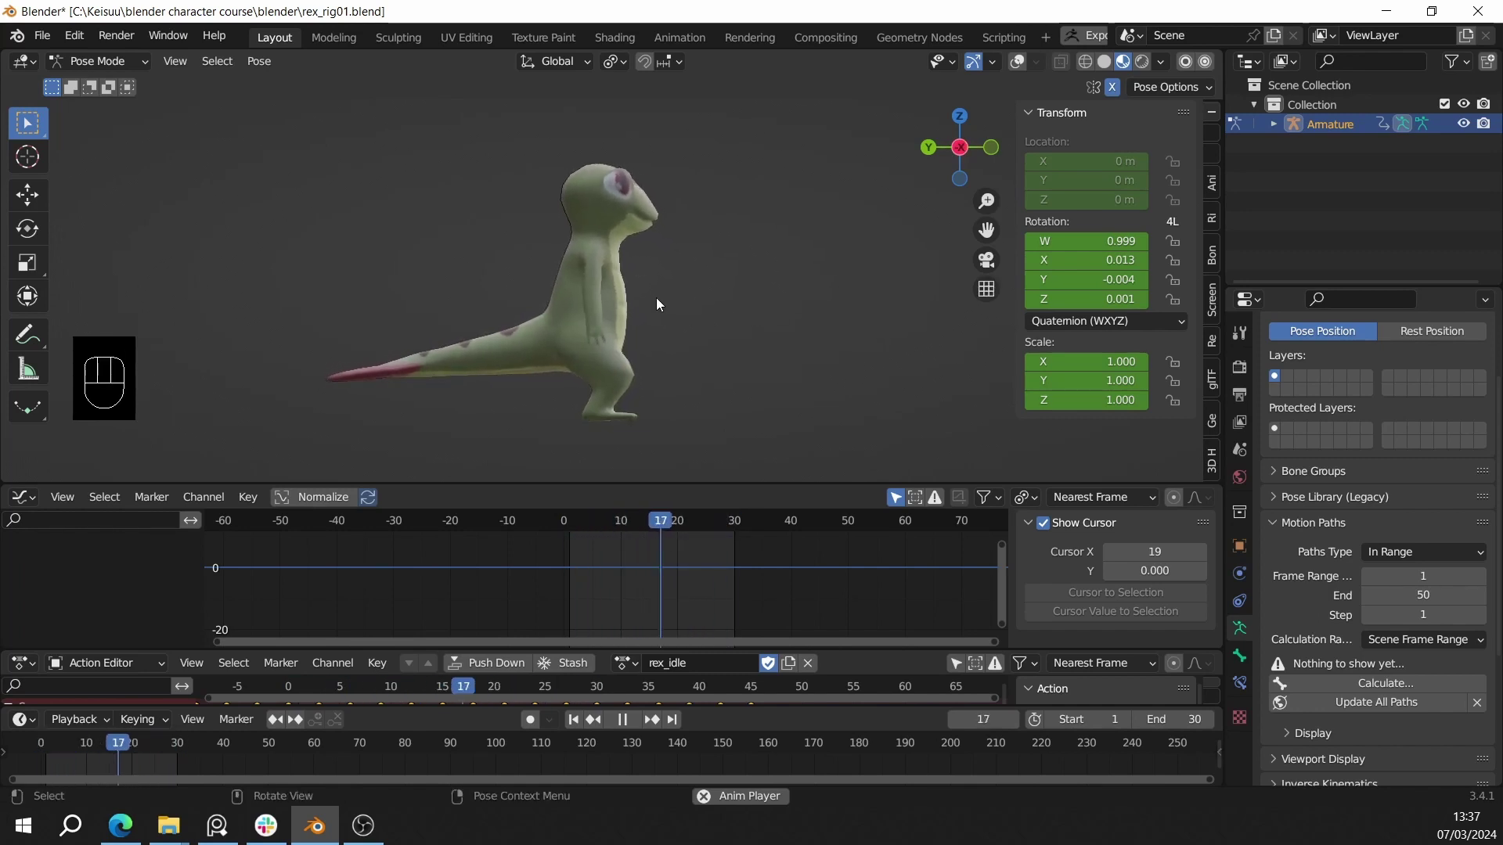
middle_click_drag(656, 297, 761, 278)
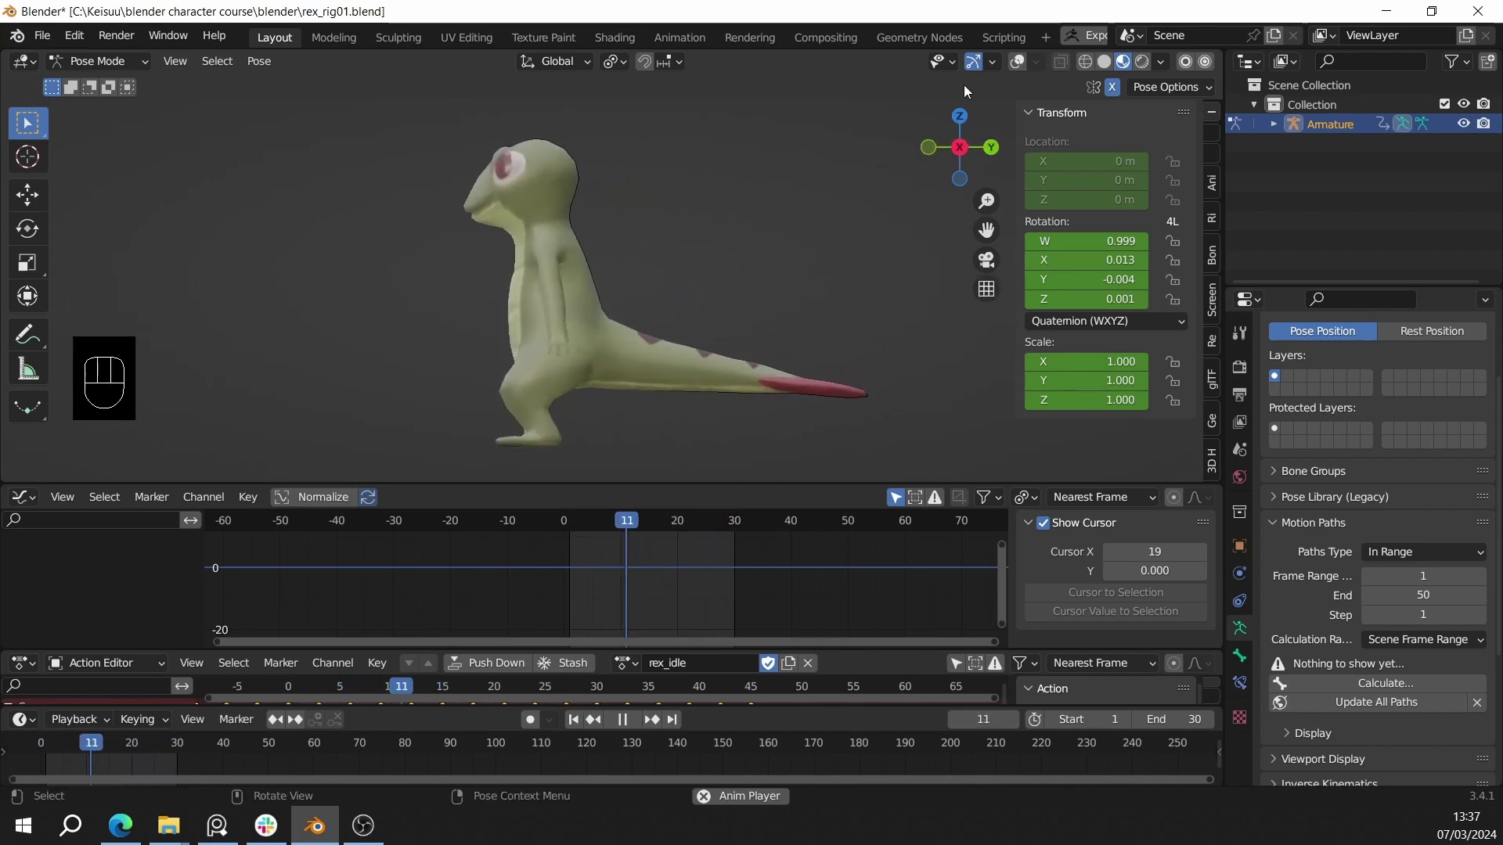
- Turn the viewport overlays back on, select all bones to show their animation curves, and stop the playback
left_click(1016, 66)
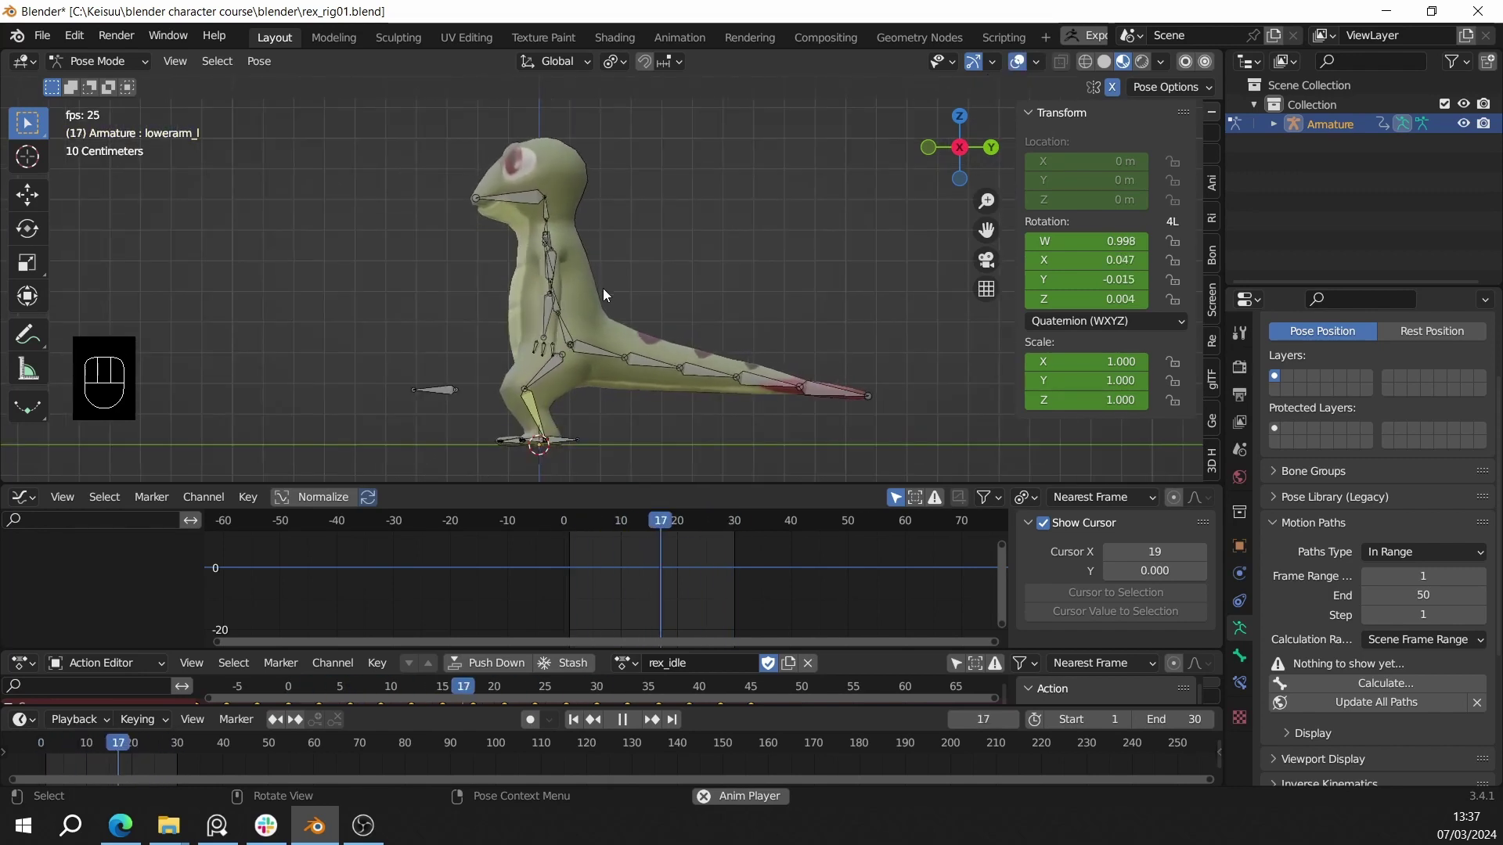
key("a")
left_click(793, 590)
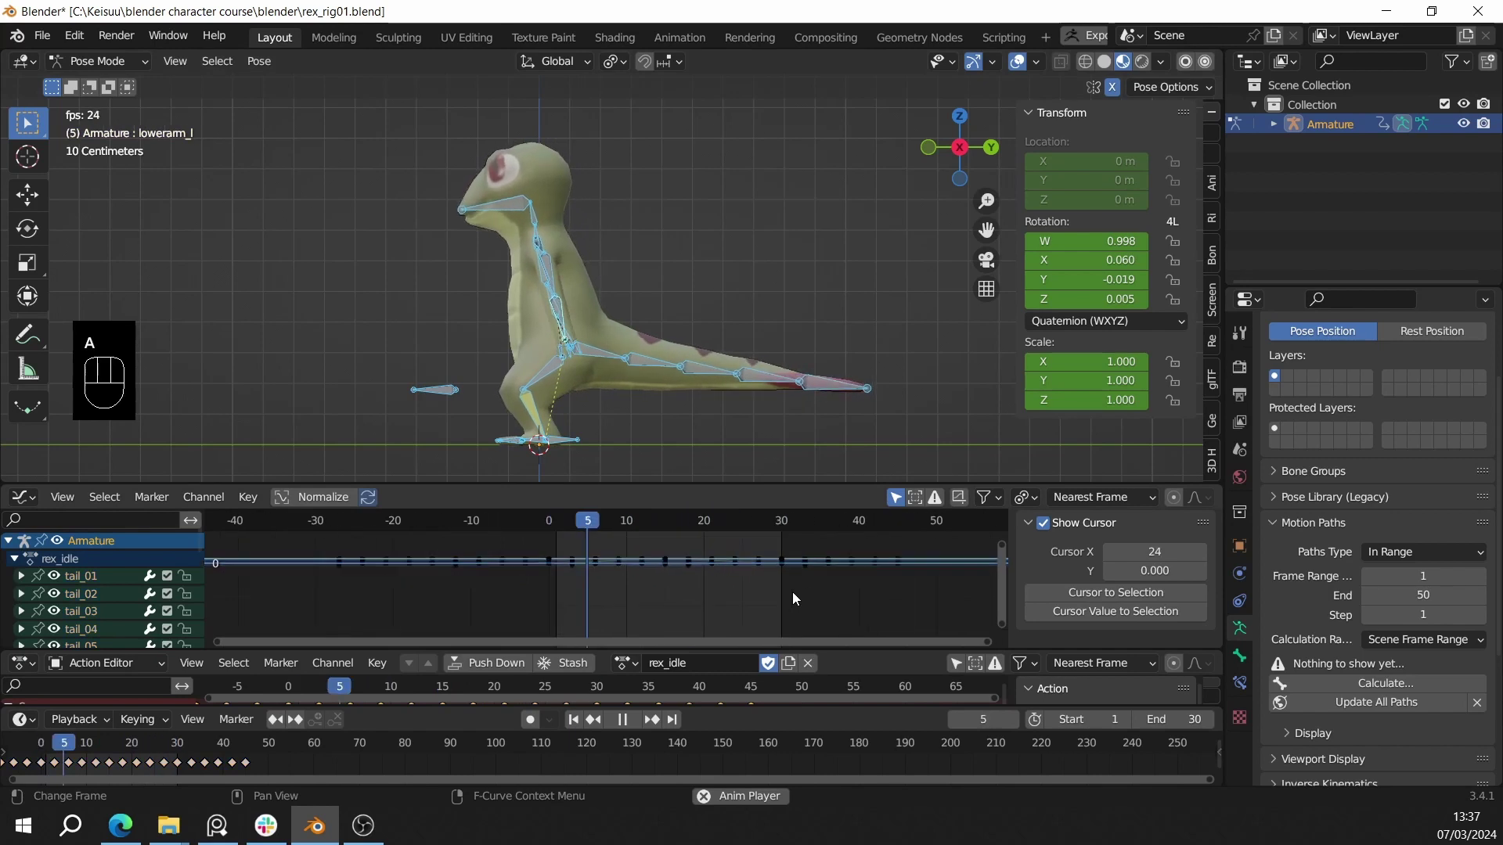
key("shift+space")
middle_click_drag(807, 576, 655, 565)
scroll(648, 562, "up", 2)
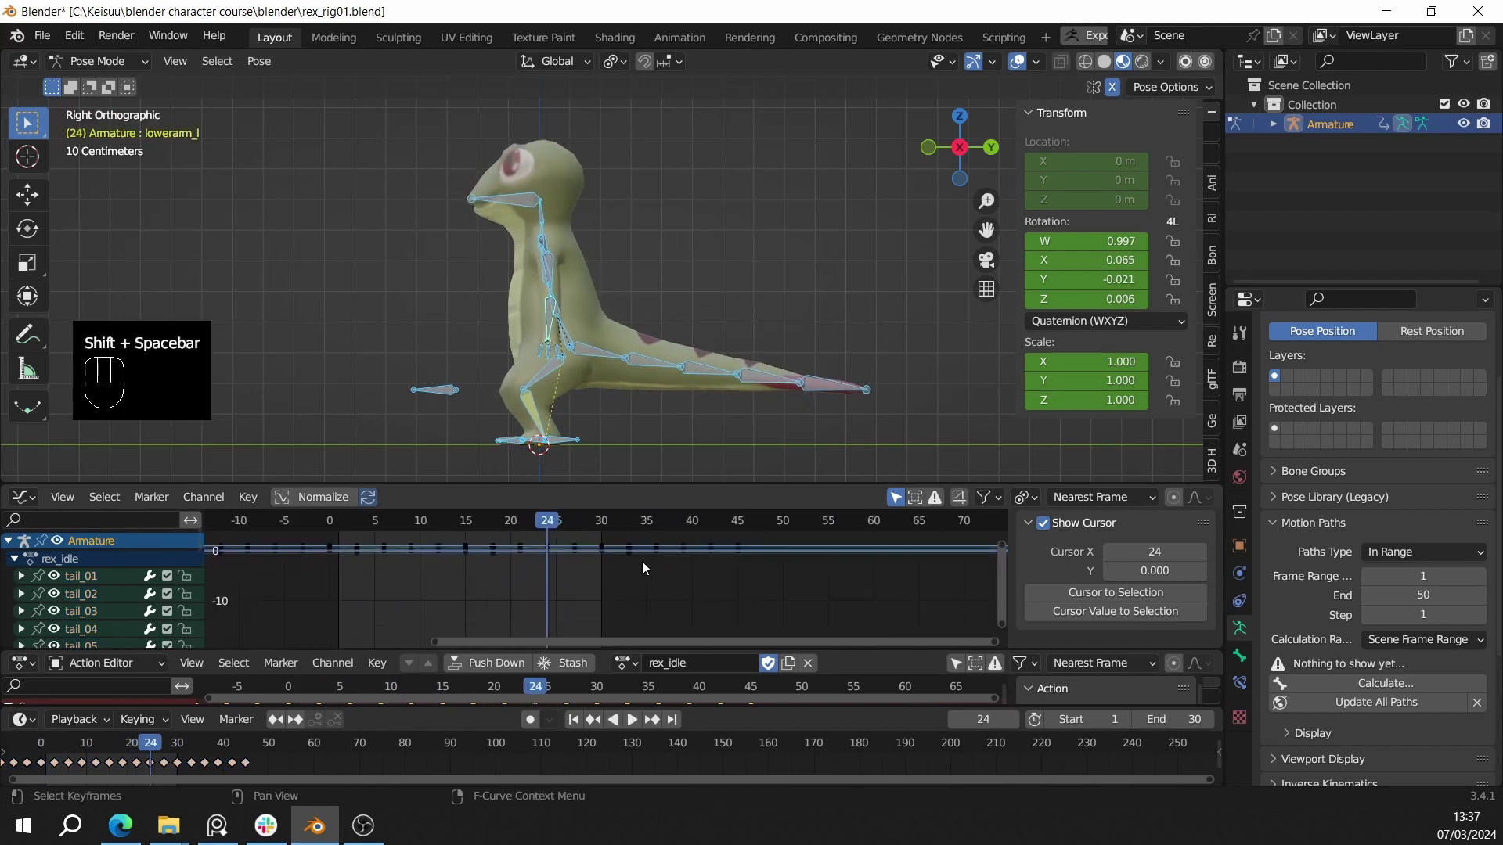
- Inspect the keyframes around the loop end at frame 30 in the Graph Editor and play the animation briefly
left_click_drag(583, 520, 601, 520)
middle_click_drag(655, 560, 617, 572)
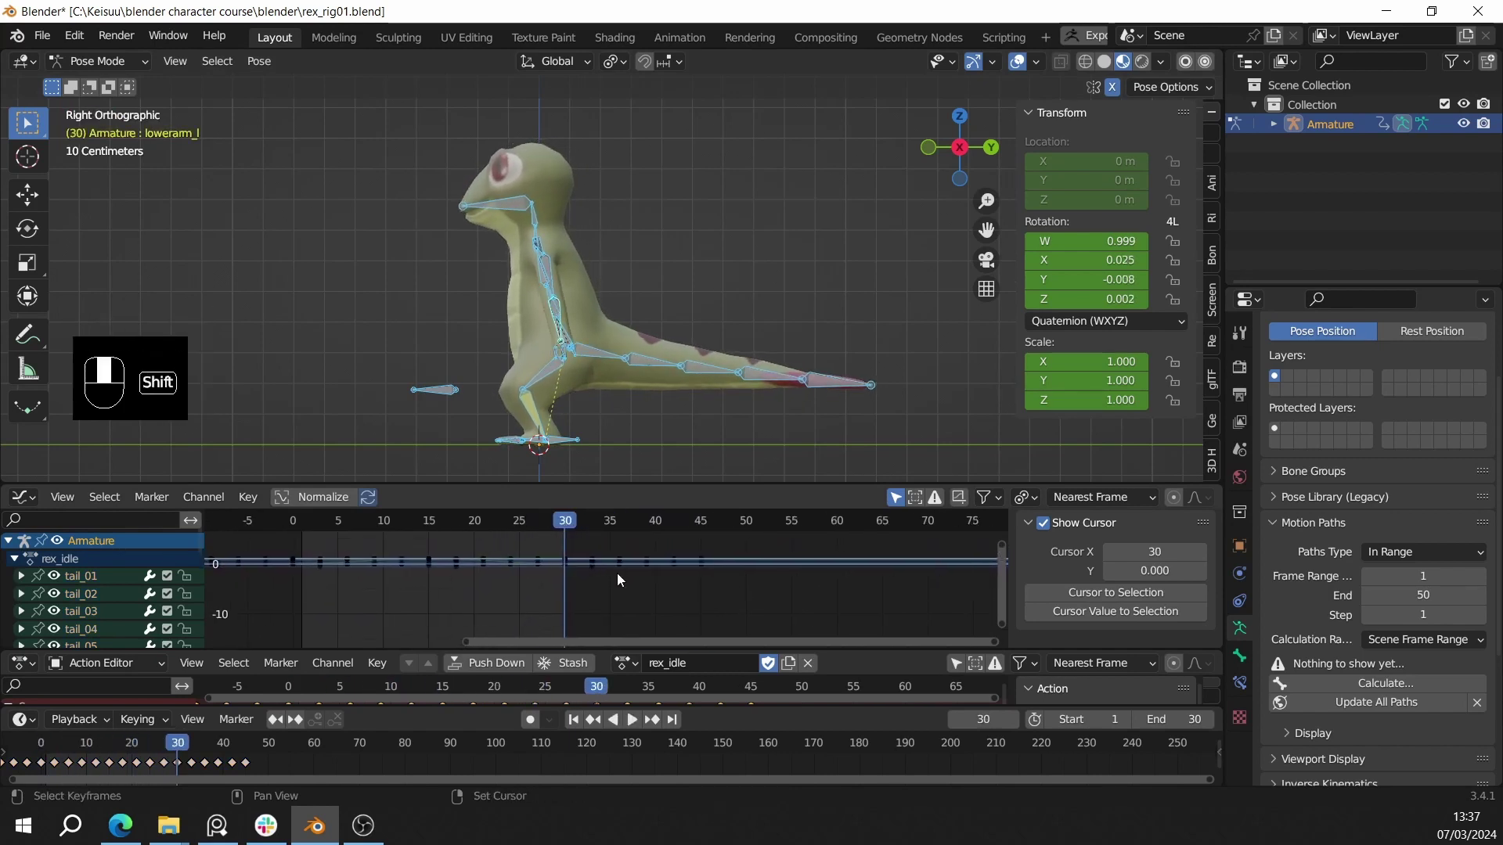
mouse_move(567, 525)
left_mouse_down()
mouse_move(429, 533)
mouse_move(573, 540)
mouse_move(305, 524)
mouse_move(562, 524)
left_mouse_up()
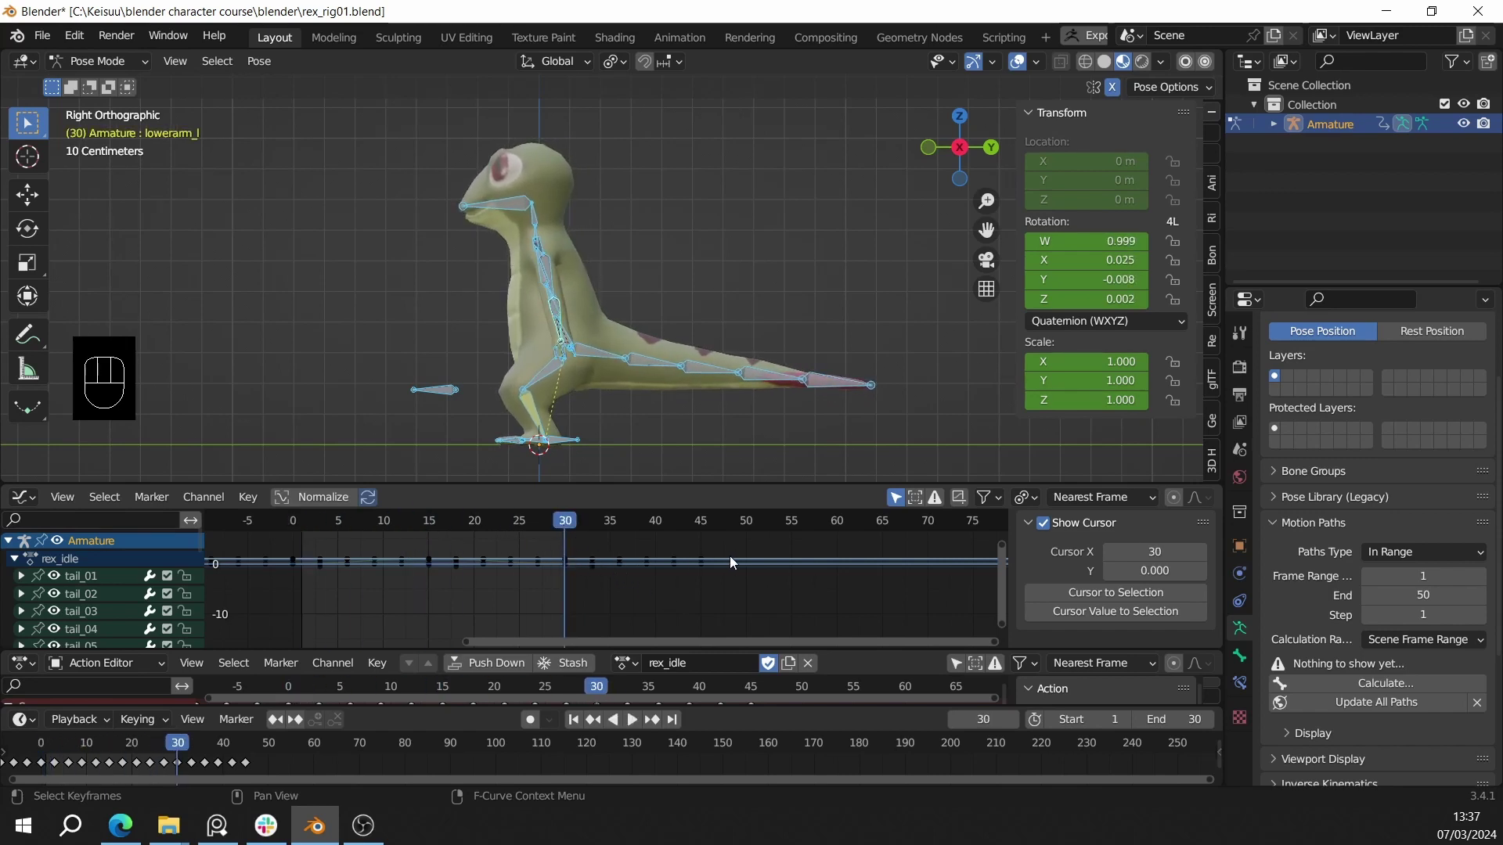
left_click_drag(772, 586, 576, 534)
key("space")
key("space")
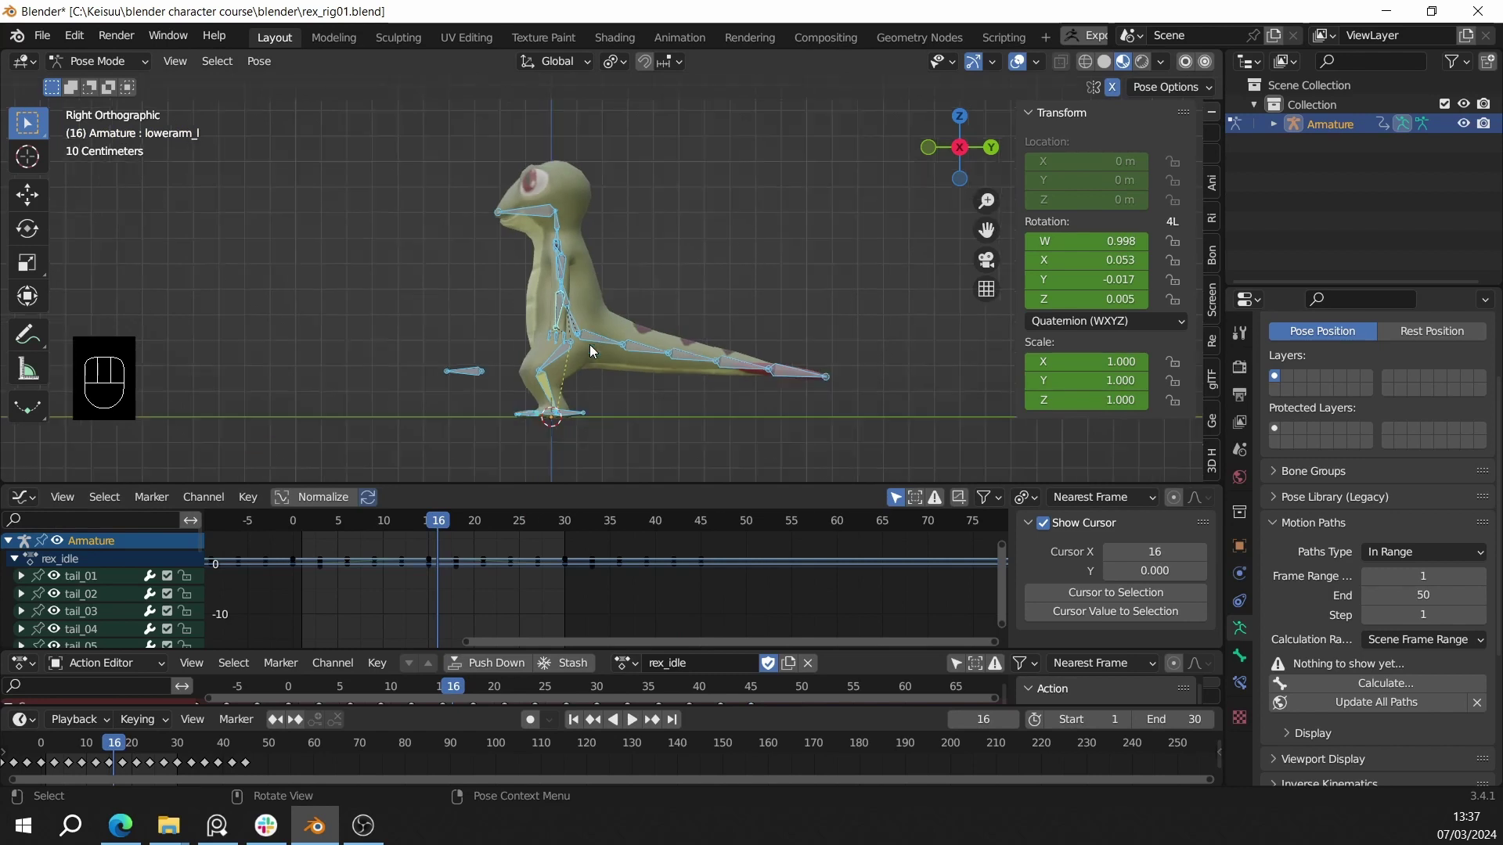
scroll(592, 350, "up", 1)
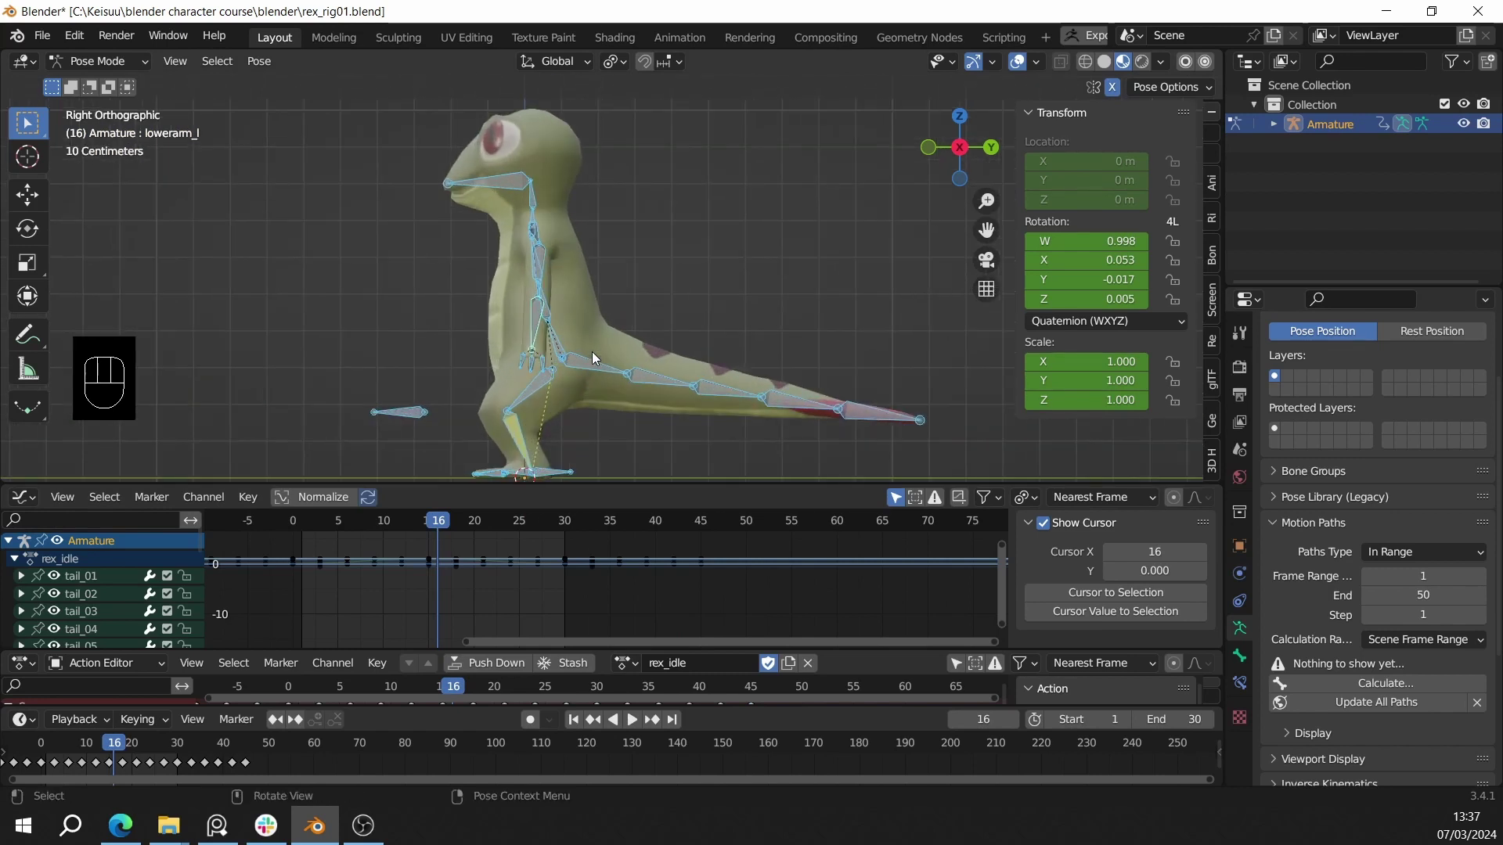
middle_click_drag(594, 350, 761, 308, "alt")
scroll(761, 308, "down", 2)
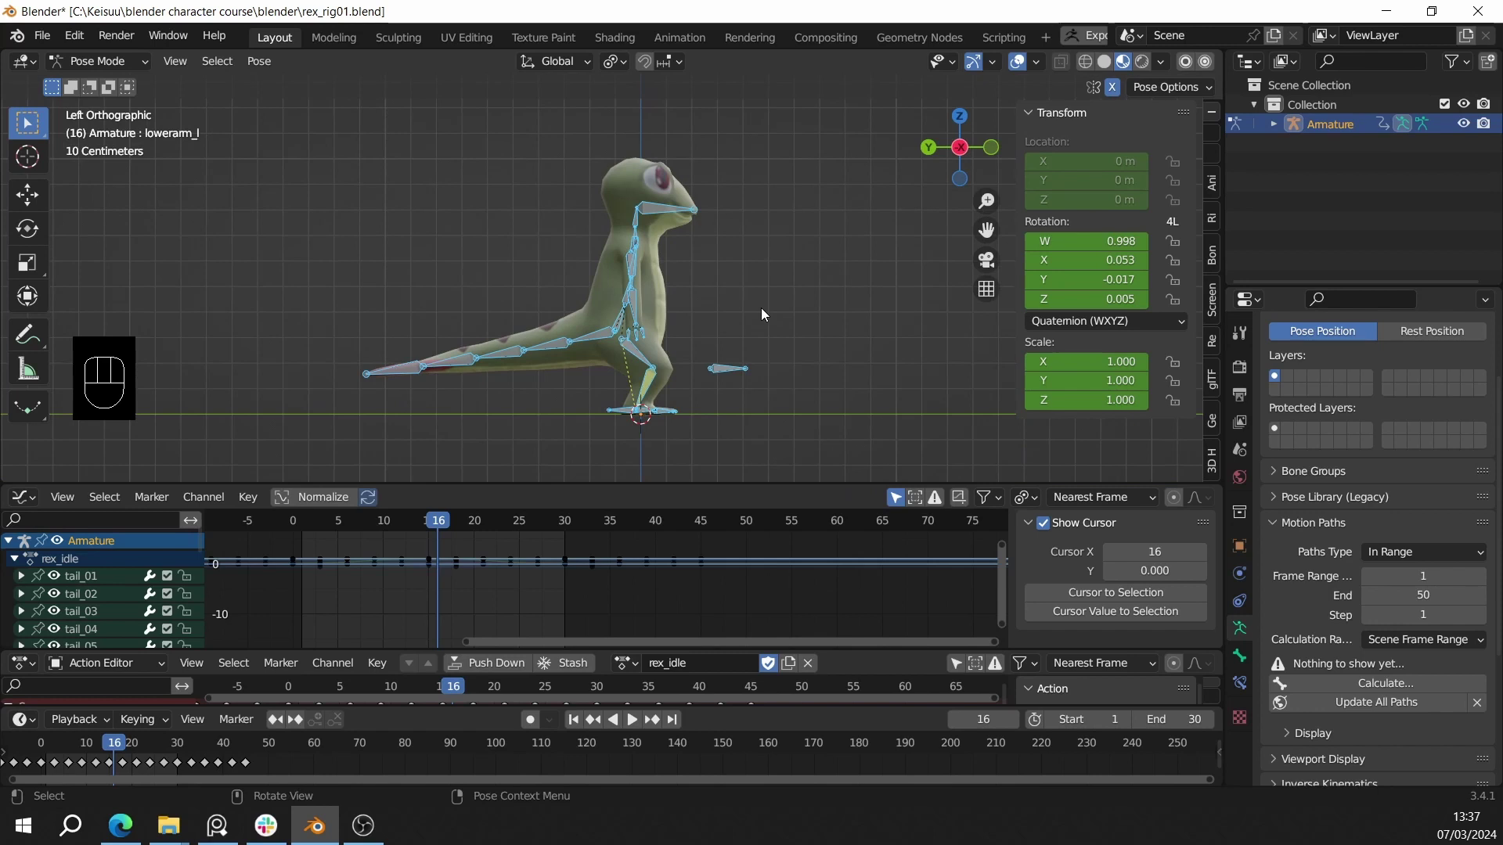
middle_click_drag(758, 313, 722, 316, "shift")
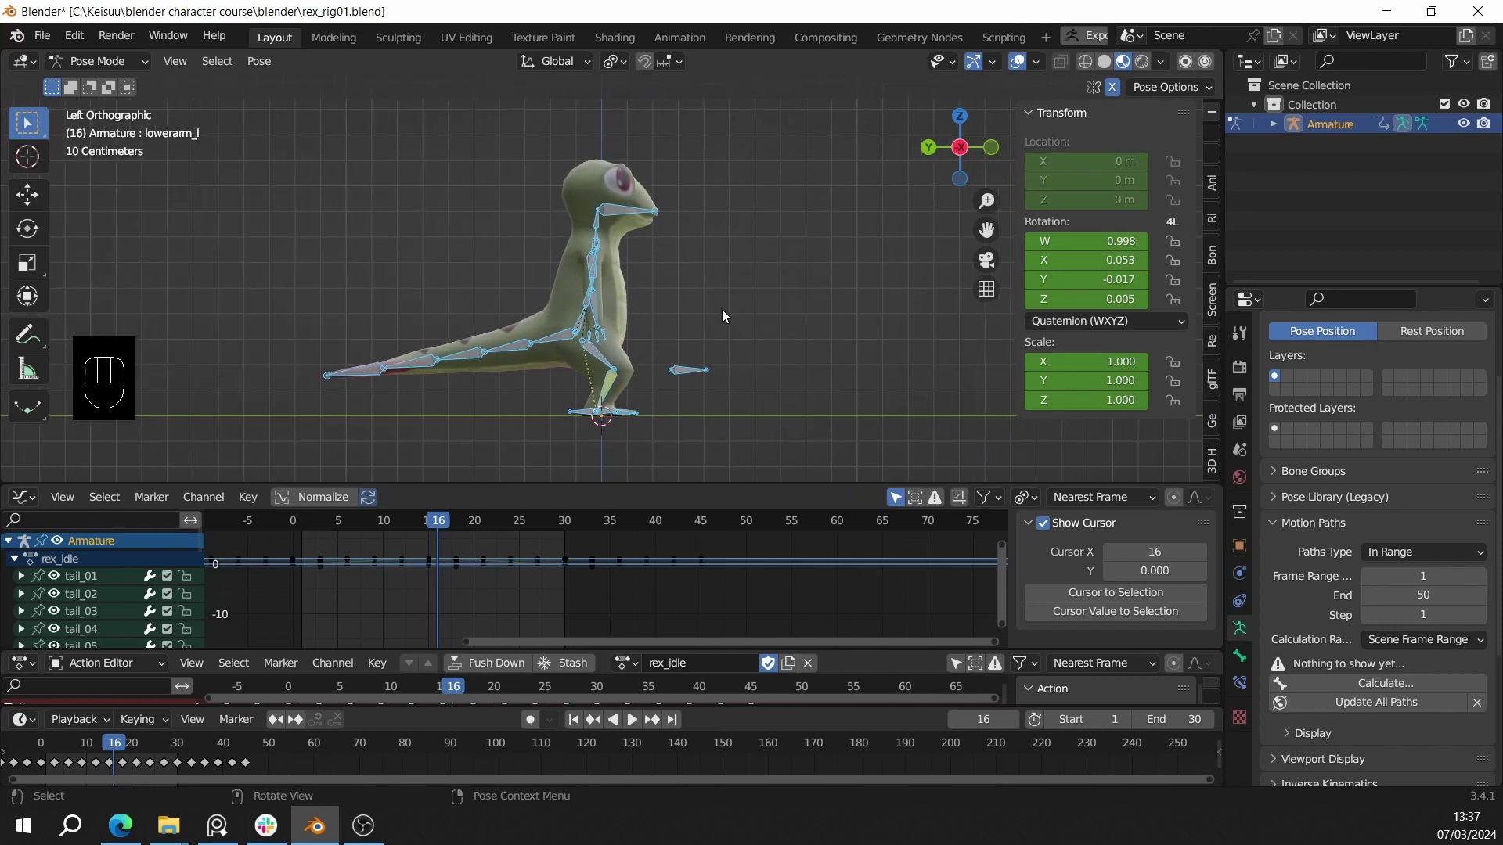